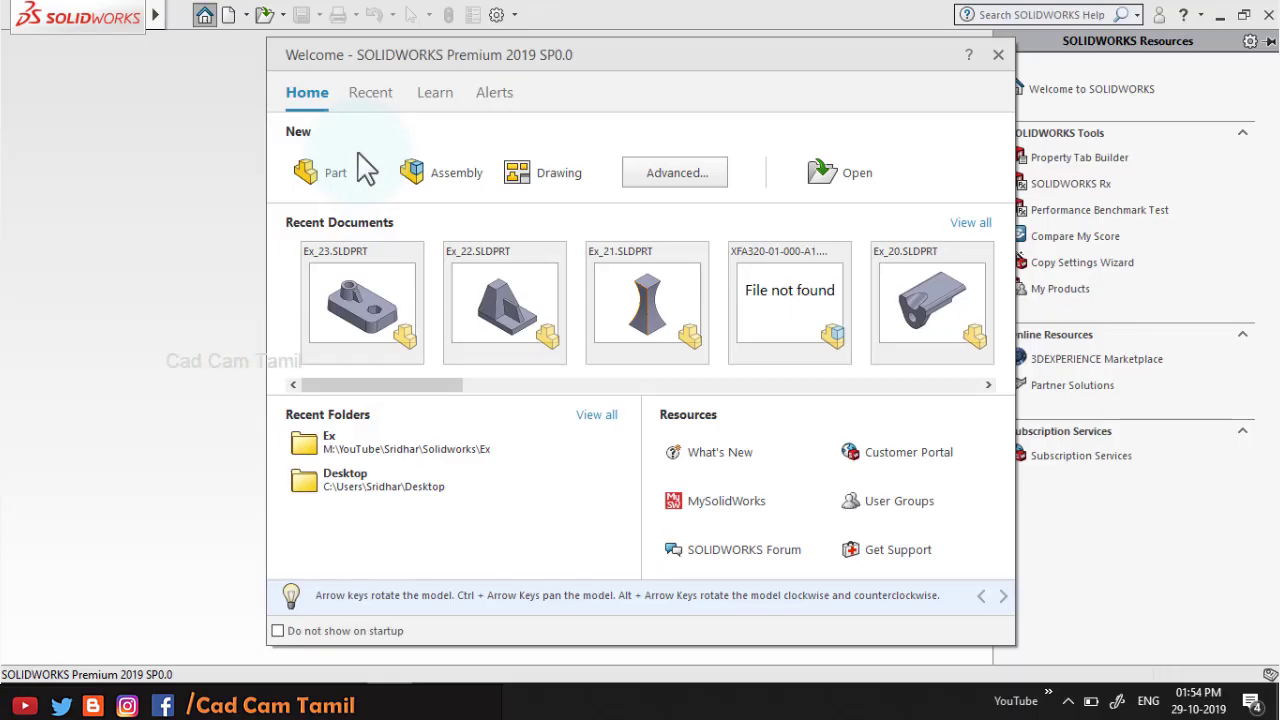
# - Create a new part in MMGS millimetre units and open a sketch on the Top Plane
pyautogui.click(338, 168)
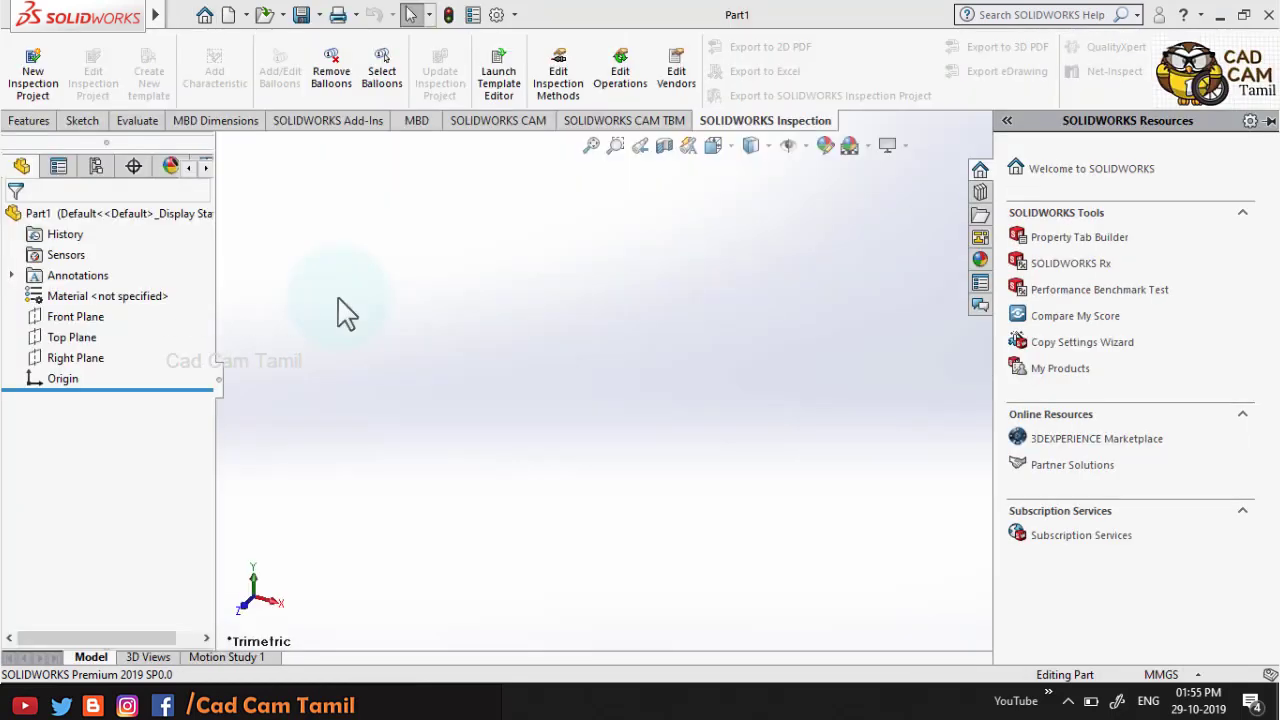
pyautogui.click(1198, 678)
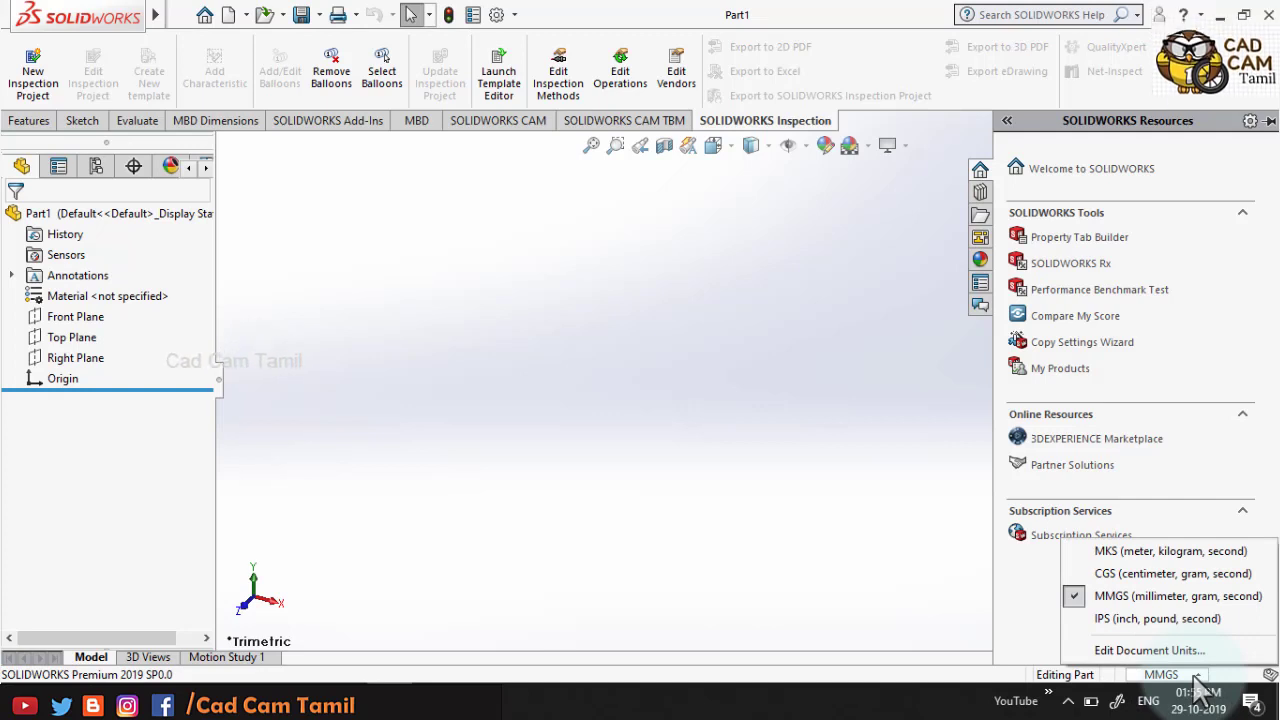
pyautogui.click(555, 510)
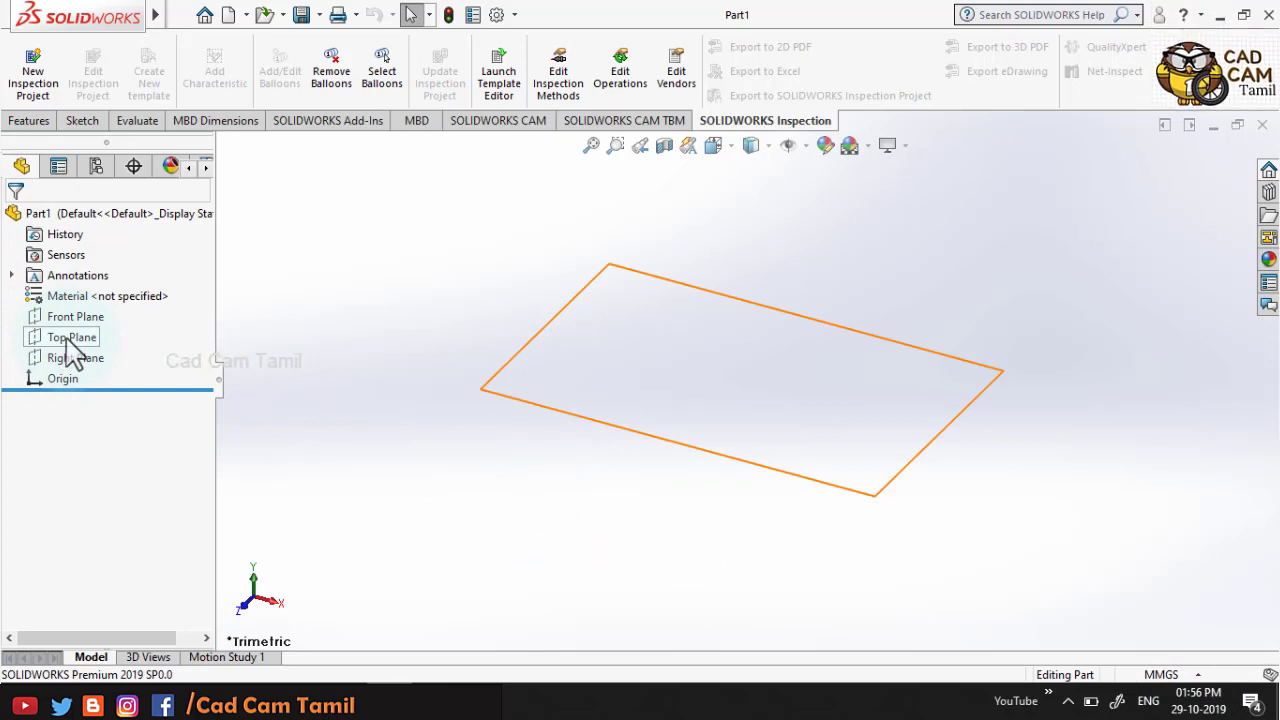
pyautogui.click(70, 340)
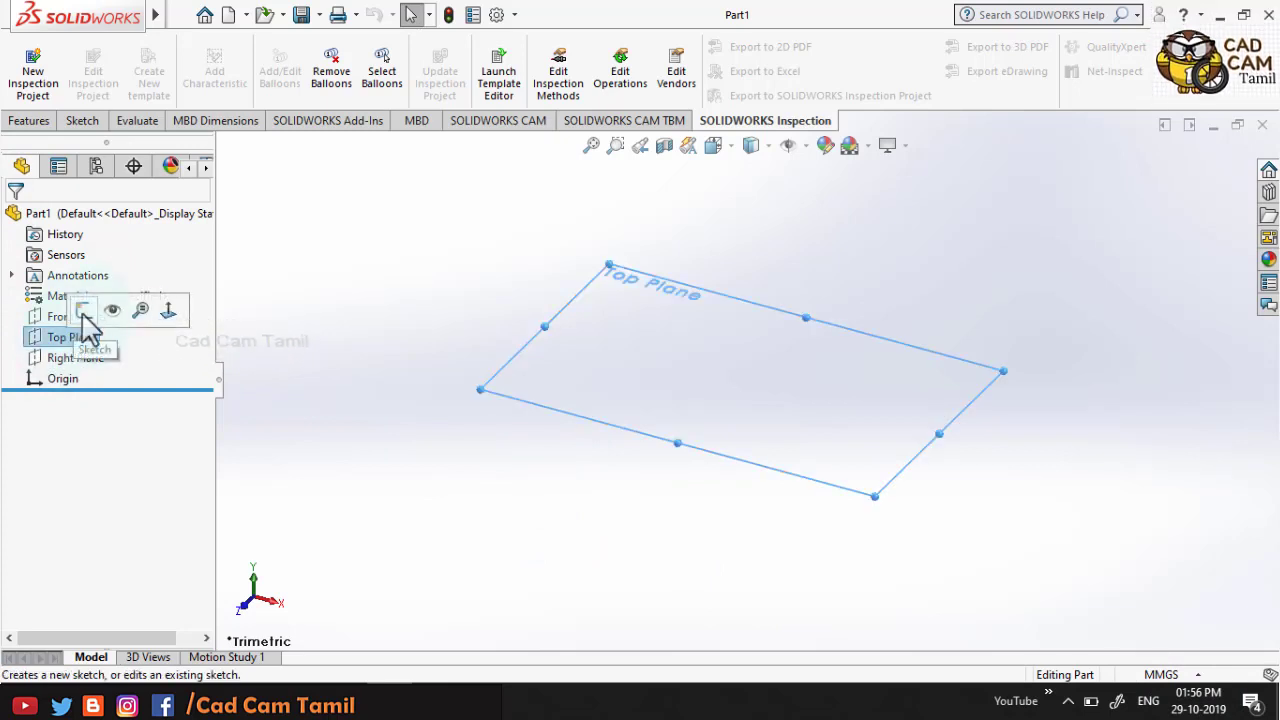
pyautogui.click(86, 230)
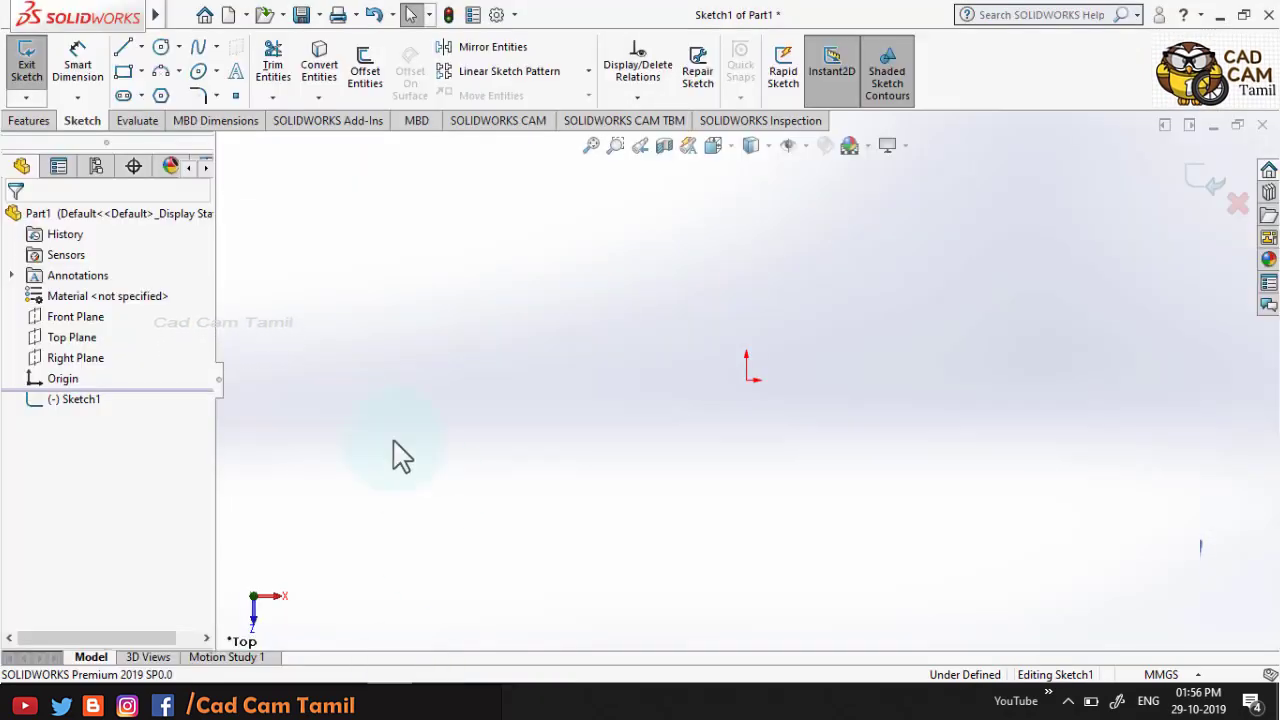
# - Sketch a circle centred on the origin and dimension its diameter to 200 mm
pyautogui.click(160, 48)
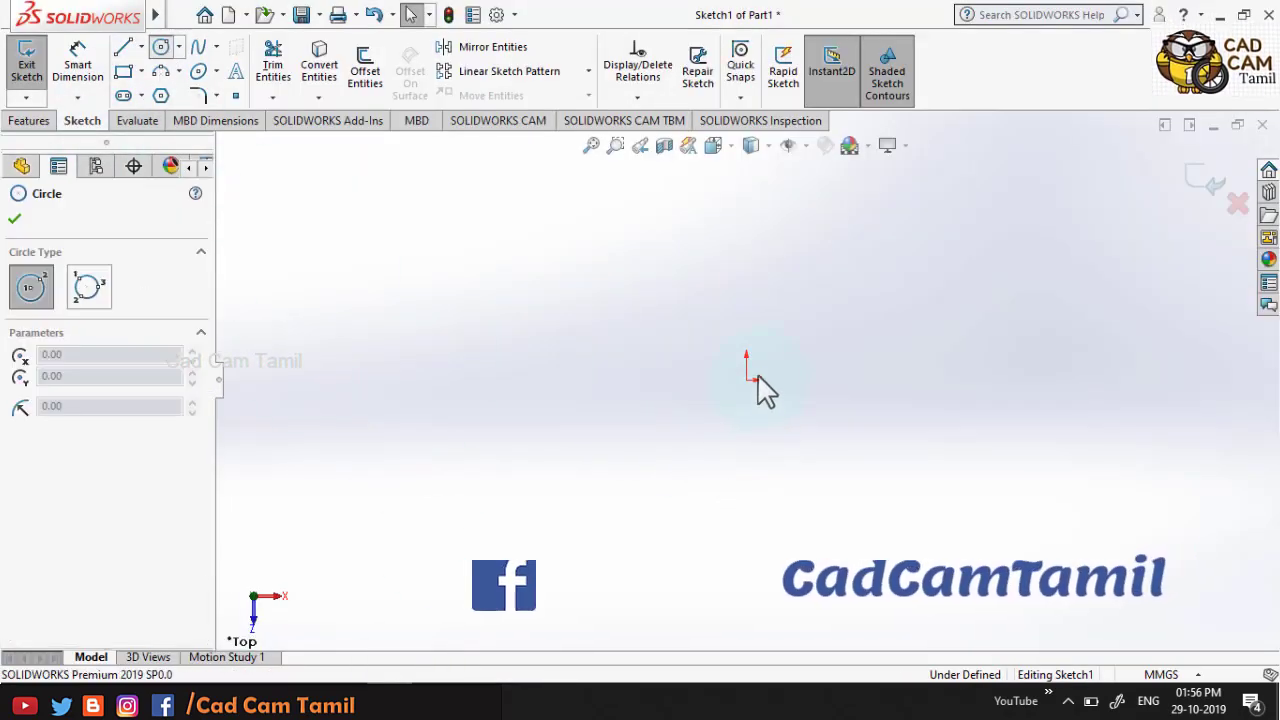
pyautogui.moveTo(746, 380); pyautogui.dragTo(778, 307)
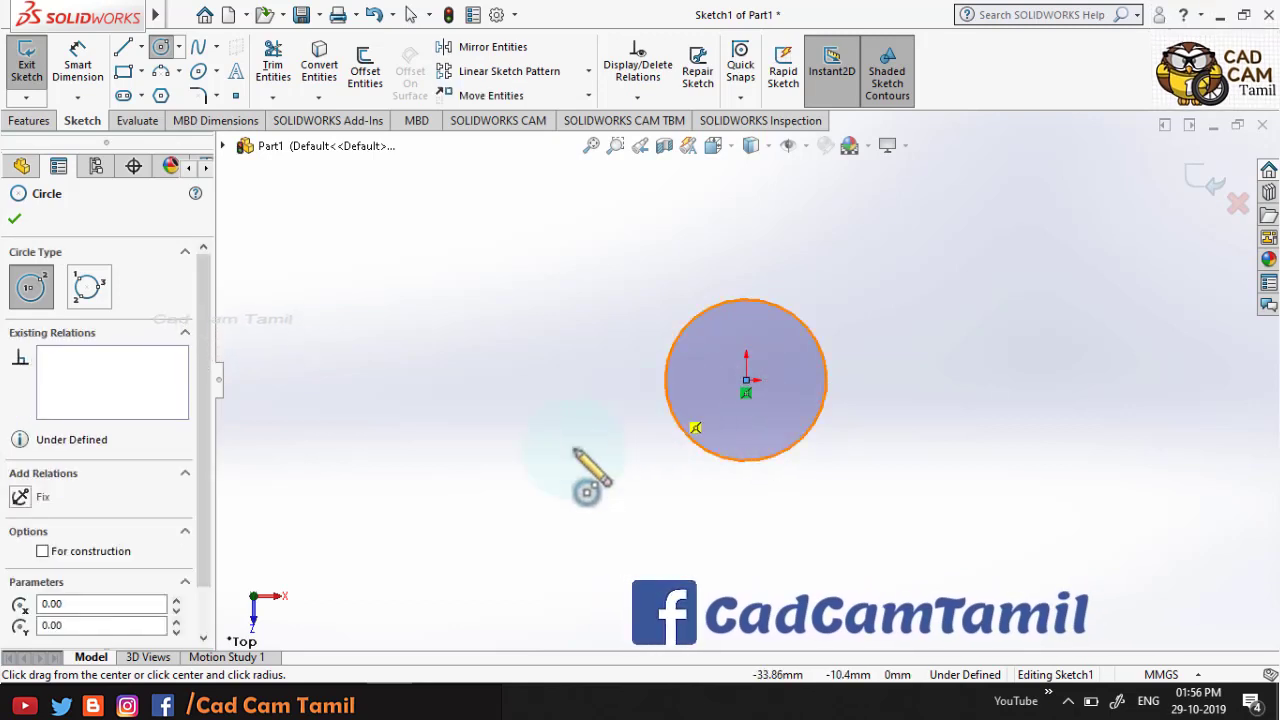
pyautogui.click(16, 220)
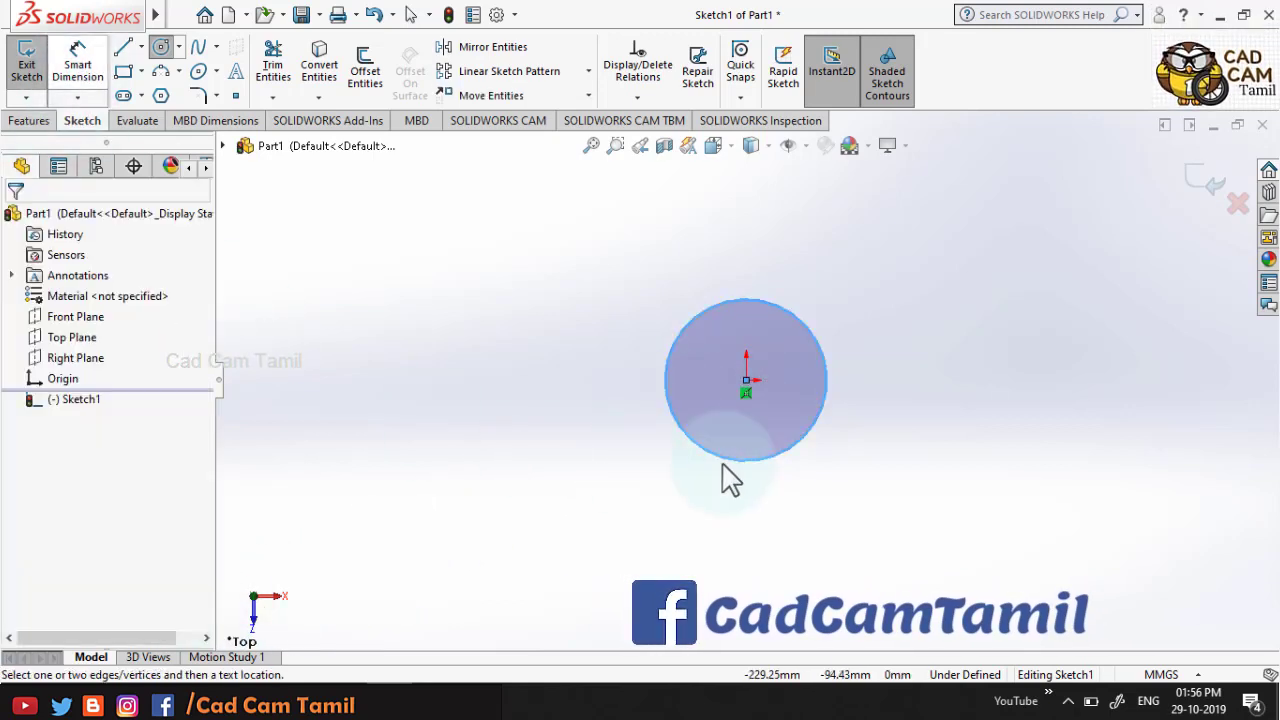
pyautogui.click(728, 310)
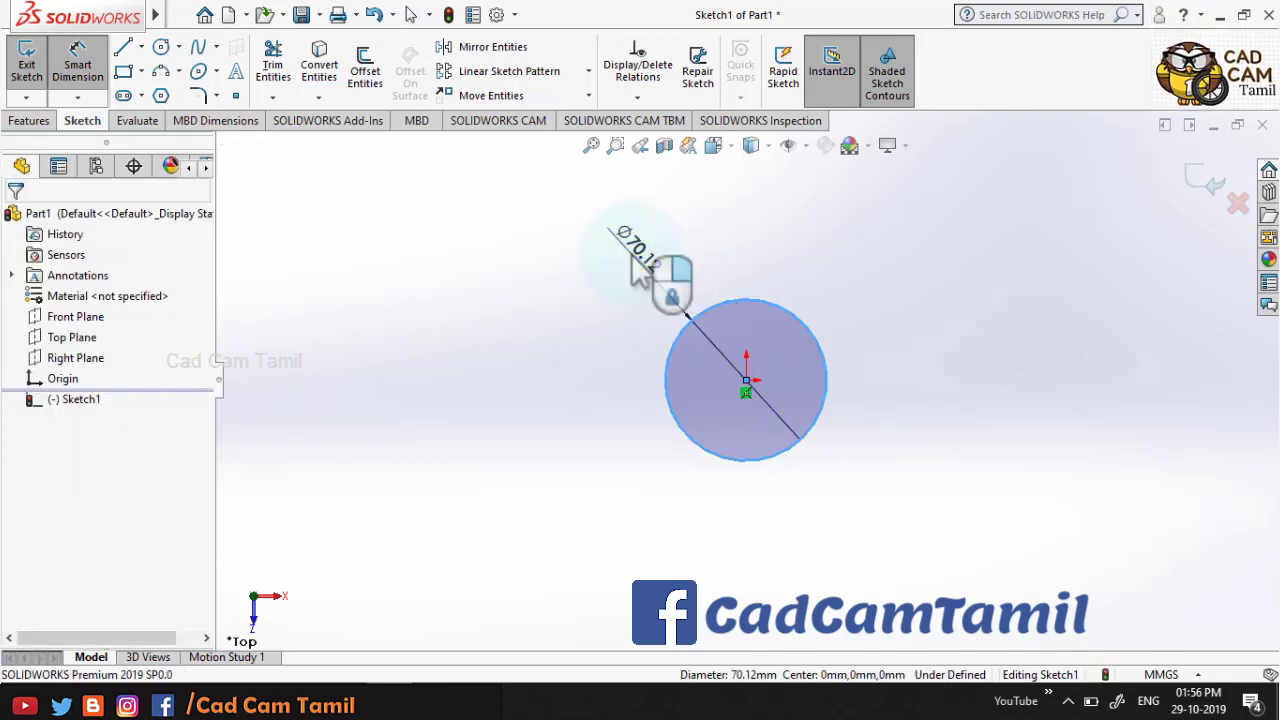
pyautogui.click(633, 265)
pyautogui.write('200')
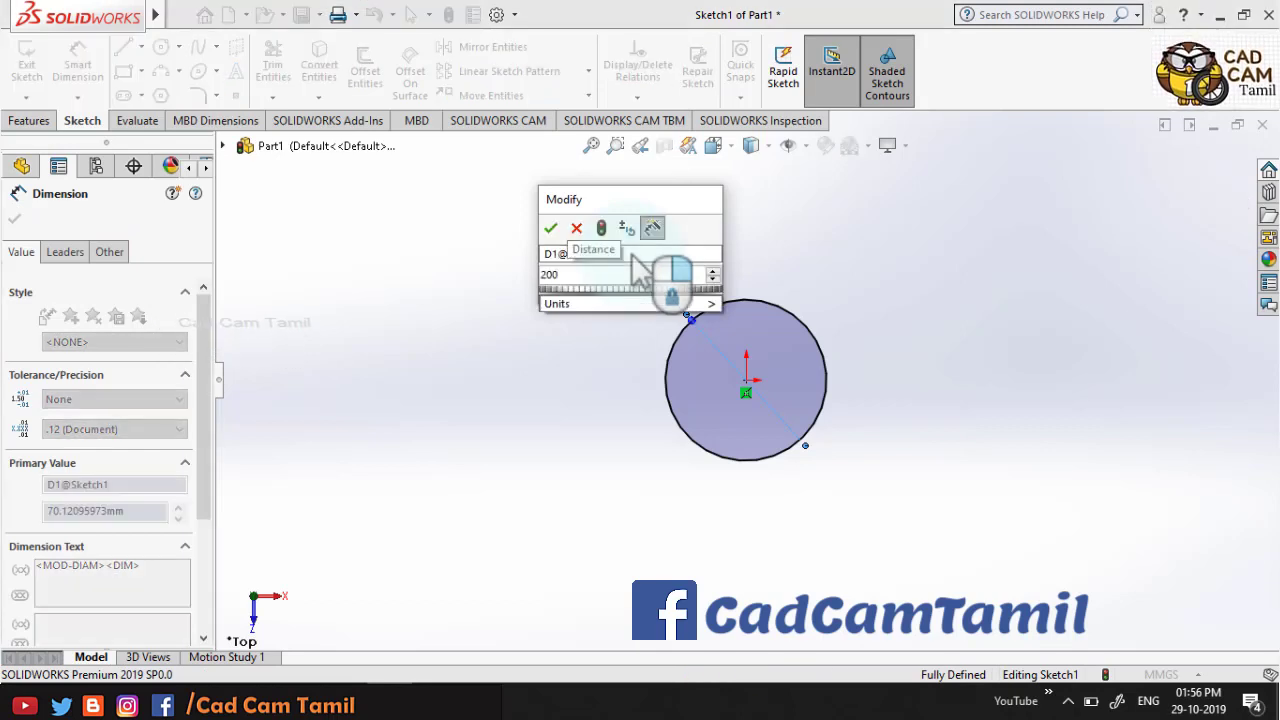
pyautogui.press('Return')
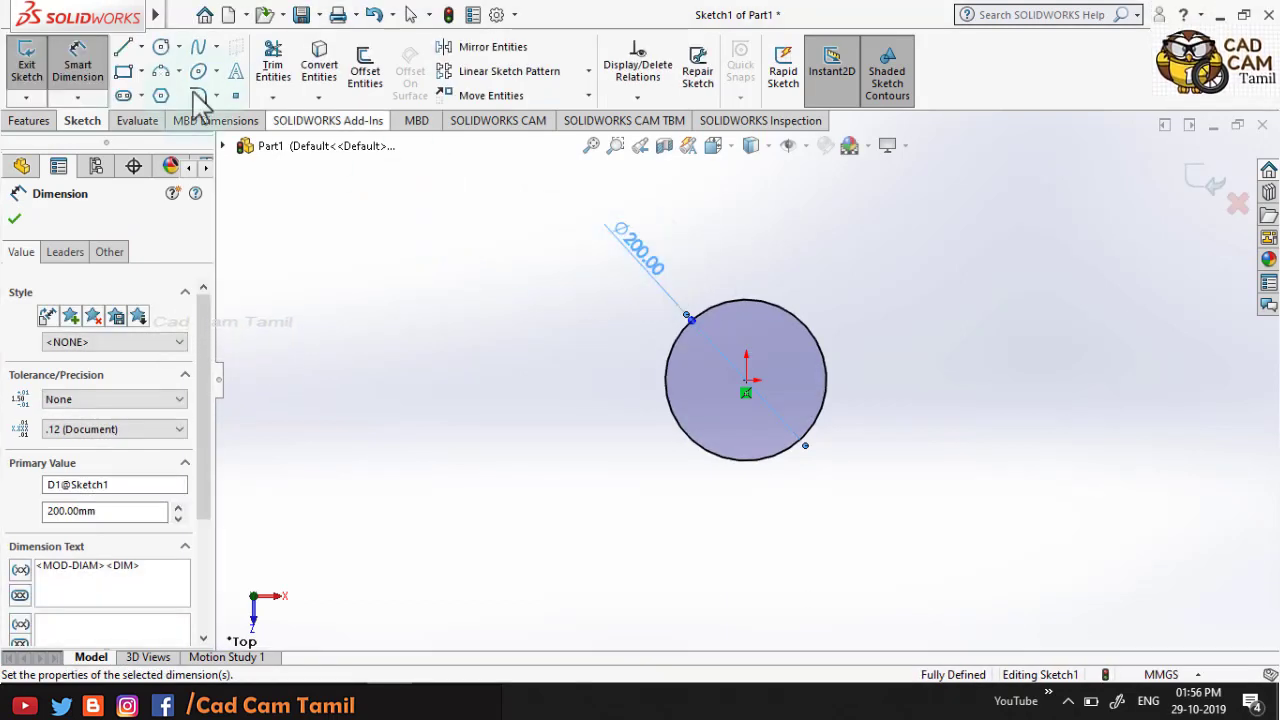
# - Draw top, right and bottom lines from the circle's top point around to its bottom point
pyautogui.click(123, 47)
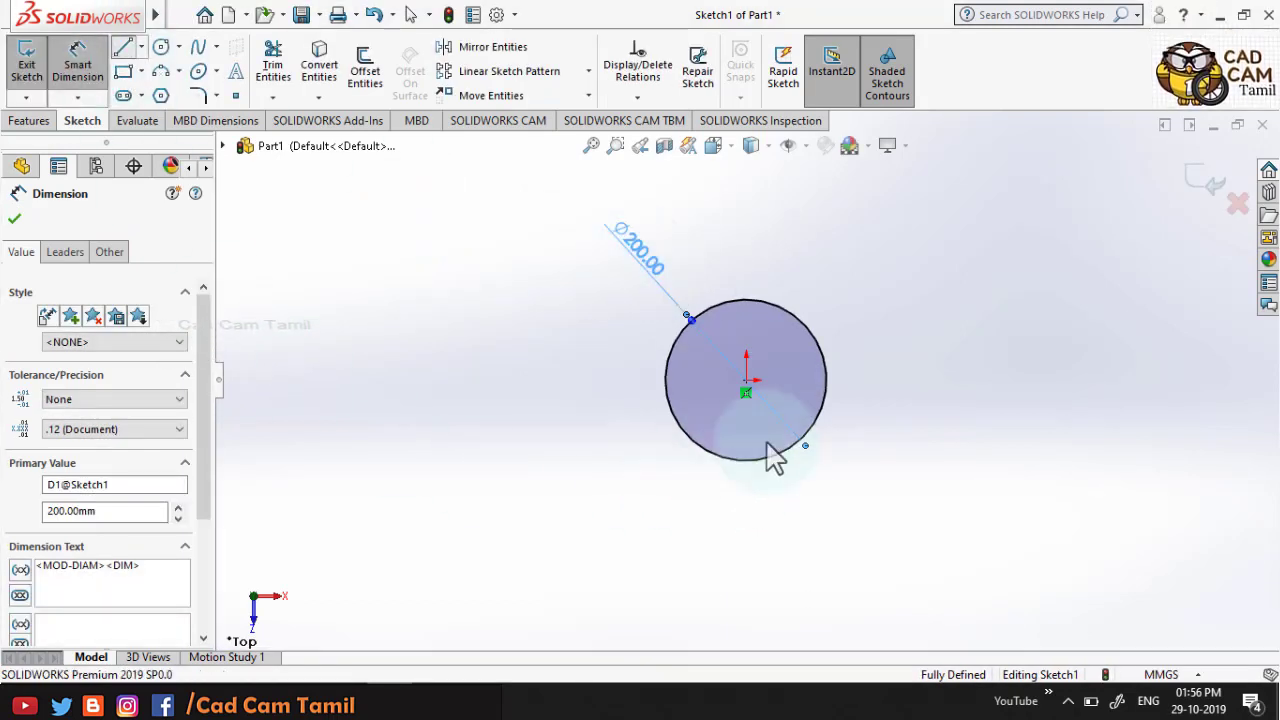
pyautogui.click(746, 300)
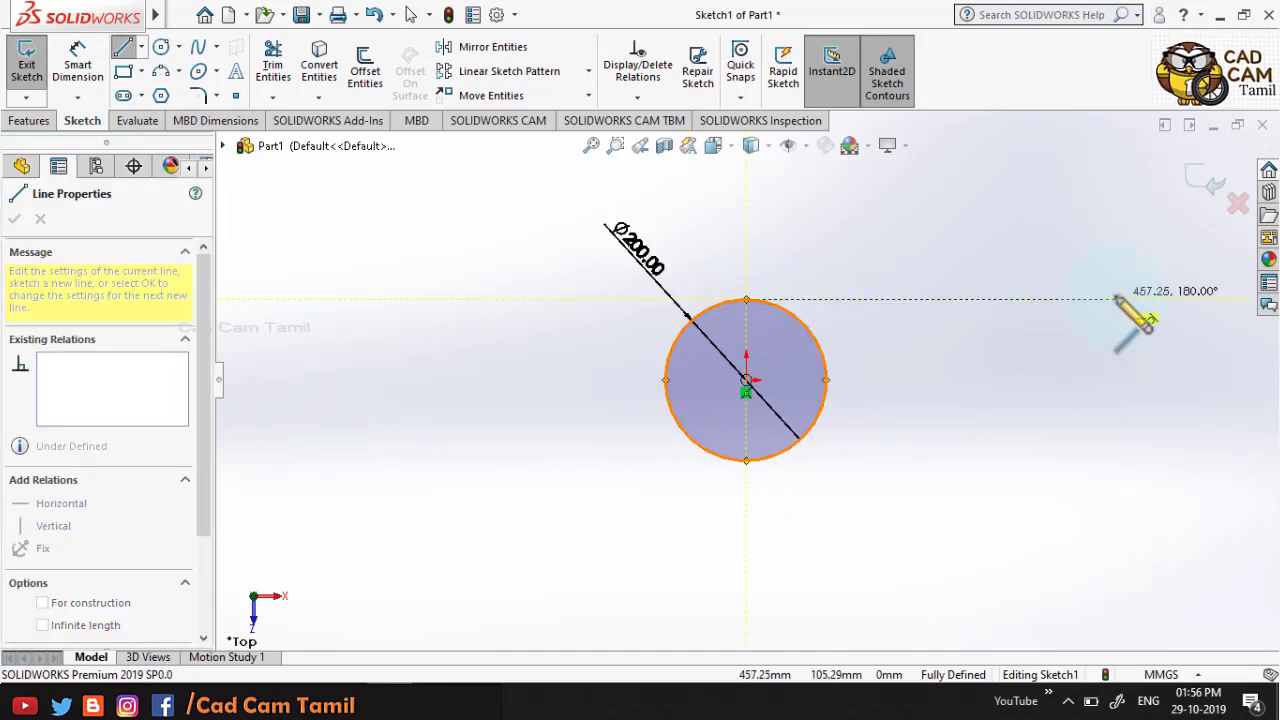
pyautogui.click(1012, 299)
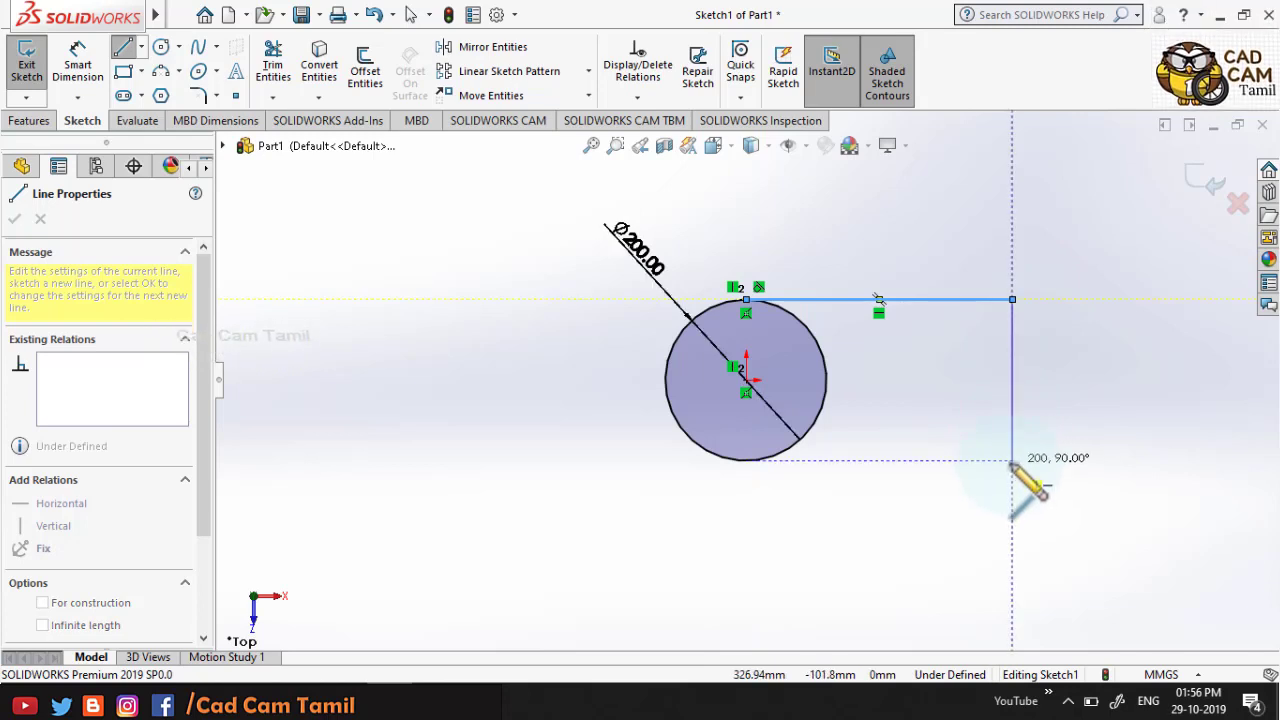
pyautogui.click(1012, 461)
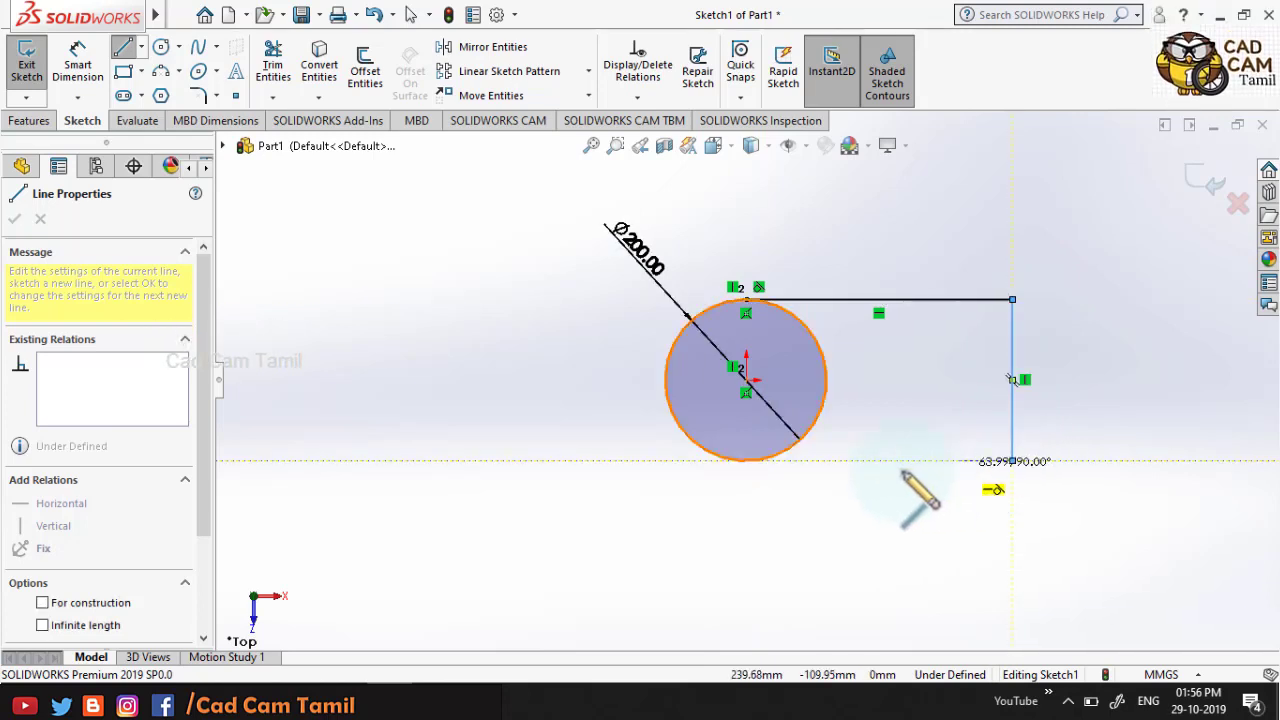
pyautogui.click(746, 461)
pyautogui.rightClick(514, 395)
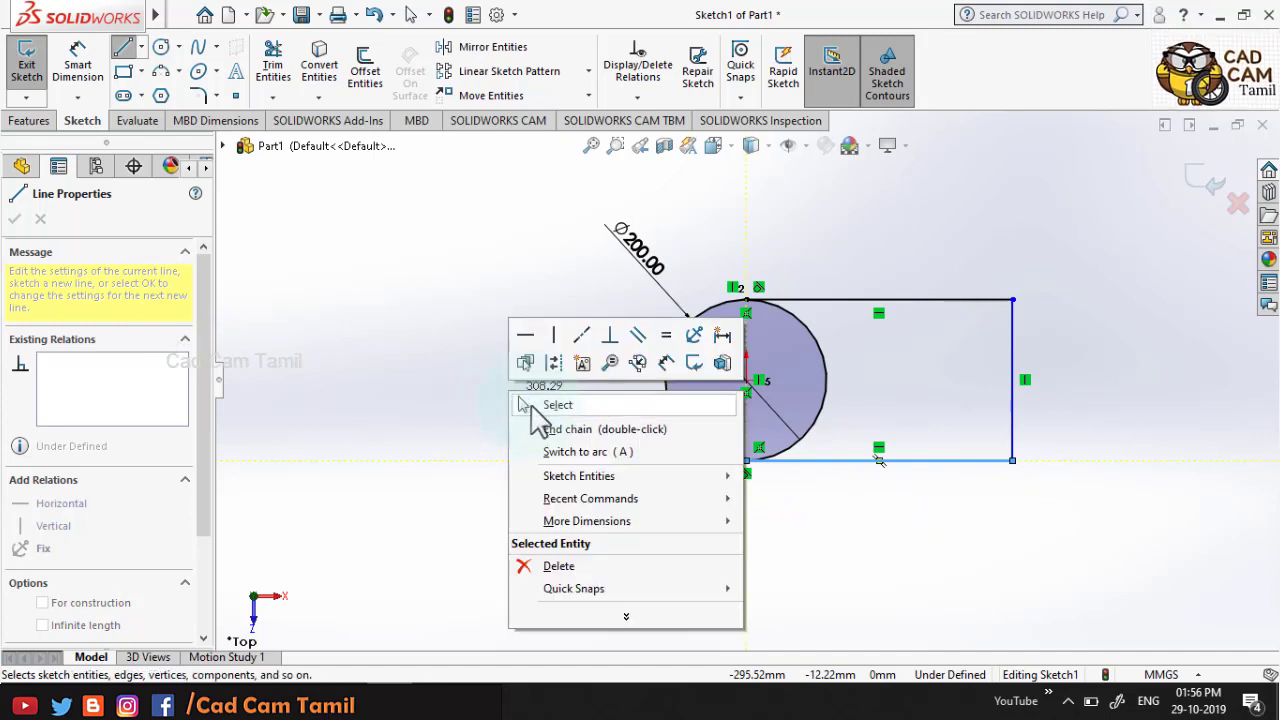
pyautogui.click(550, 405)
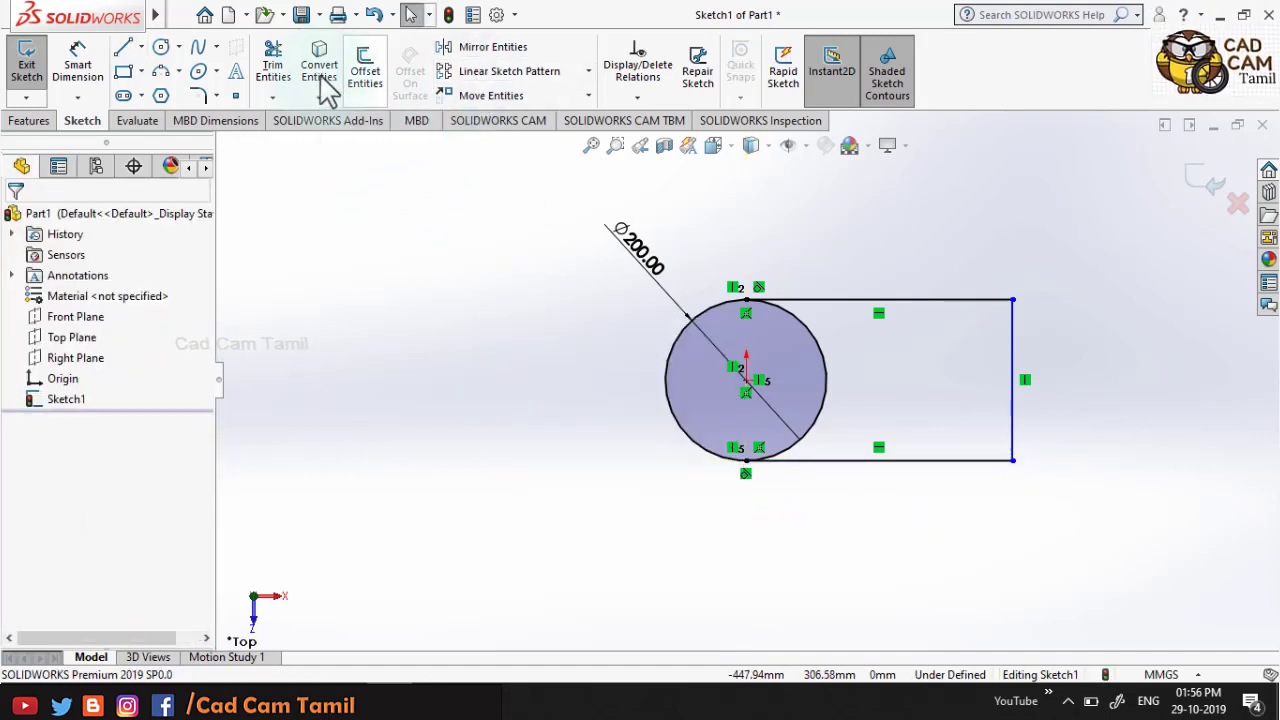
# - Trim away the circle's right arc, dimension the bottom line to 300 mm, and exit the sketch
pyautogui.click(289, 68)
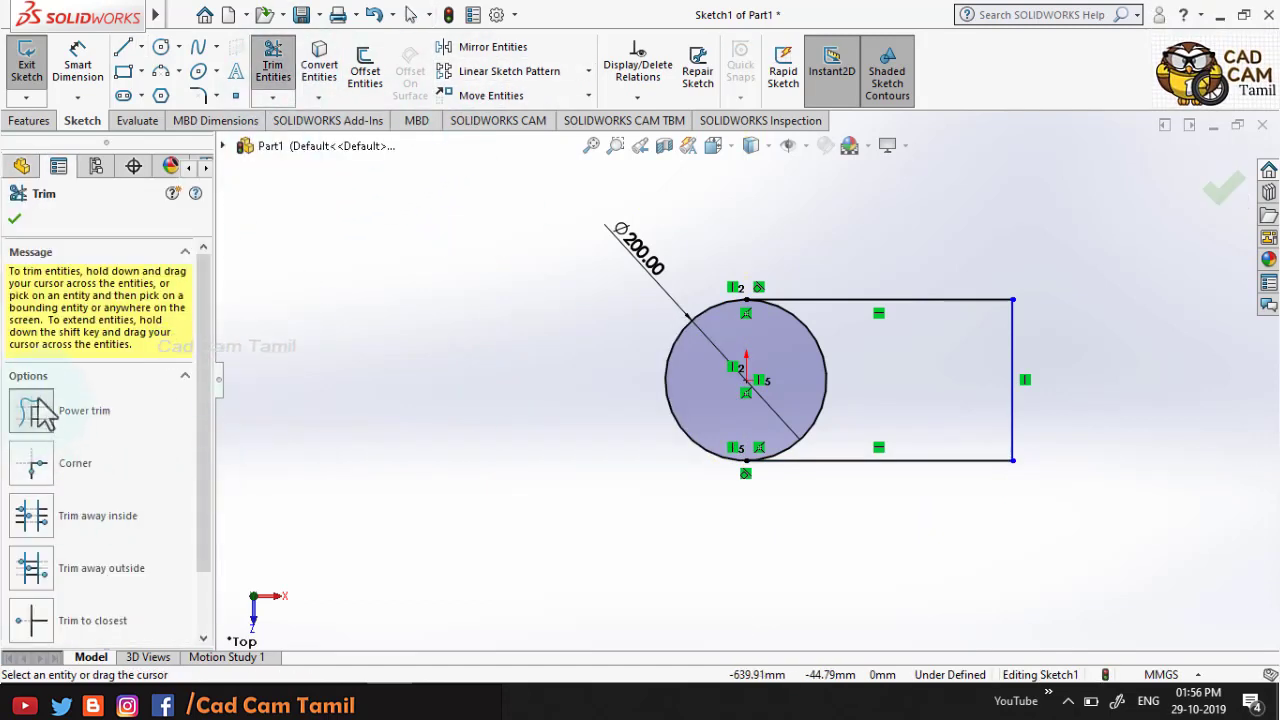
pyautogui.moveTo(817, 351); pyautogui.dragTo(804, 363)
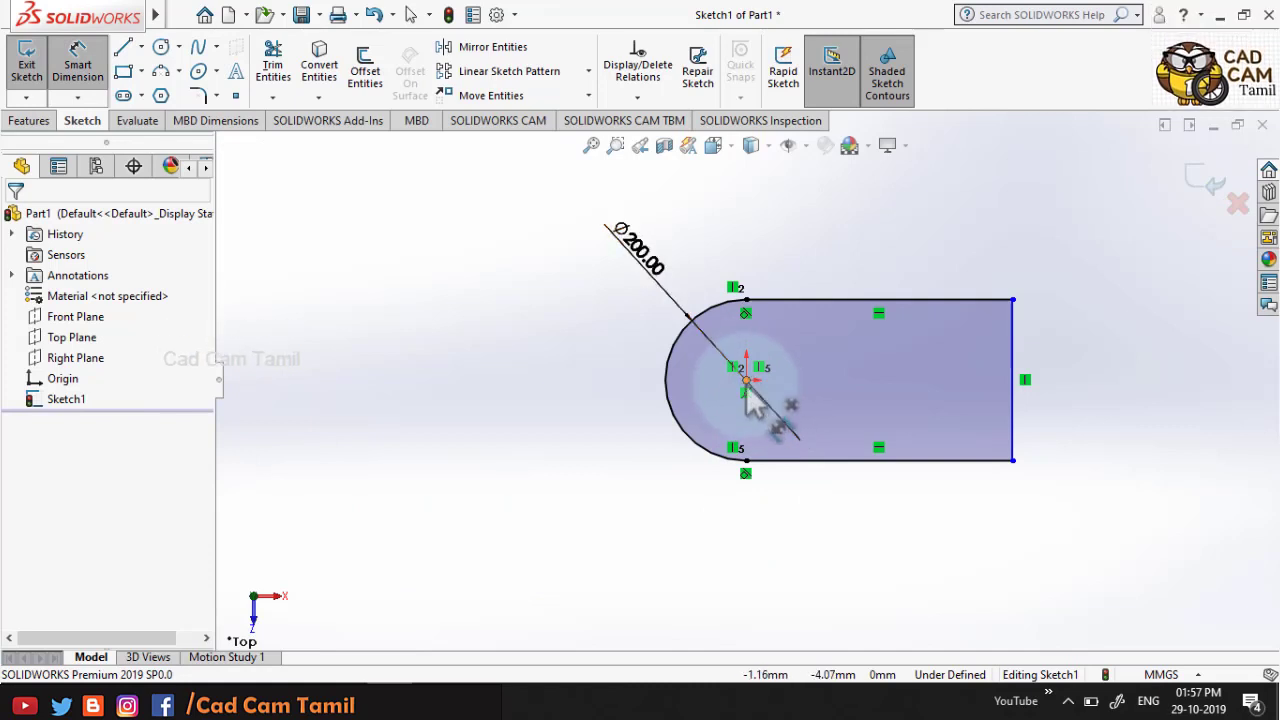
pyautogui.click(826, 464)
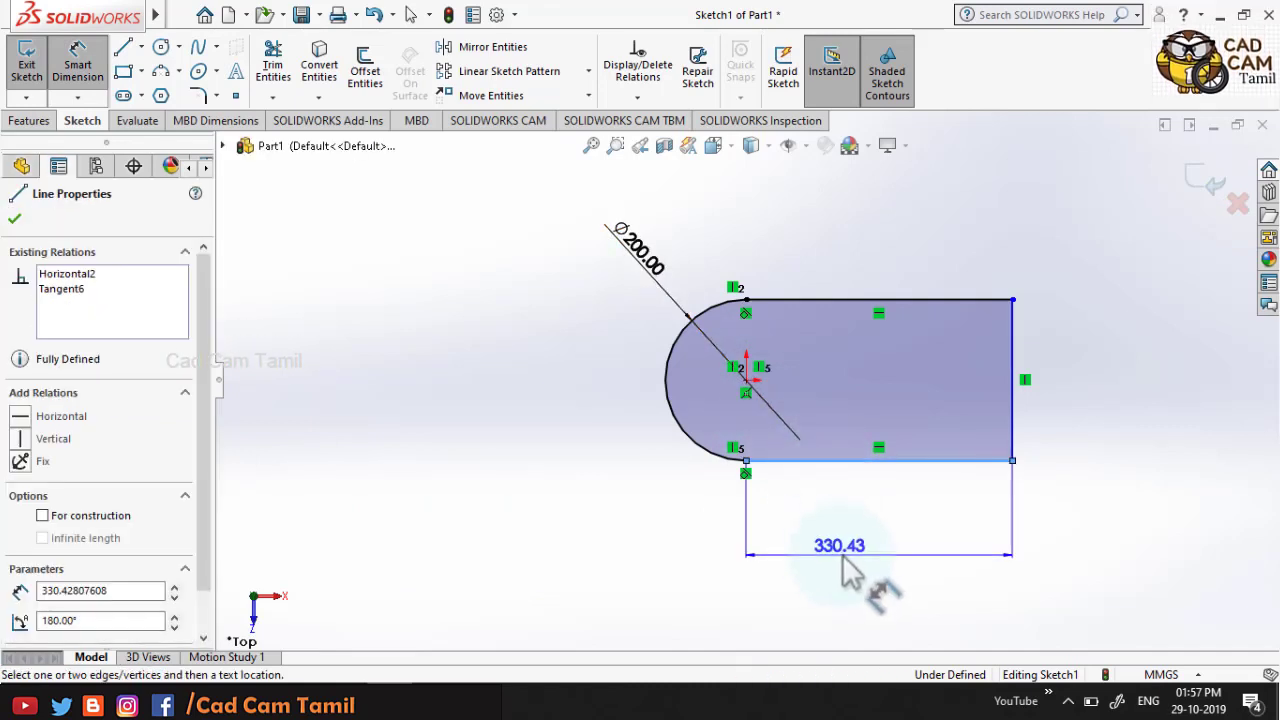
pyautogui.click(843, 570)
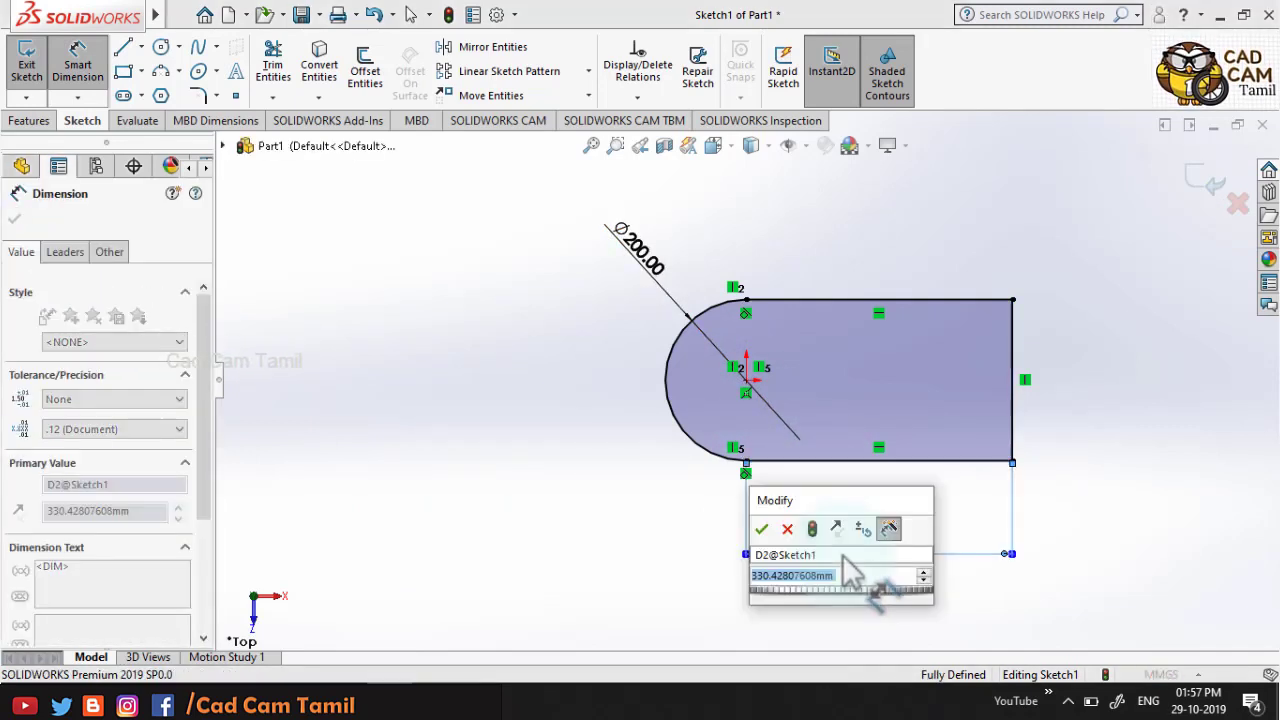
pyautogui.write('300')
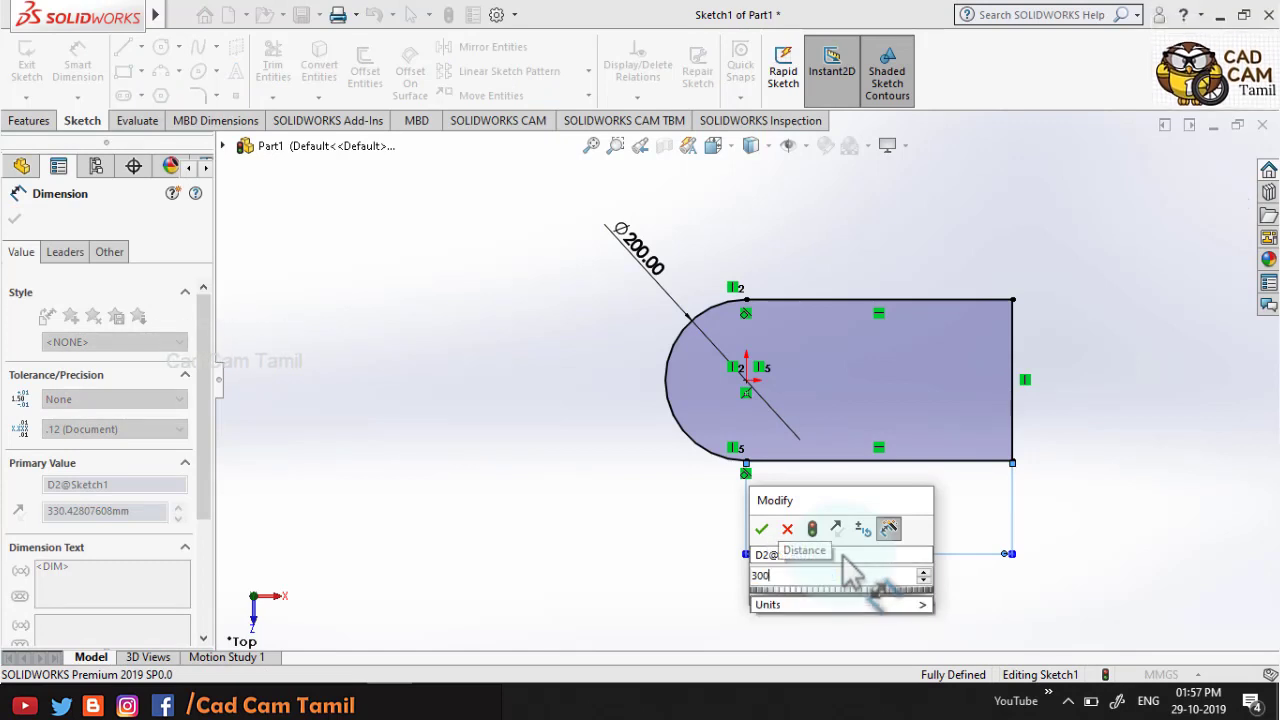
pyautogui.press('Return')
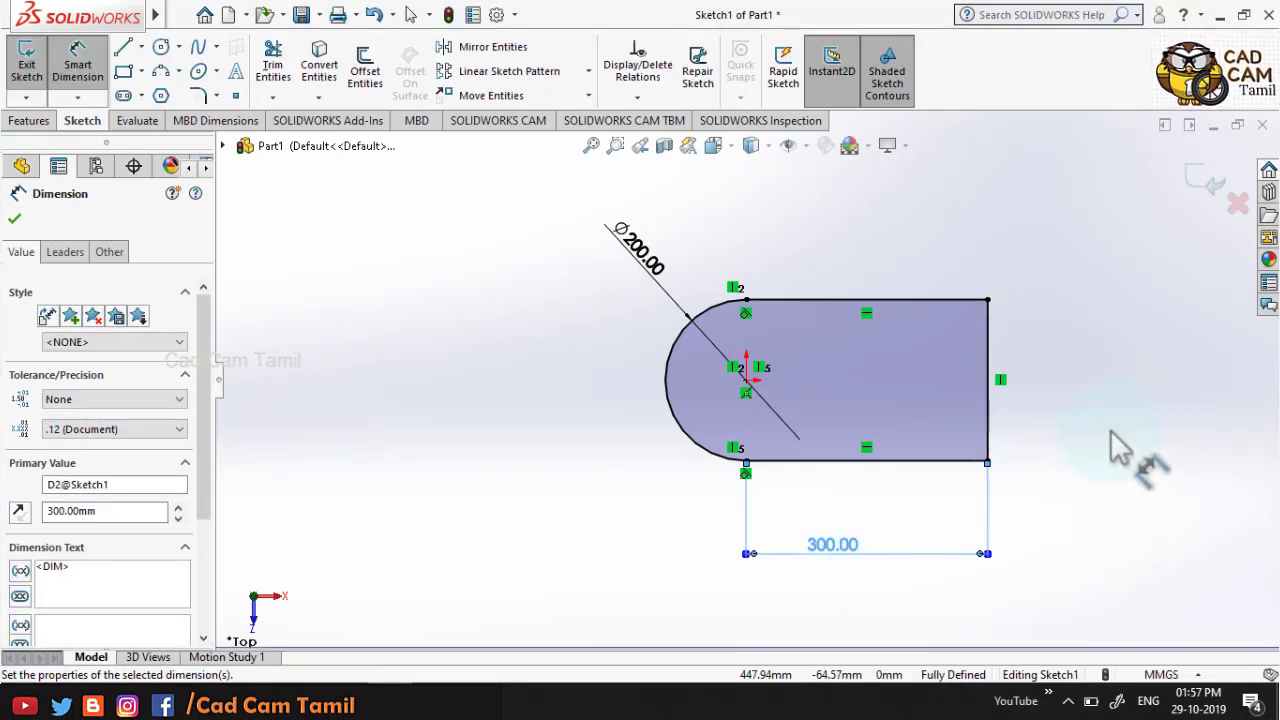
pyautogui.click(1118, 448)
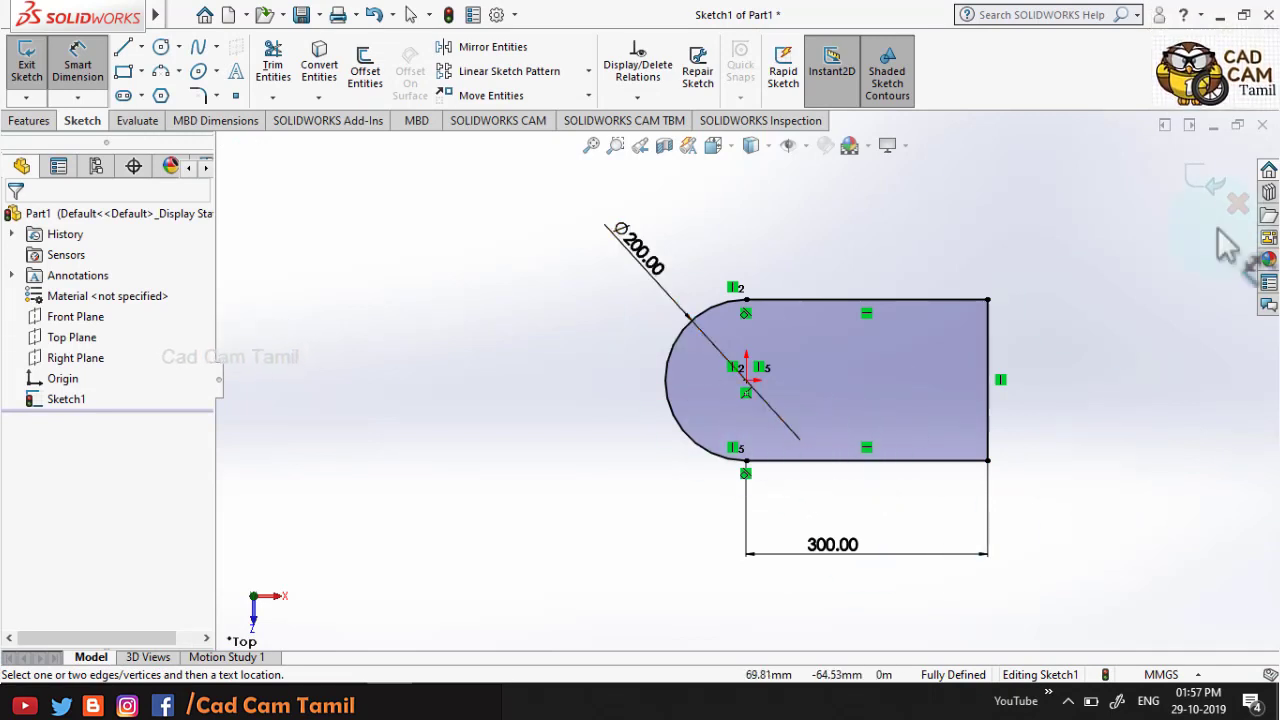
pyautogui.click(1200, 172)
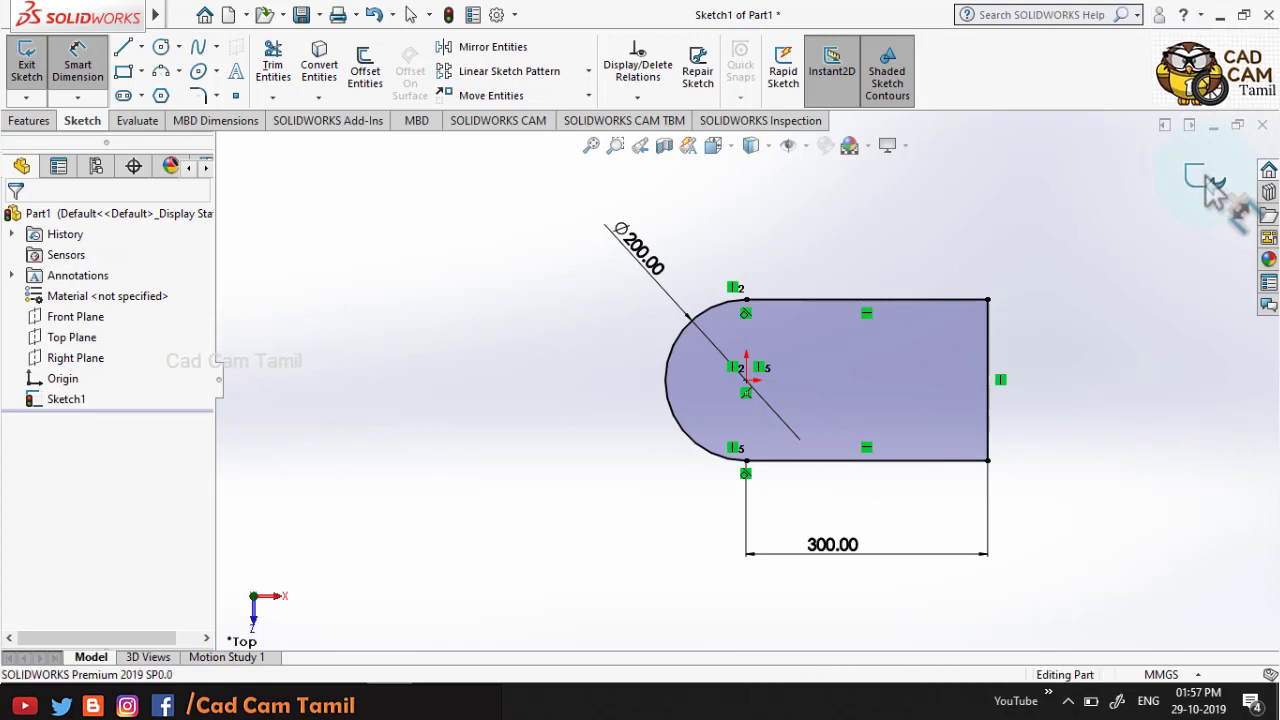
# - Extrude the slot sketch as a Blind boss 100 mm deep
pyautogui.click(29, 121)
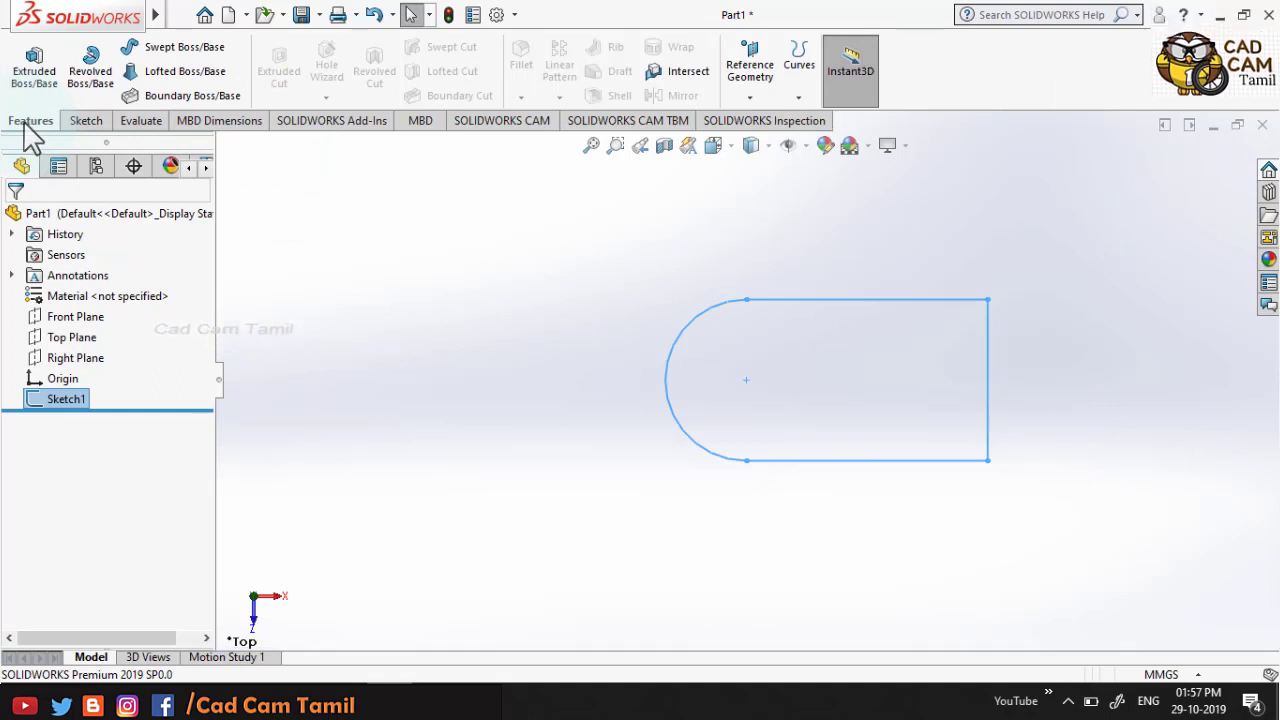
pyautogui.click(33, 65)
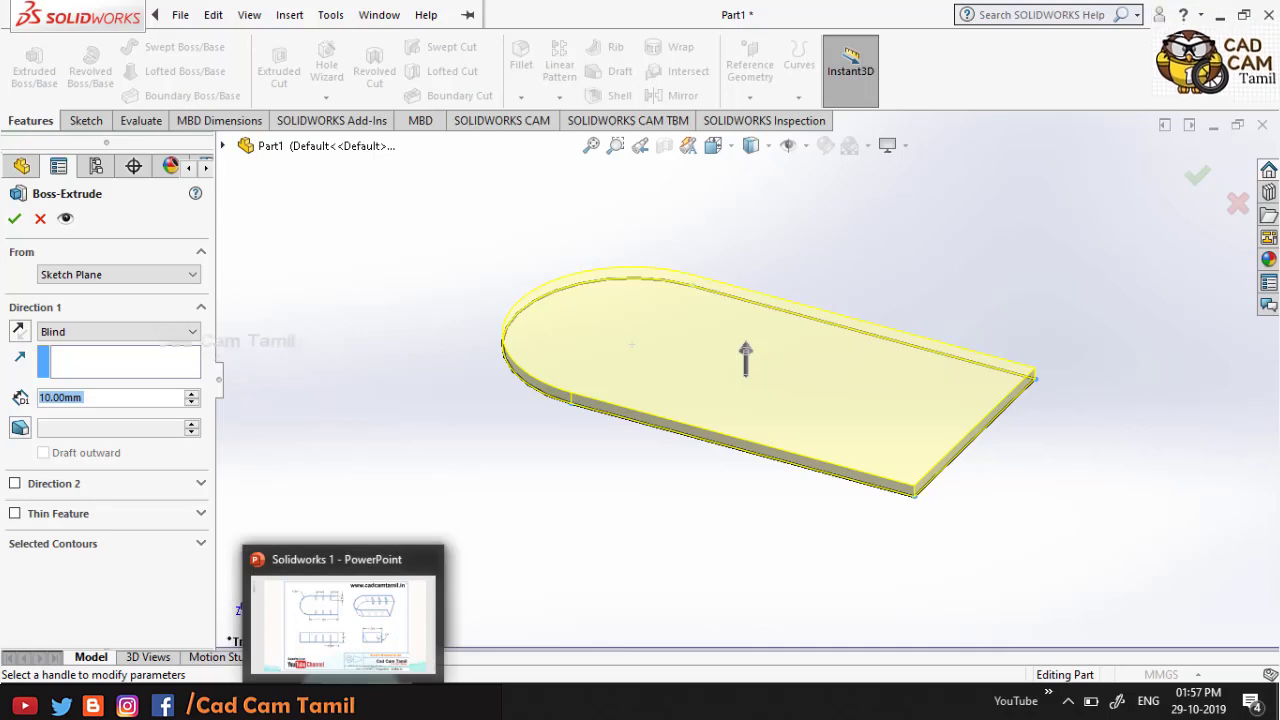
pyautogui.click(330, 625)
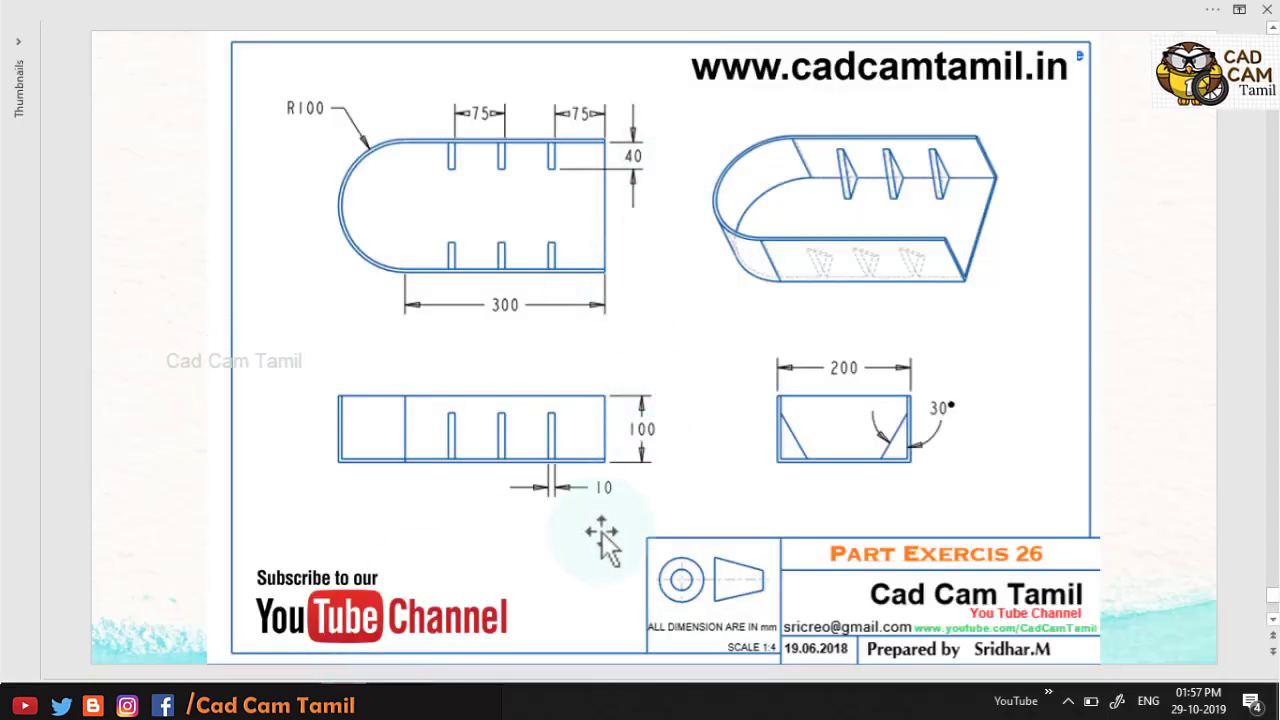
pyautogui.hotkey('alt', 'Tab')
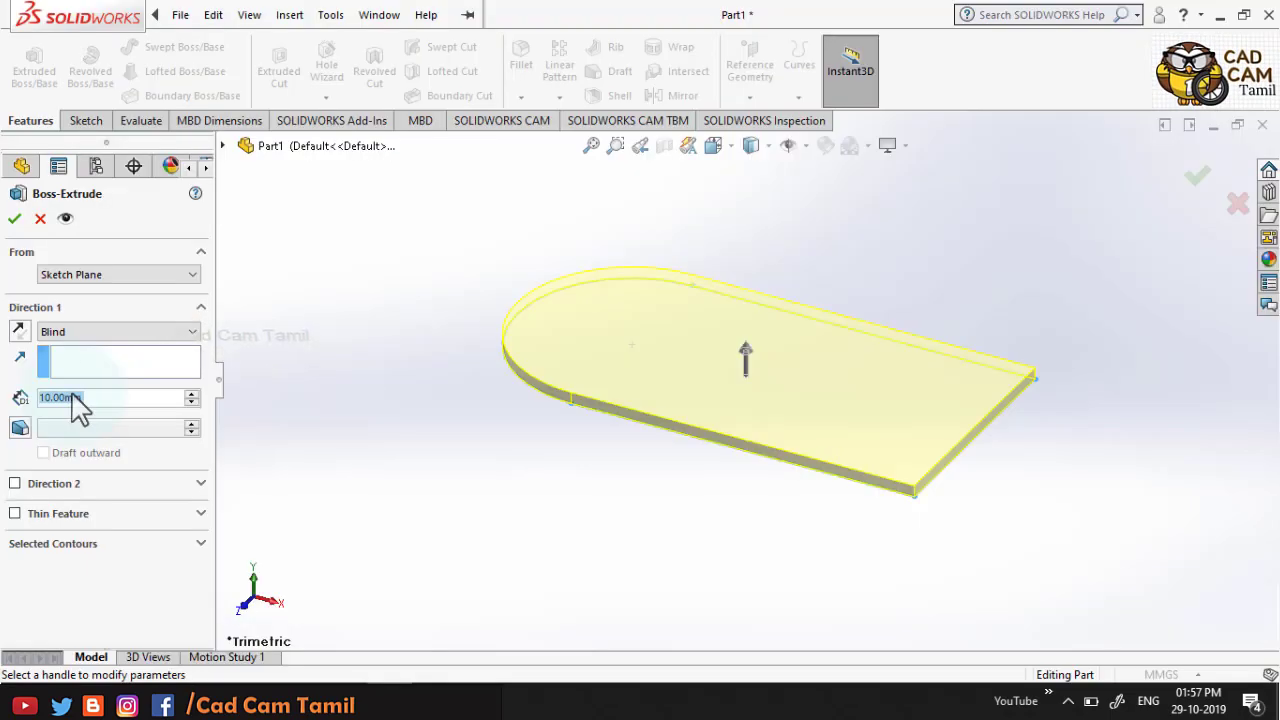
pyautogui.write('100')
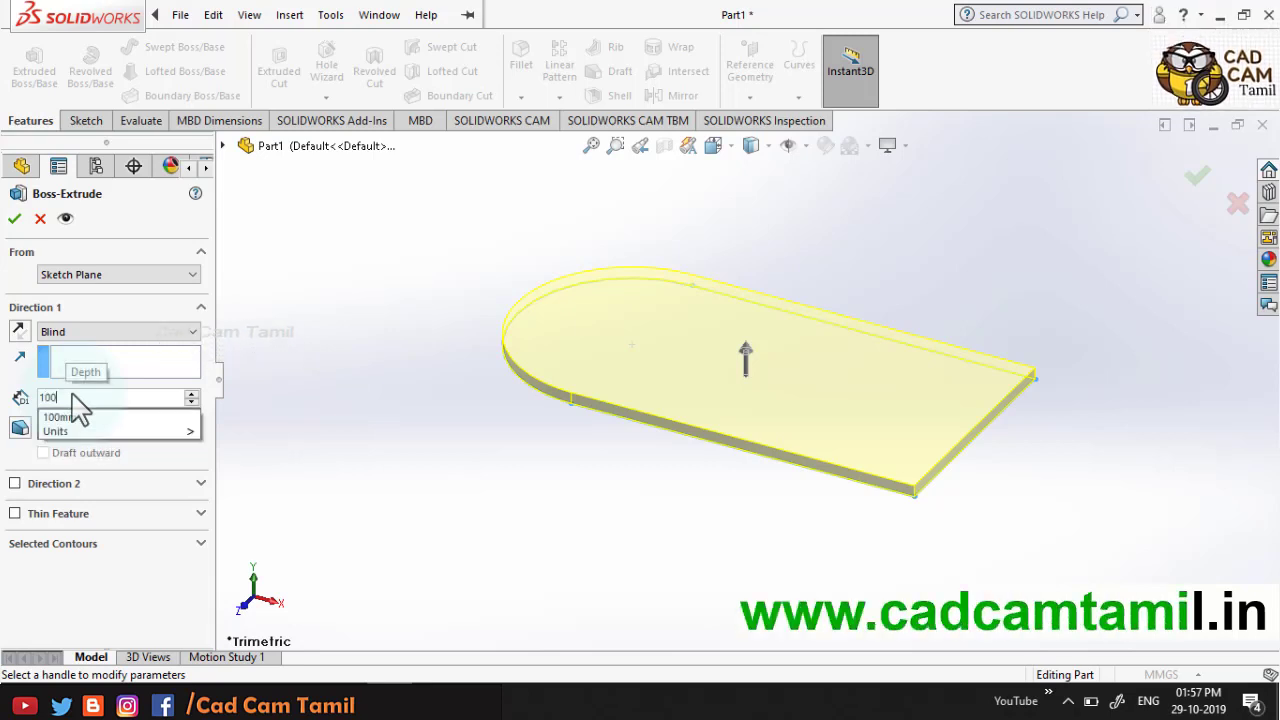
pyautogui.press('Return')
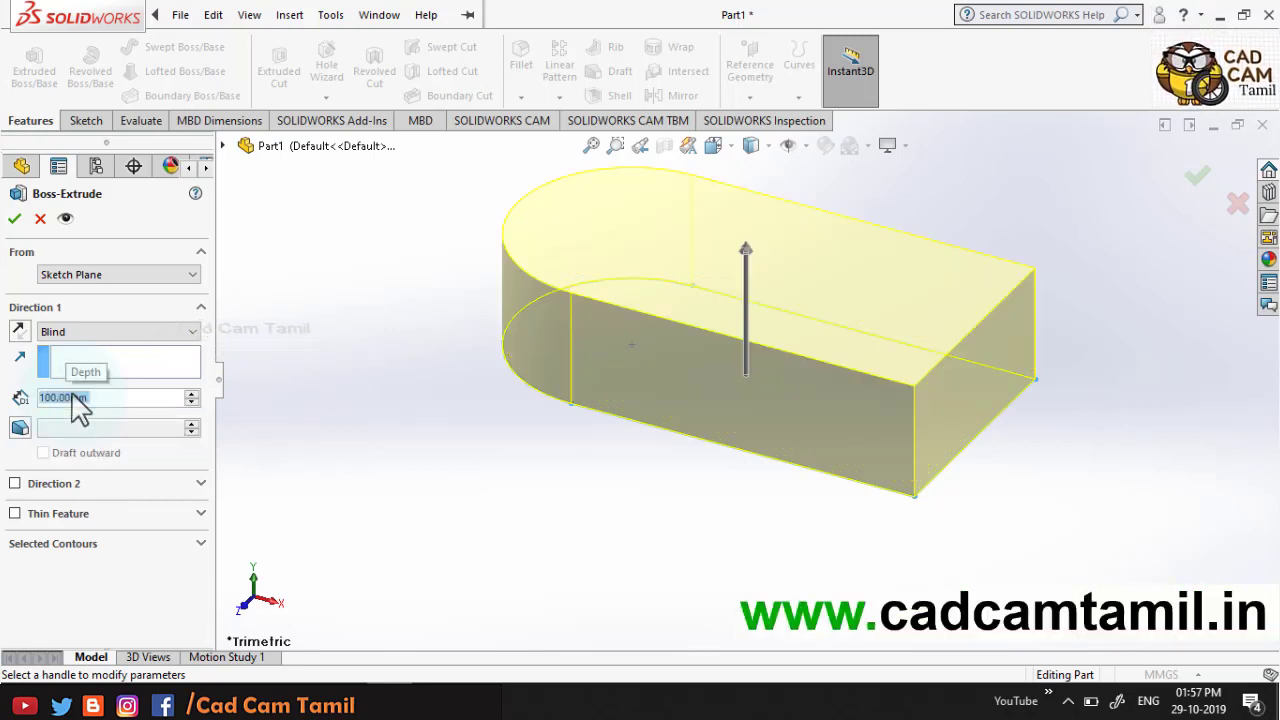
pyautogui.click(1192, 180)
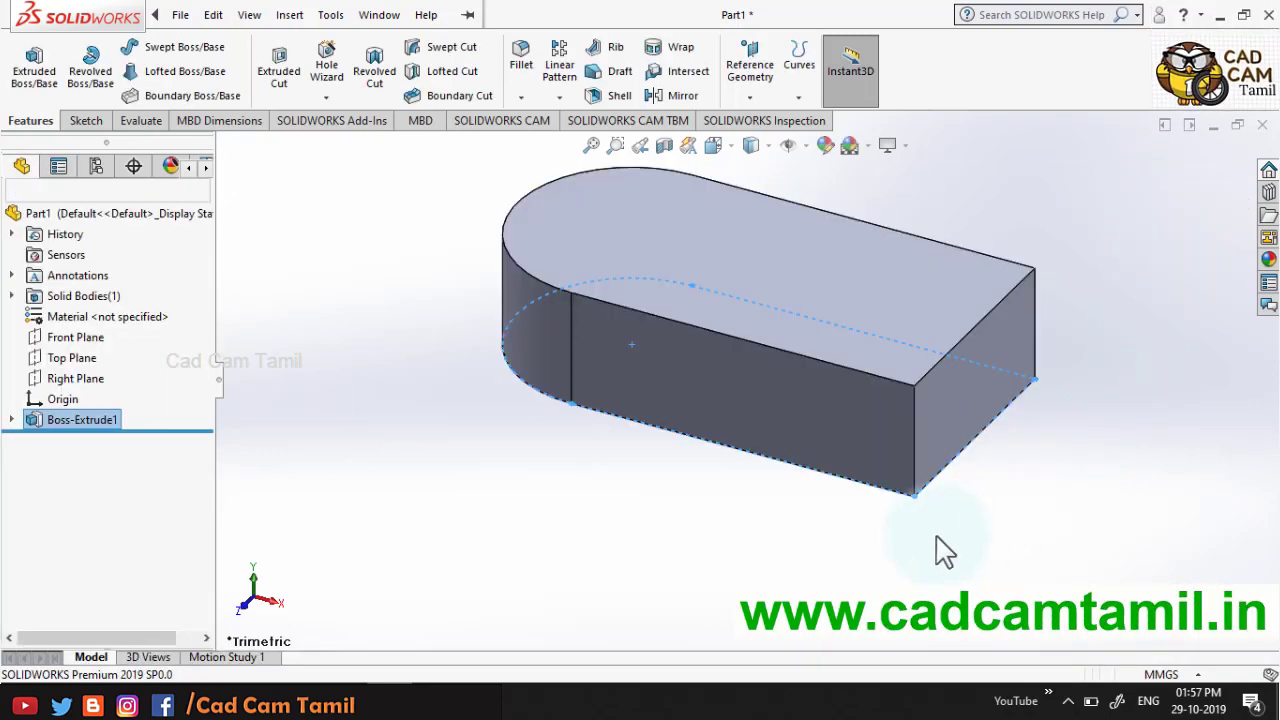
pyautogui.click(742, 288)
pyautogui.click(785, 525)
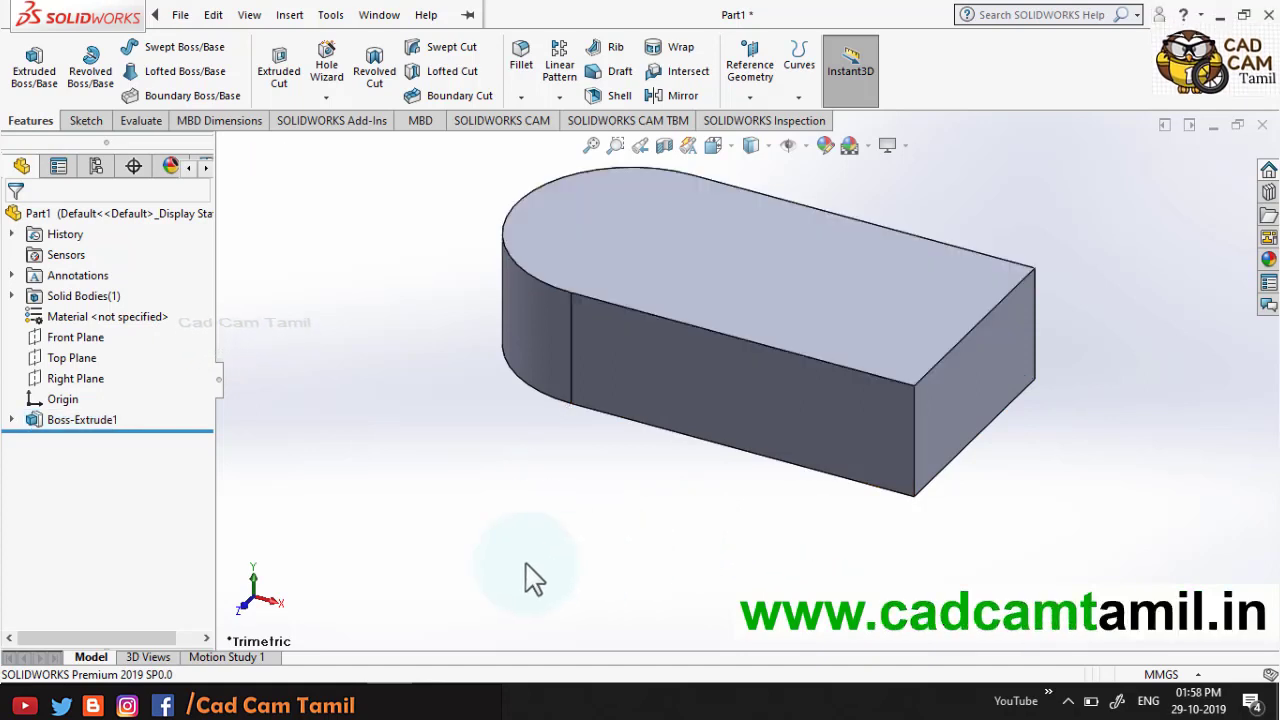
pyautogui.hotkey('alt', 'Tab')
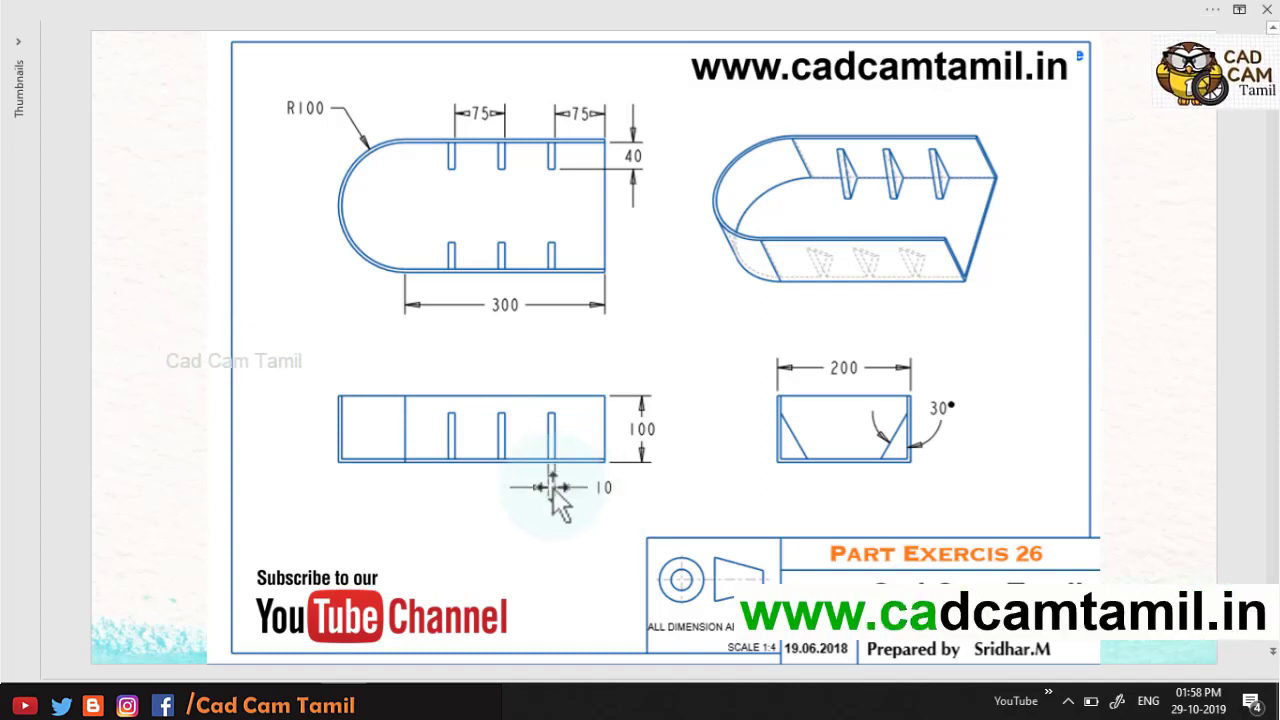
pyautogui.hotkey('alt', 'Tab')
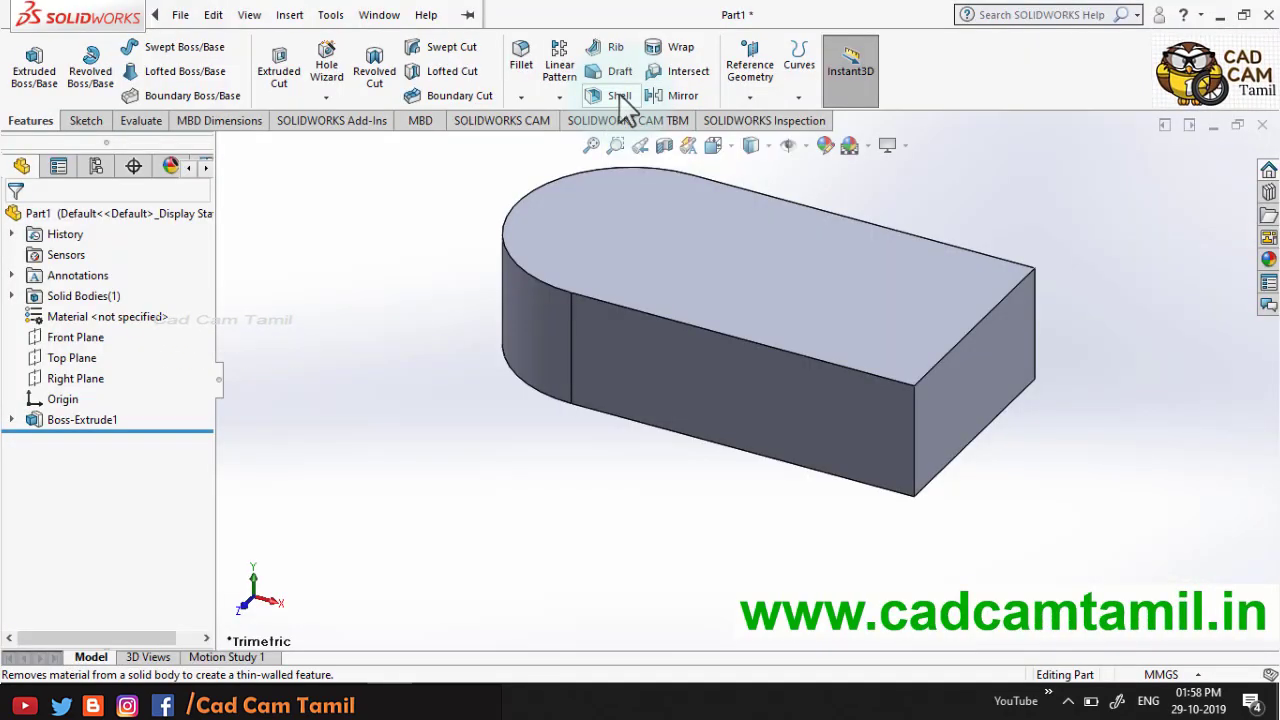
# - Shell the block to 5 mm walls, removing the top face and the flat end face
pyautogui.click(619, 96)
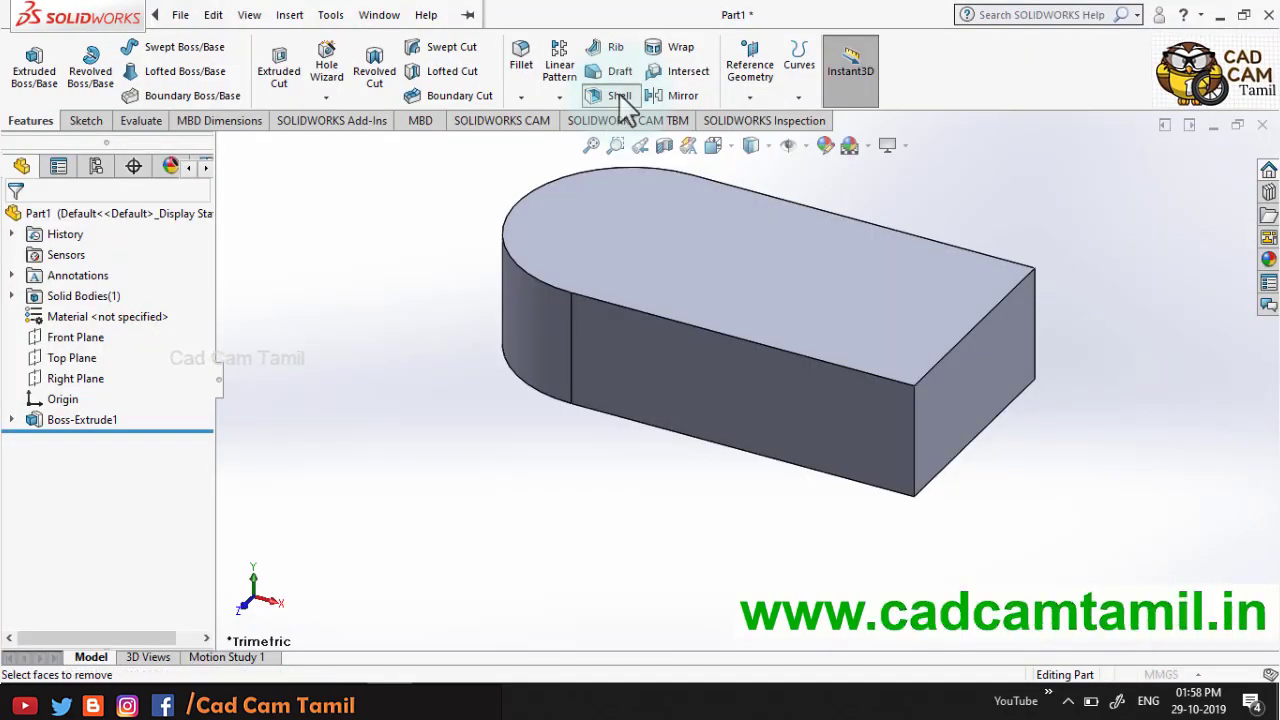
pyautogui.click(672, 228)
pyautogui.click(955, 360)
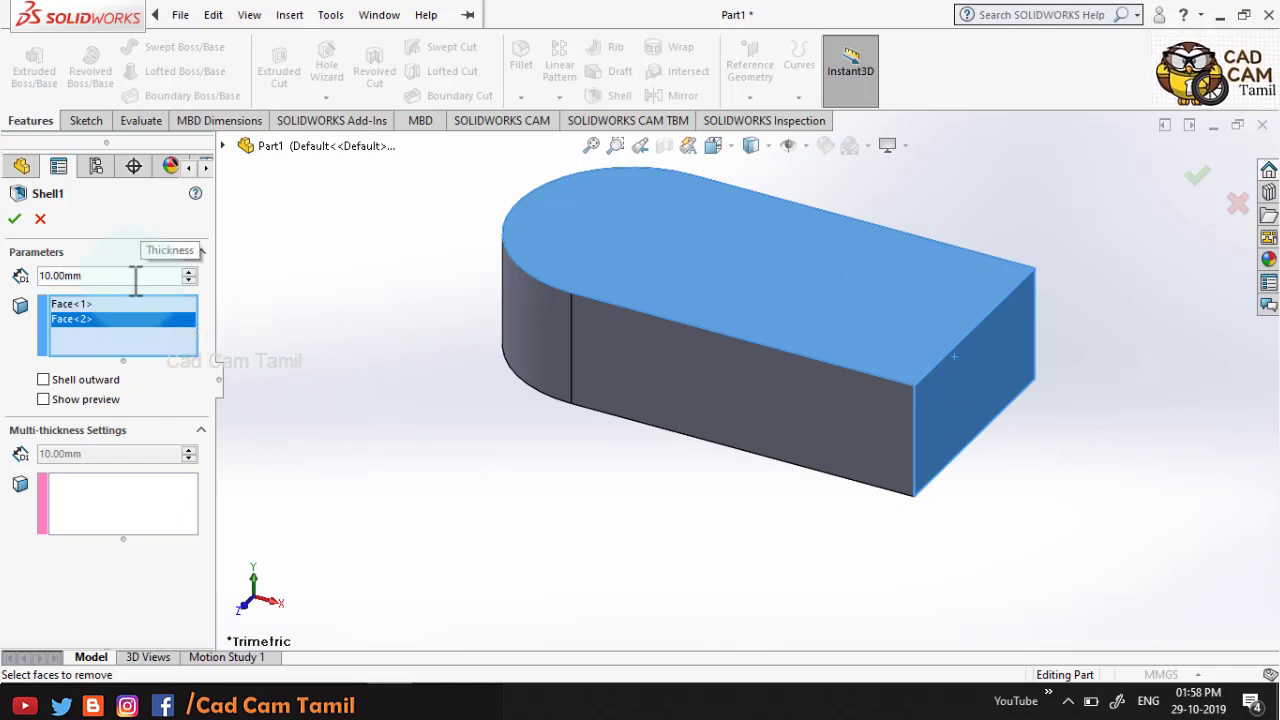
pyautogui.write('5')
pyautogui.press('Return')
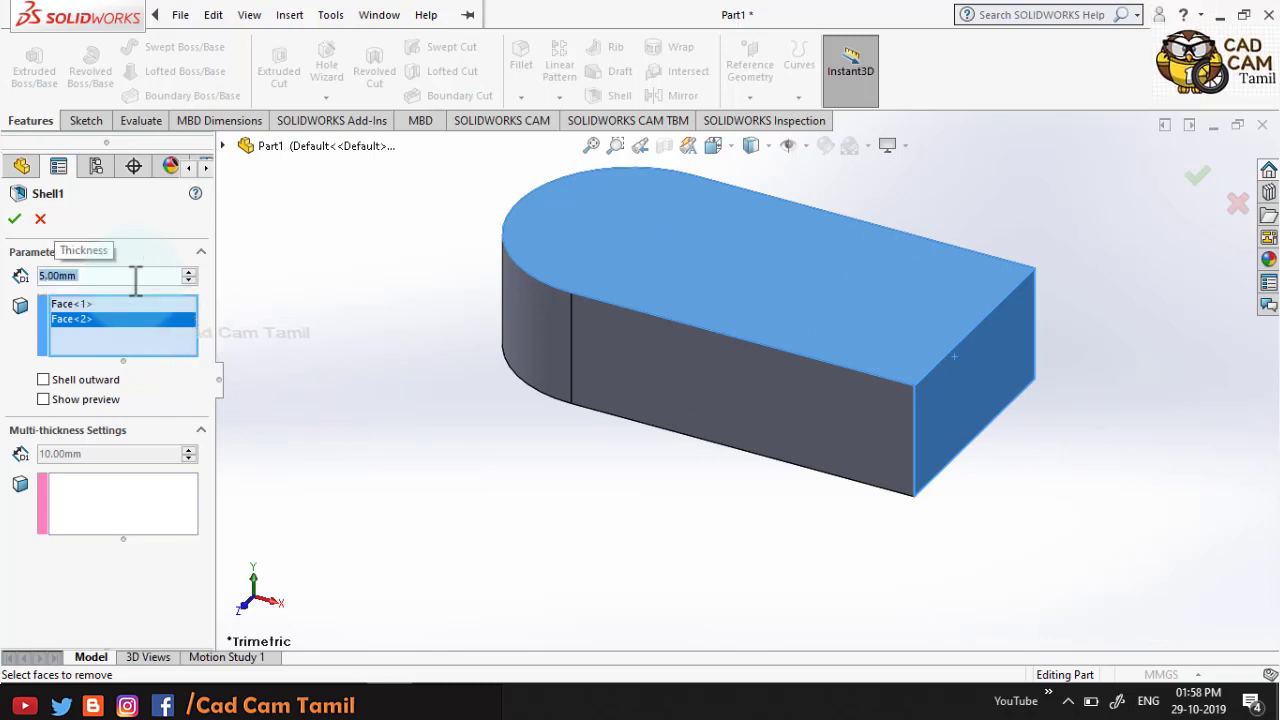
pyautogui.click(1195, 178)
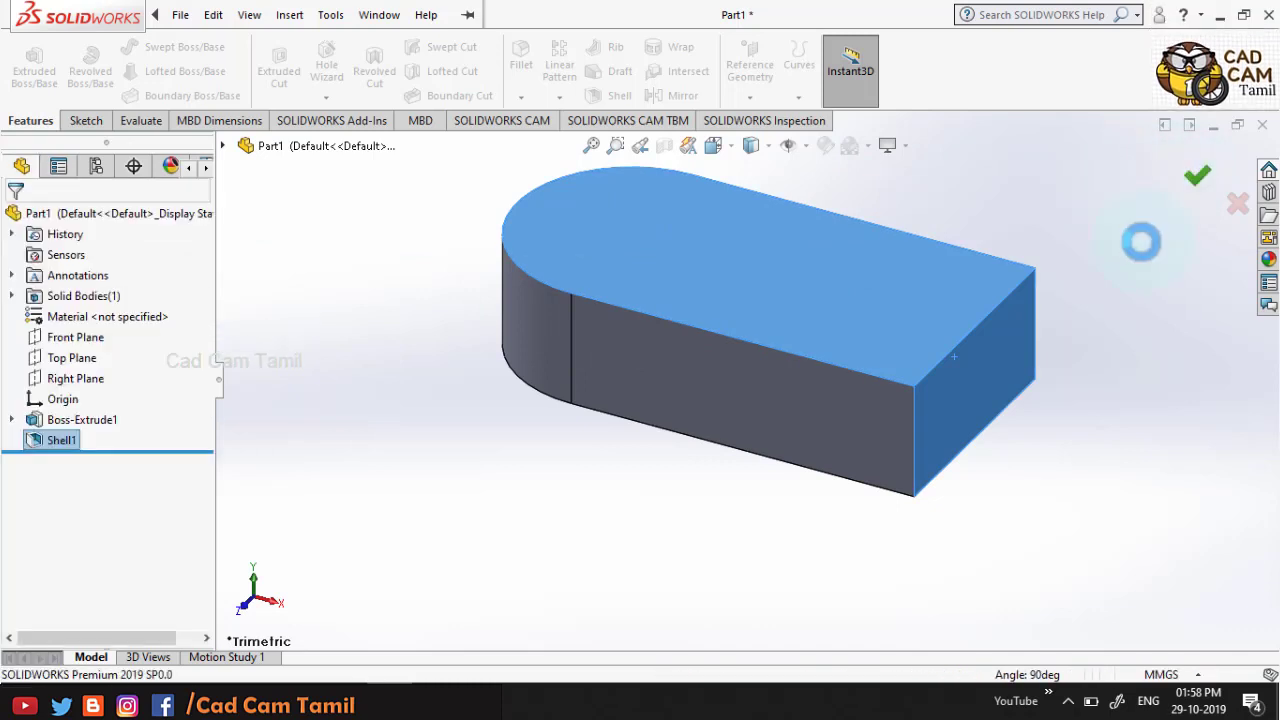
# - Orbit the part to inspect the hollow interior from a higher angle
pyautogui.moveTo(1046, 200)
pyautogui.mouseDown(button='middle')
pyautogui.moveTo(1005, 300)
pyautogui.moveTo(1014, 277)
pyautogui.mouseUp(button='middle')
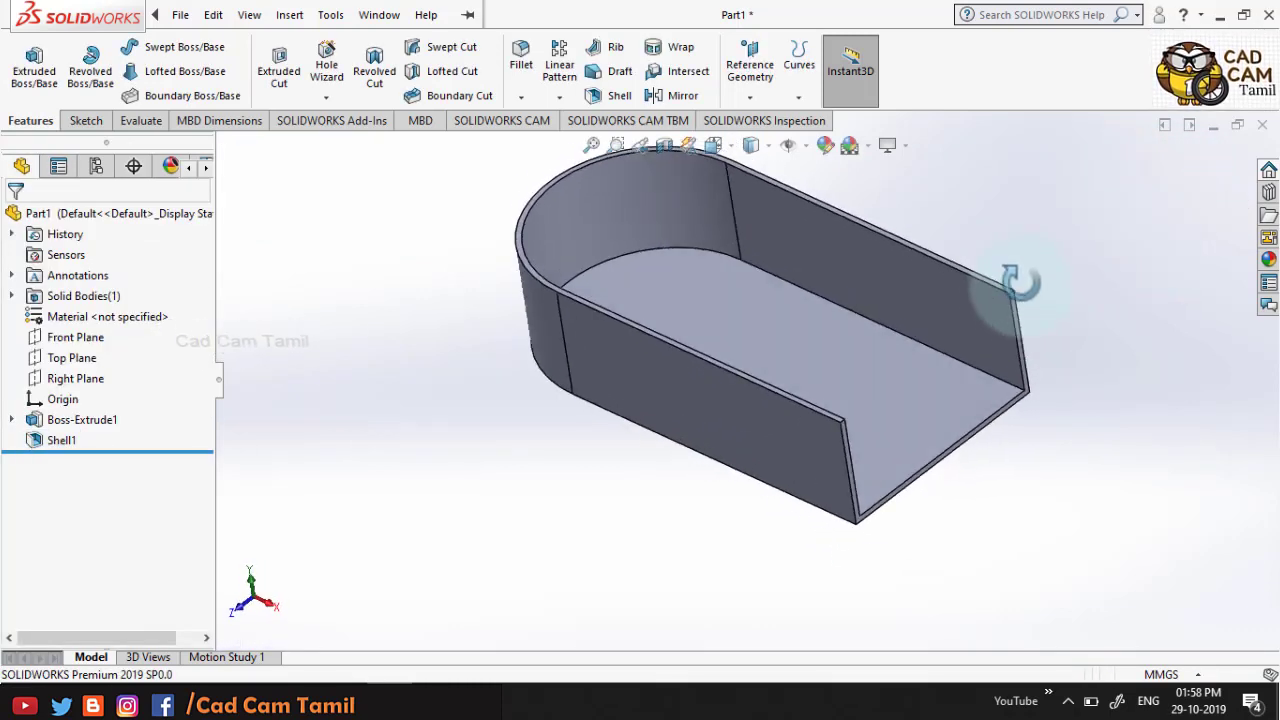
pyautogui.moveTo(965, 340); pyautogui.dragTo(491, 634, button='middle')
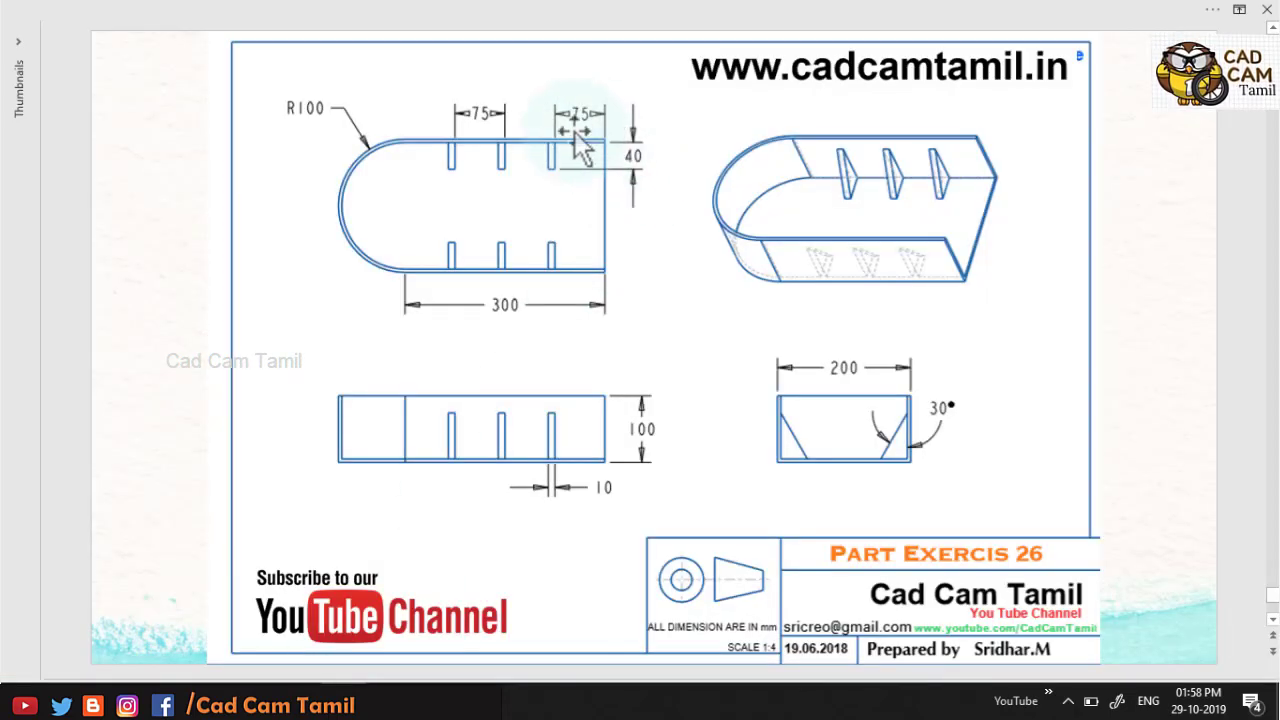
pyautogui.click(386, 669)
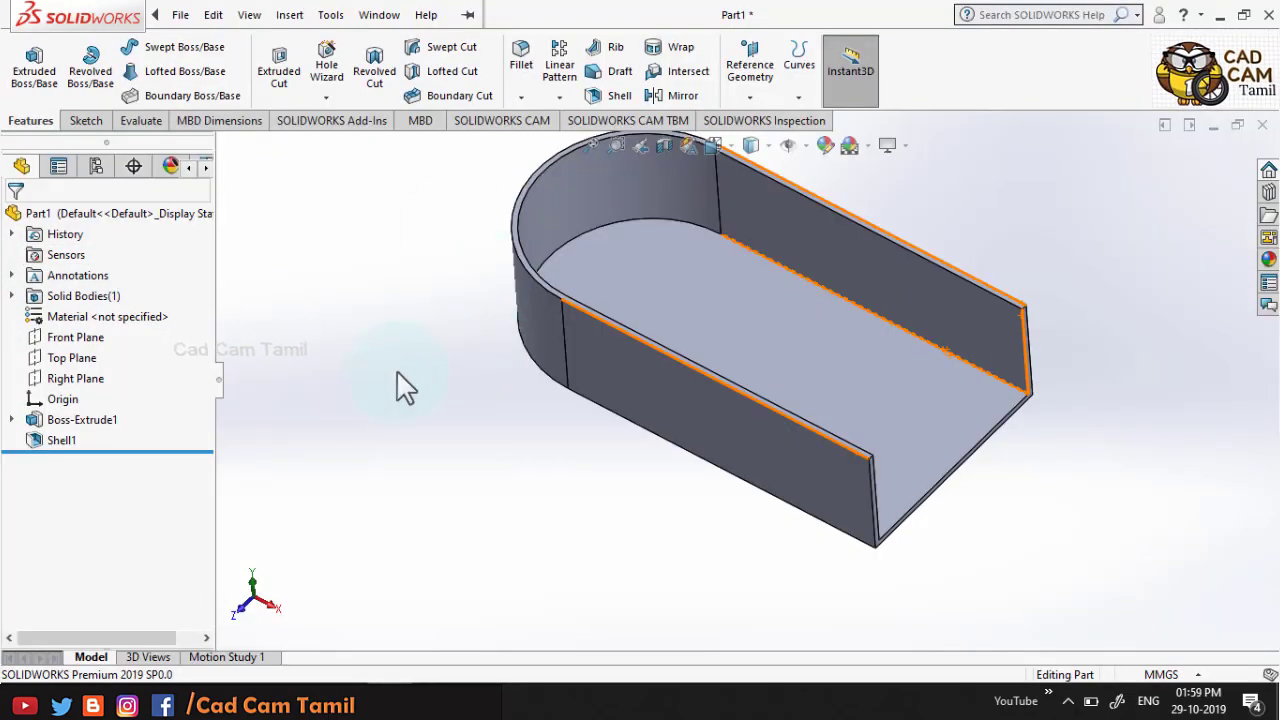
# - Create Plane1 offset 75 mm from the open end face, flipped to sit inside the channel
pyautogui.click(752, 100)
pyautogui.press('Escape')
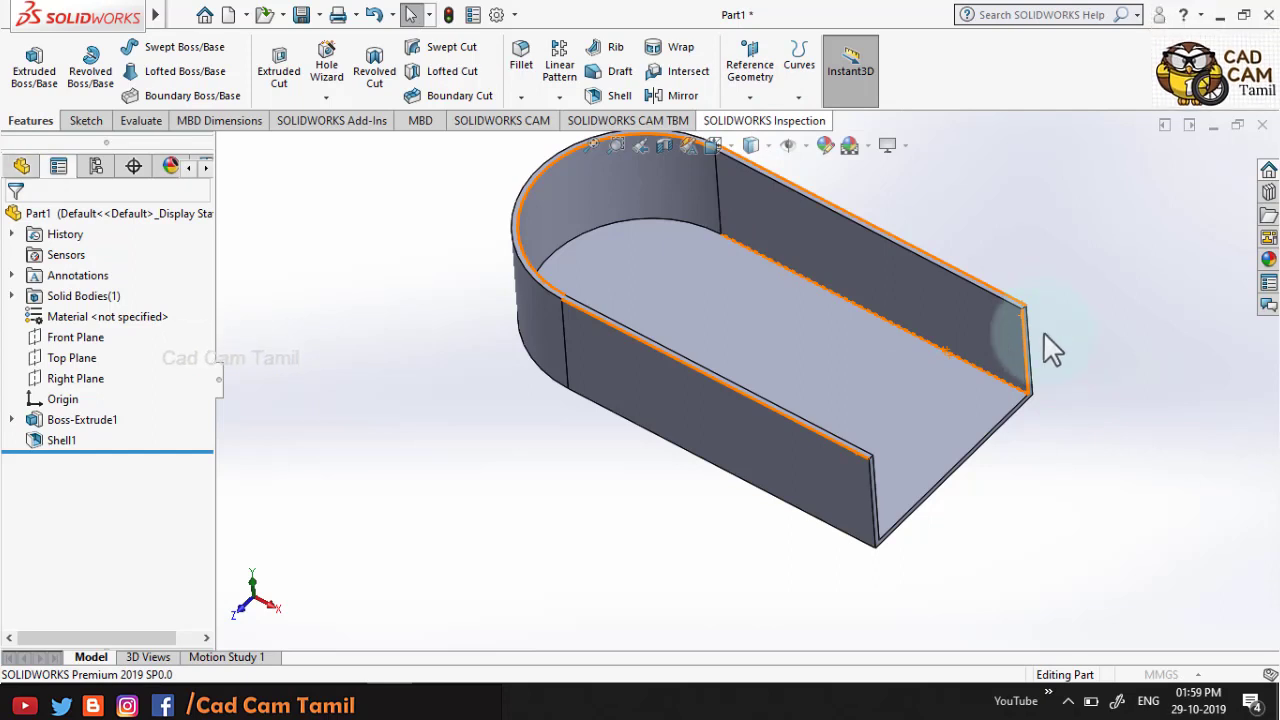
pyautogui.scroll(-2, 1034, 366)
pyautogui.scroll(-3, 1014, 360)
pyautogui.scroll(-2, 977, 360)
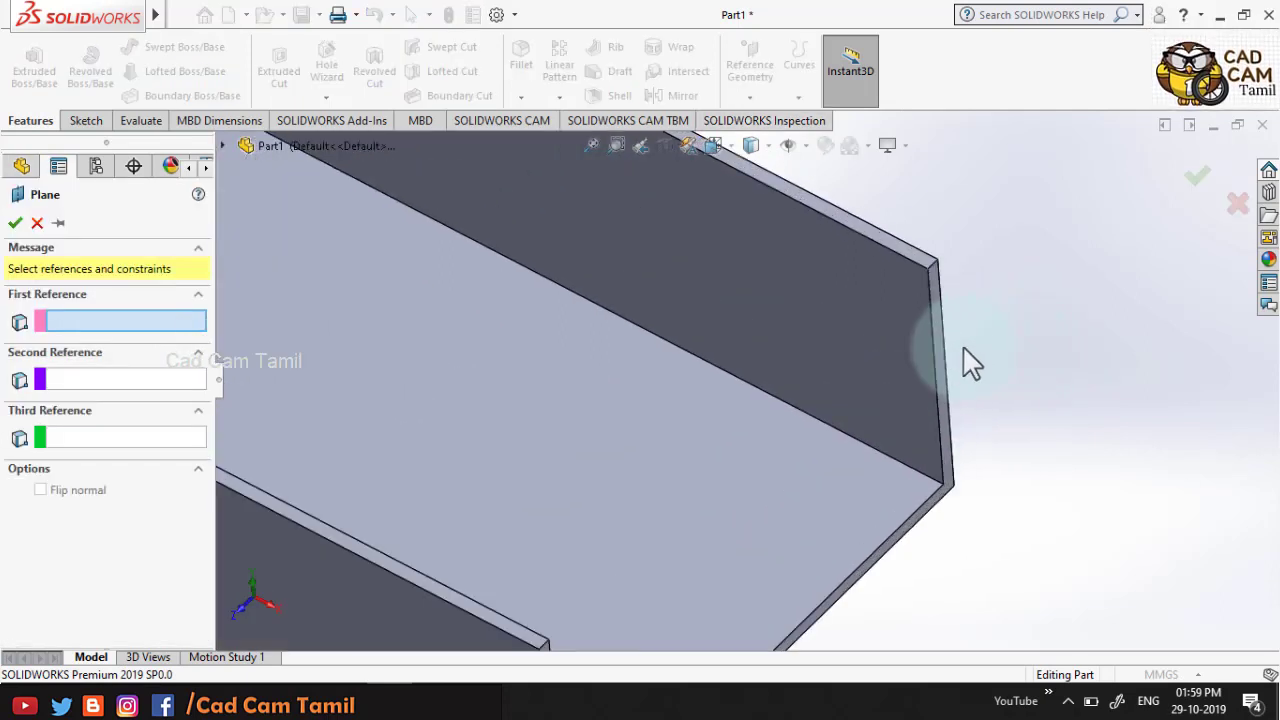
pyautogui.scroll(-1, 968, 365)
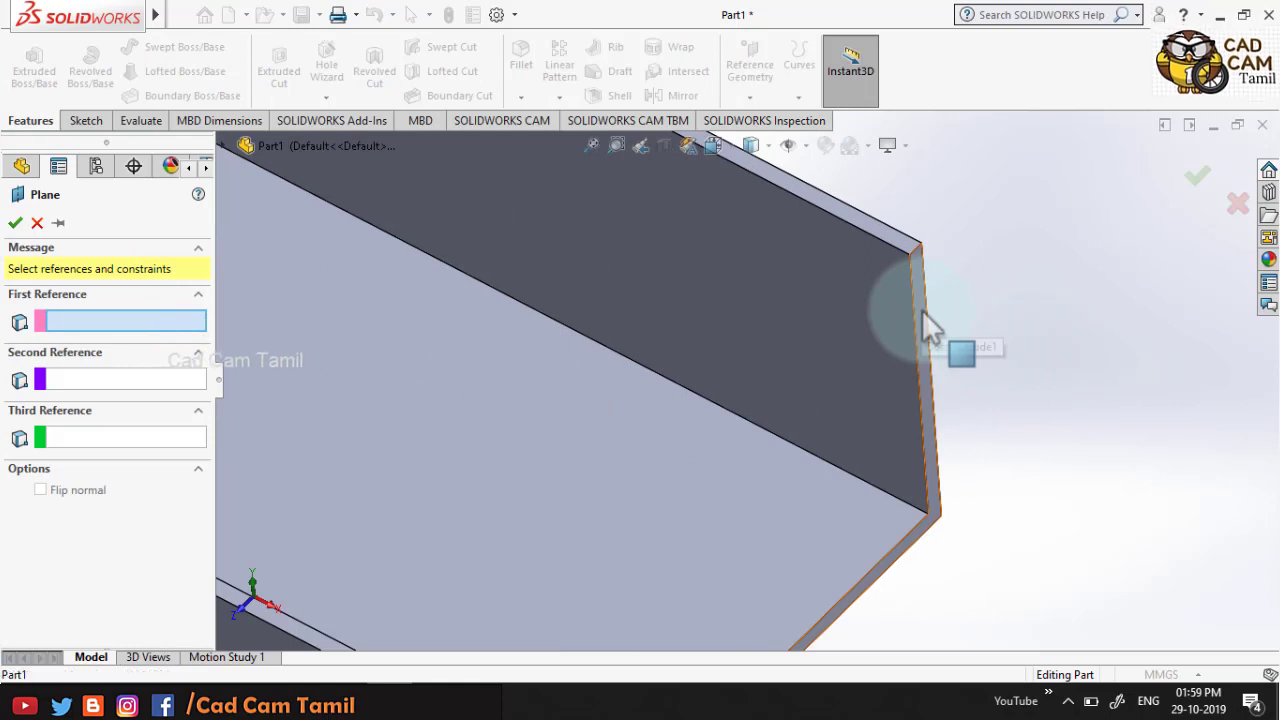
pyautogui.click(1133, 419)
pyautogui.scroll(2, 1133, 419)
pyautogui.scroll(2, 1140, 430)
pyautogui.scroll(2, 1100, 465)
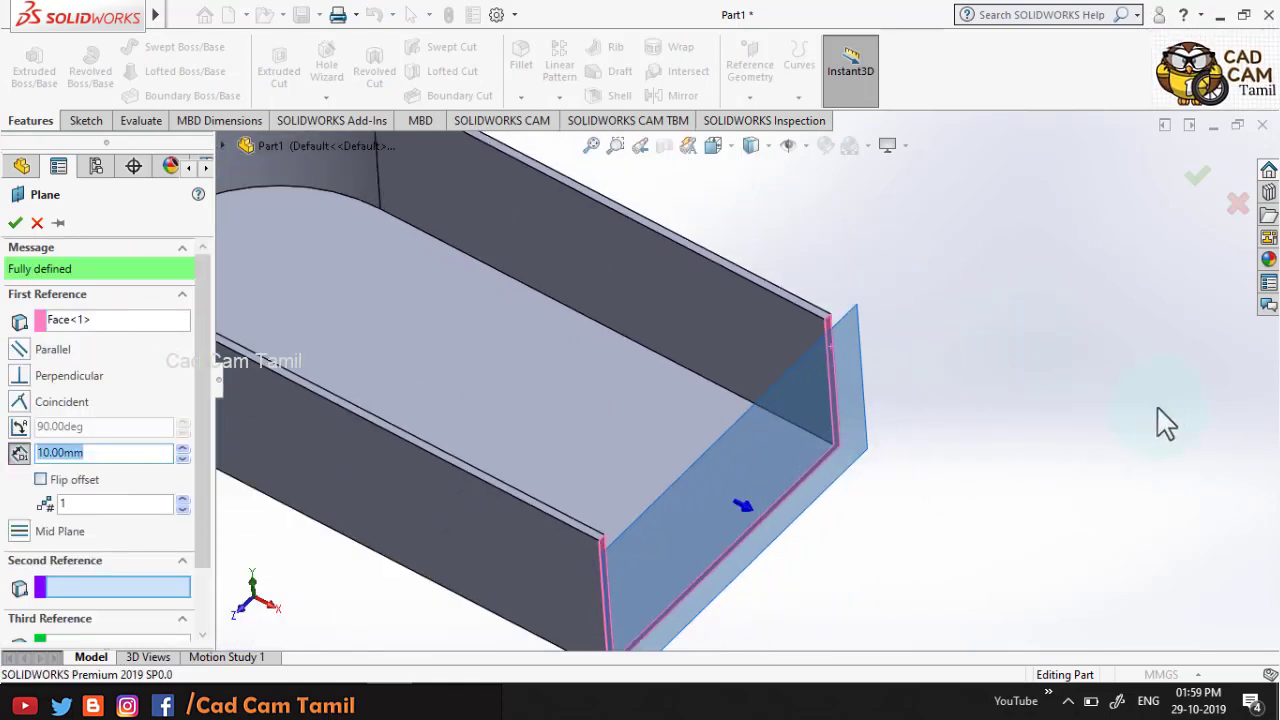
pyautogui.scroll(2, 760, 450)
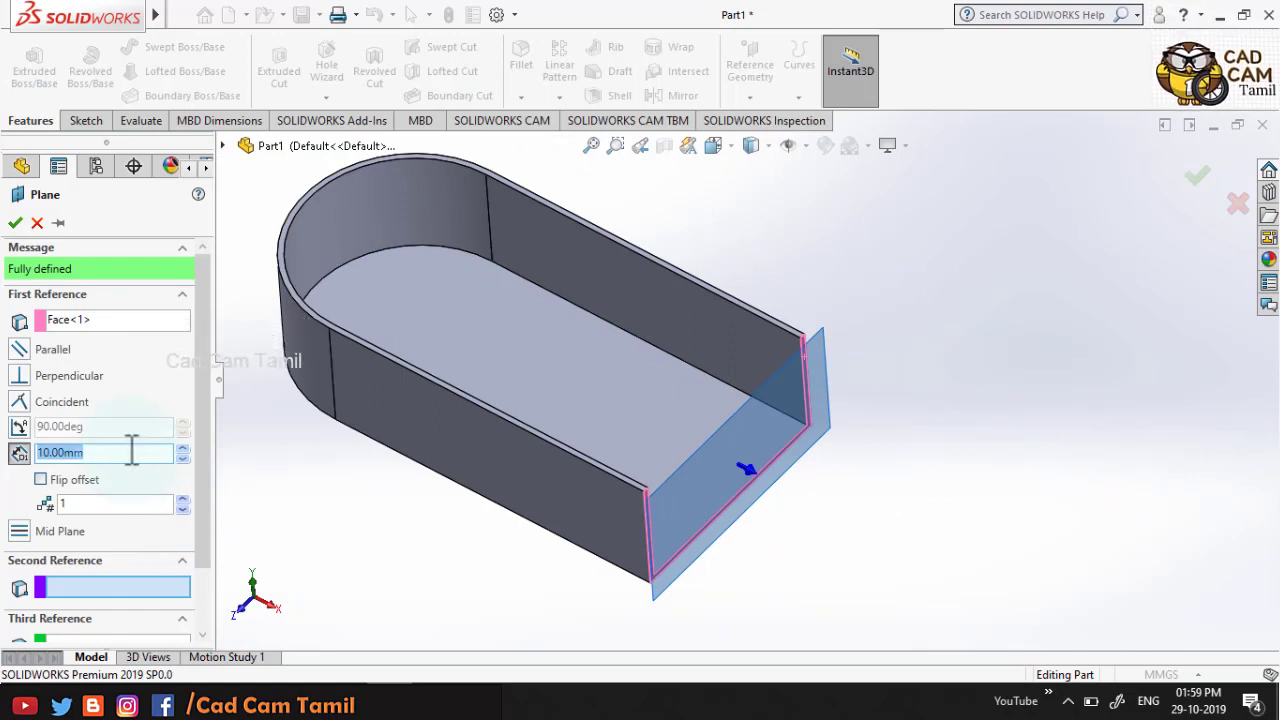
pyautogui.write('75')
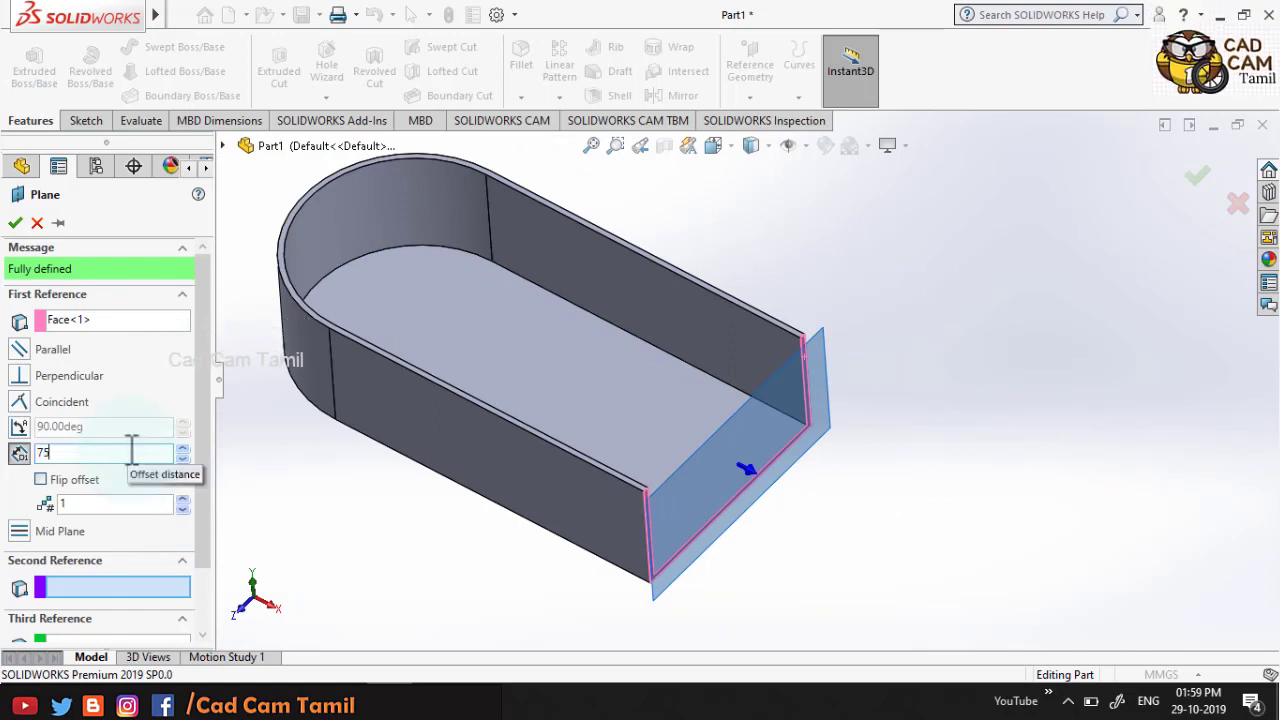
pyautogui.press('Return')
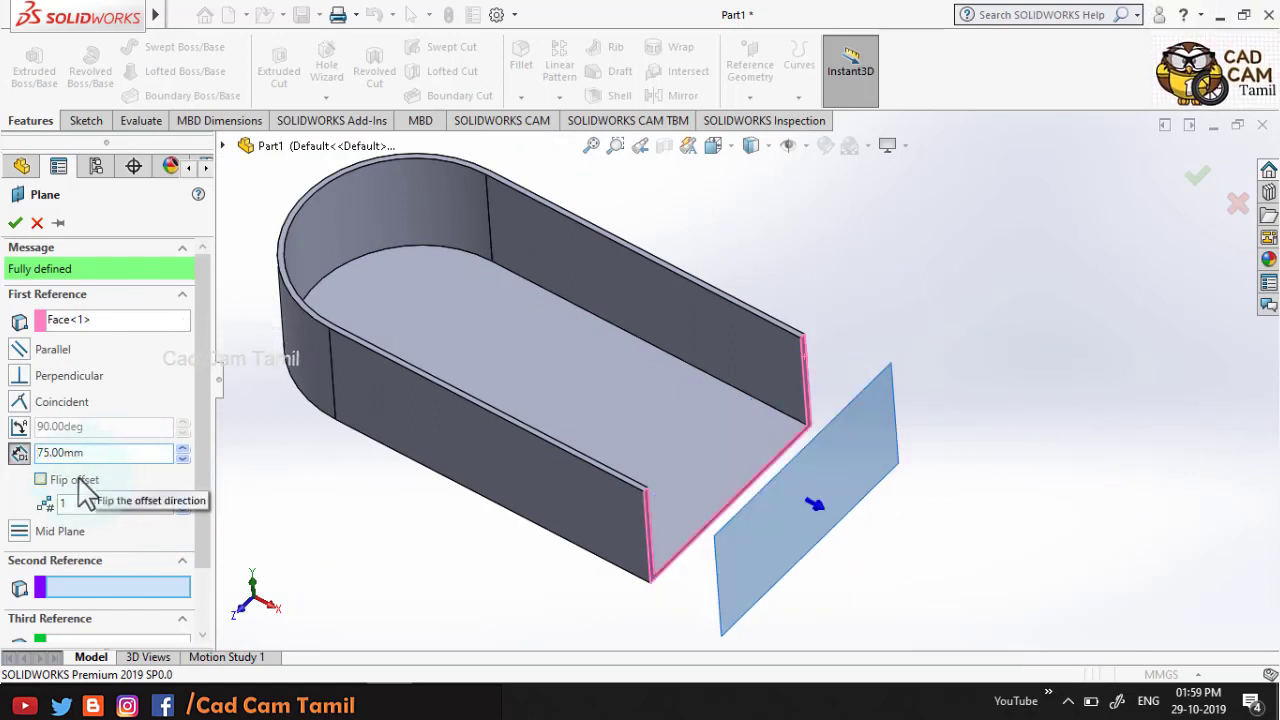
pyautogui.click(84, 480)
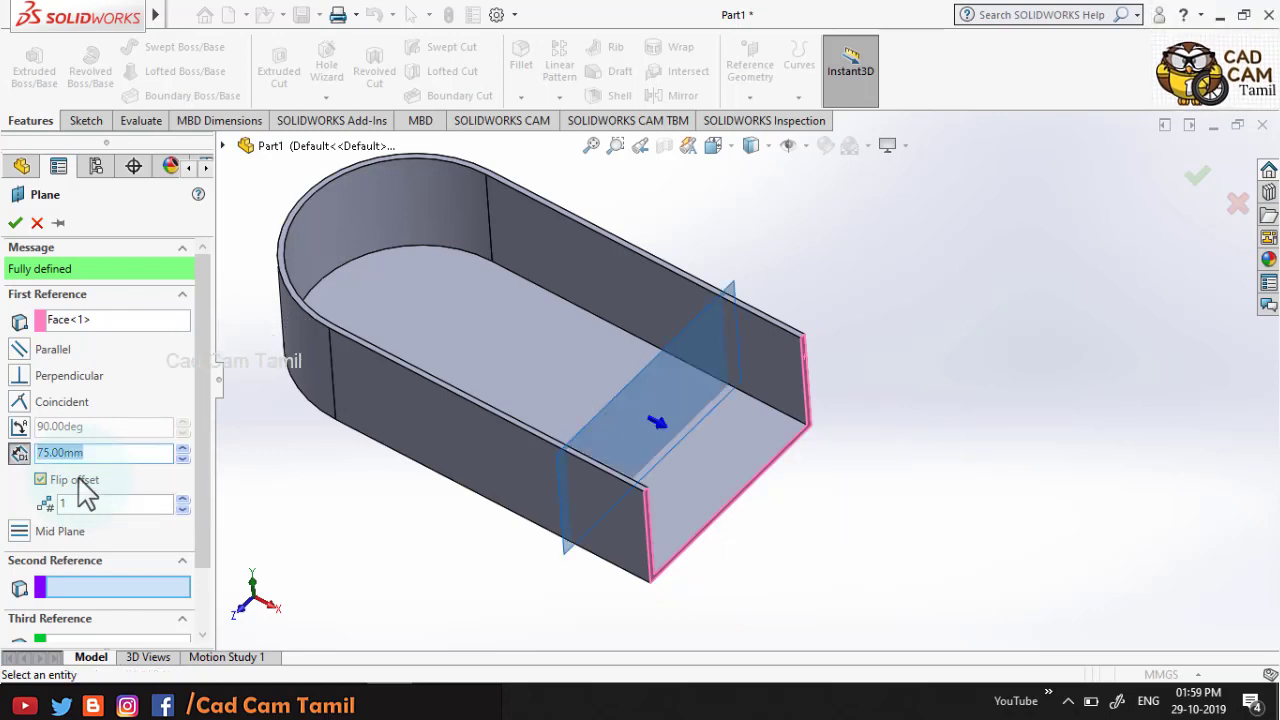
pyautogui.click(1198, 177)
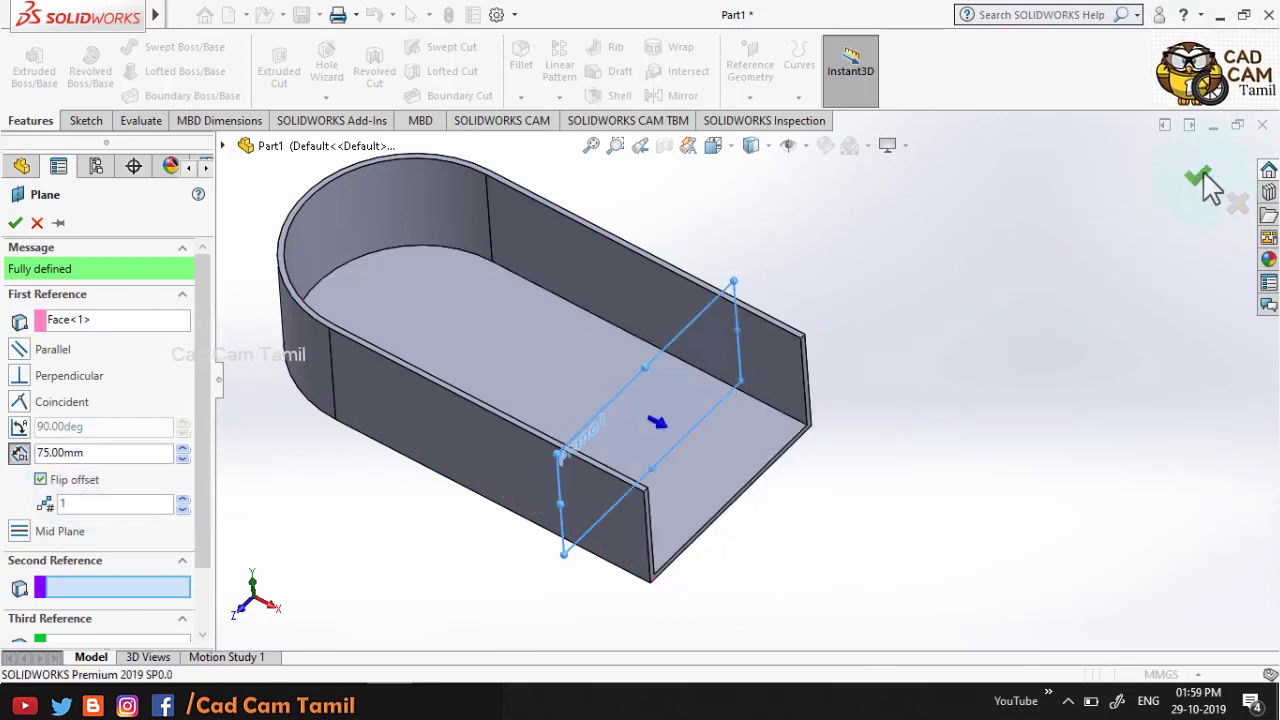
pyautogui.click(1063, 337)
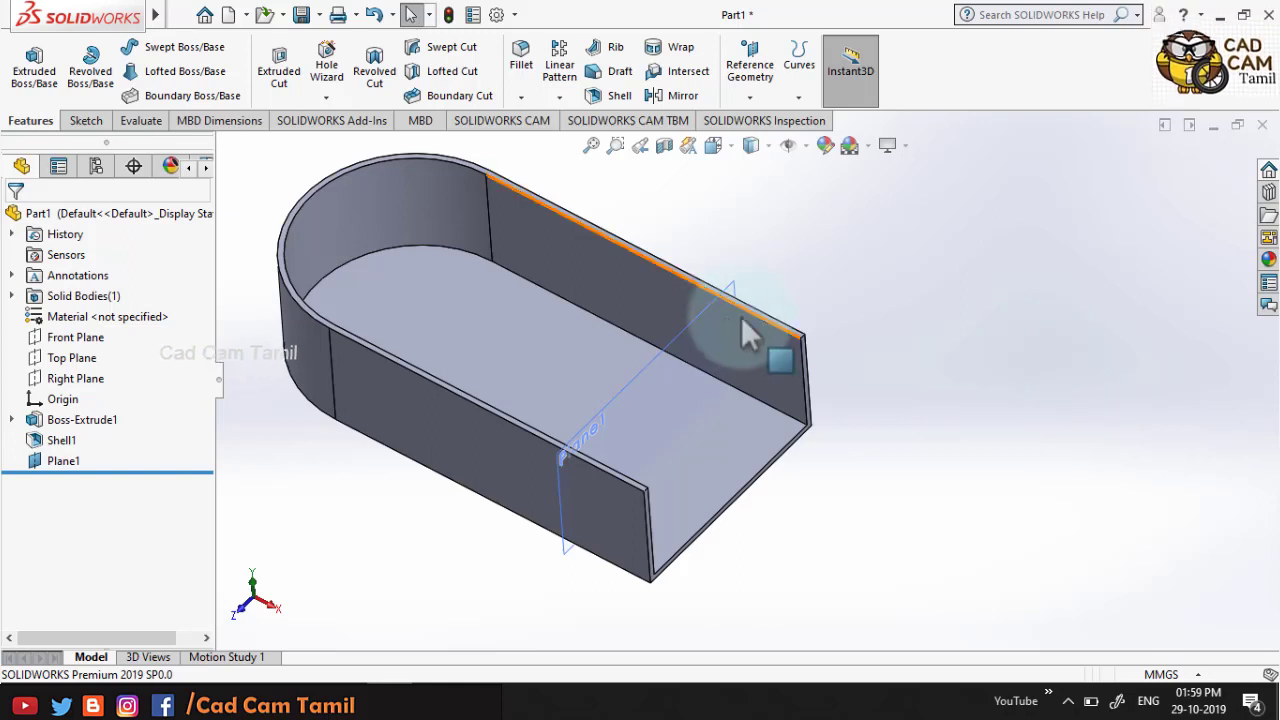
# - Start Sketch2 on Plane1 and view it normal to the plane
pyautogui.click(684, 347)
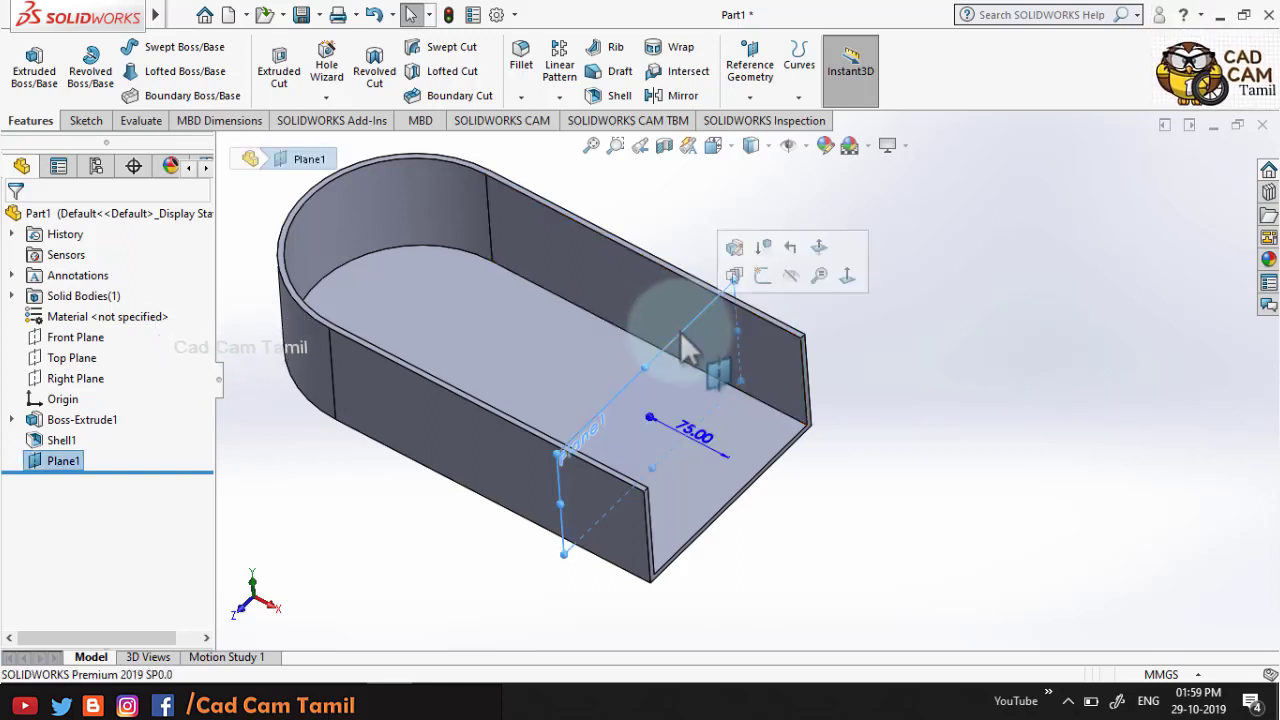
pyautogui.click(763, 276)
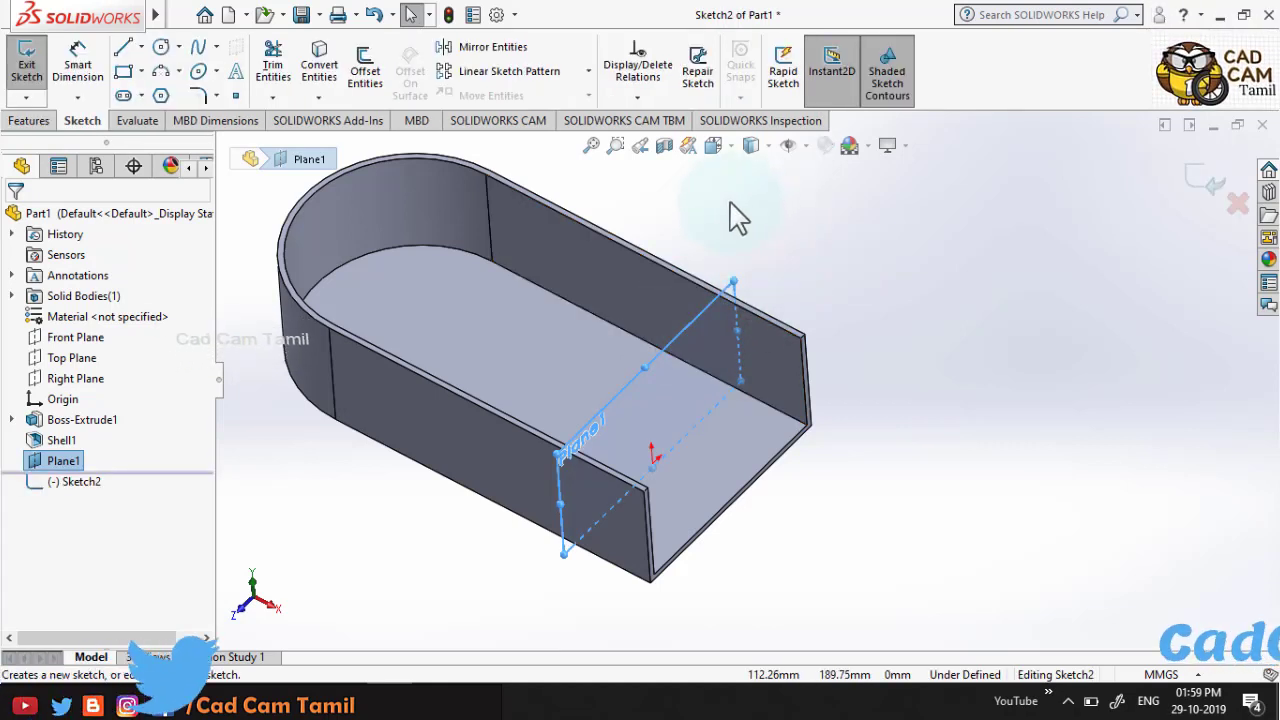
pyautogui.hotkey('ctrl', '8')
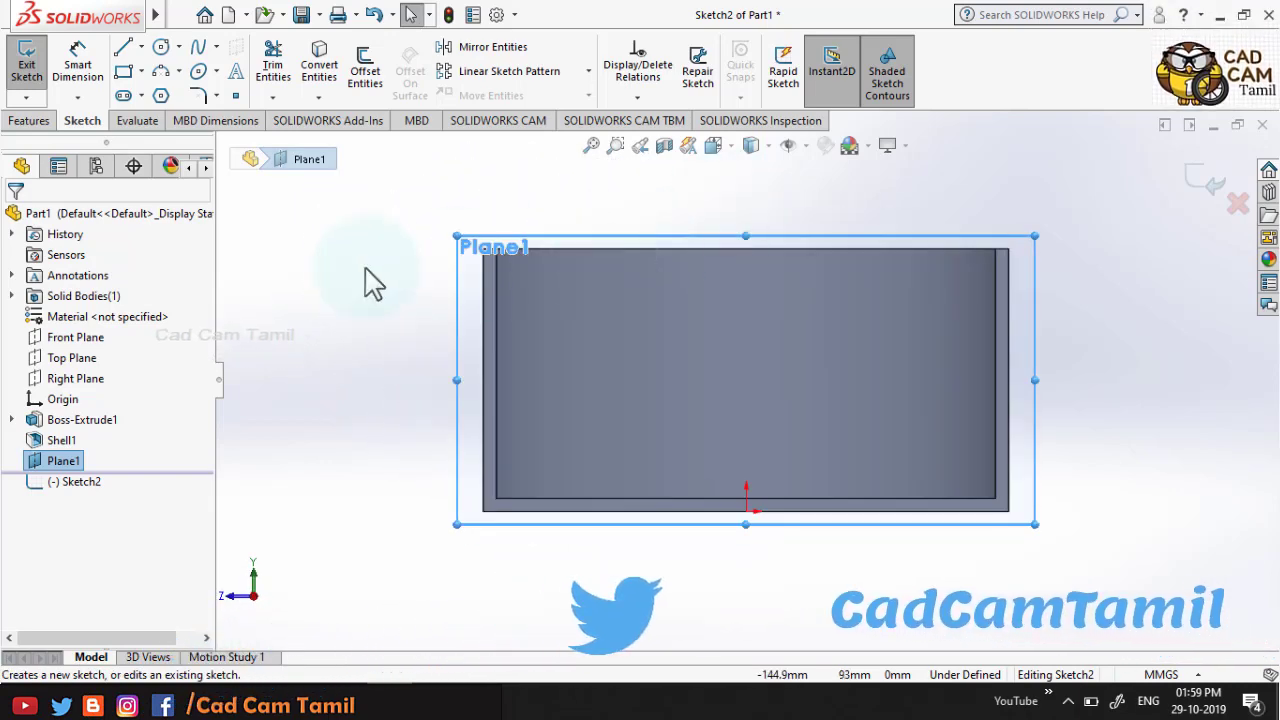
pyautogui.click(366, 280)
# - Draw a slanted line from the channel floor up to the right inner wall
pyautogui.click(125, 50)
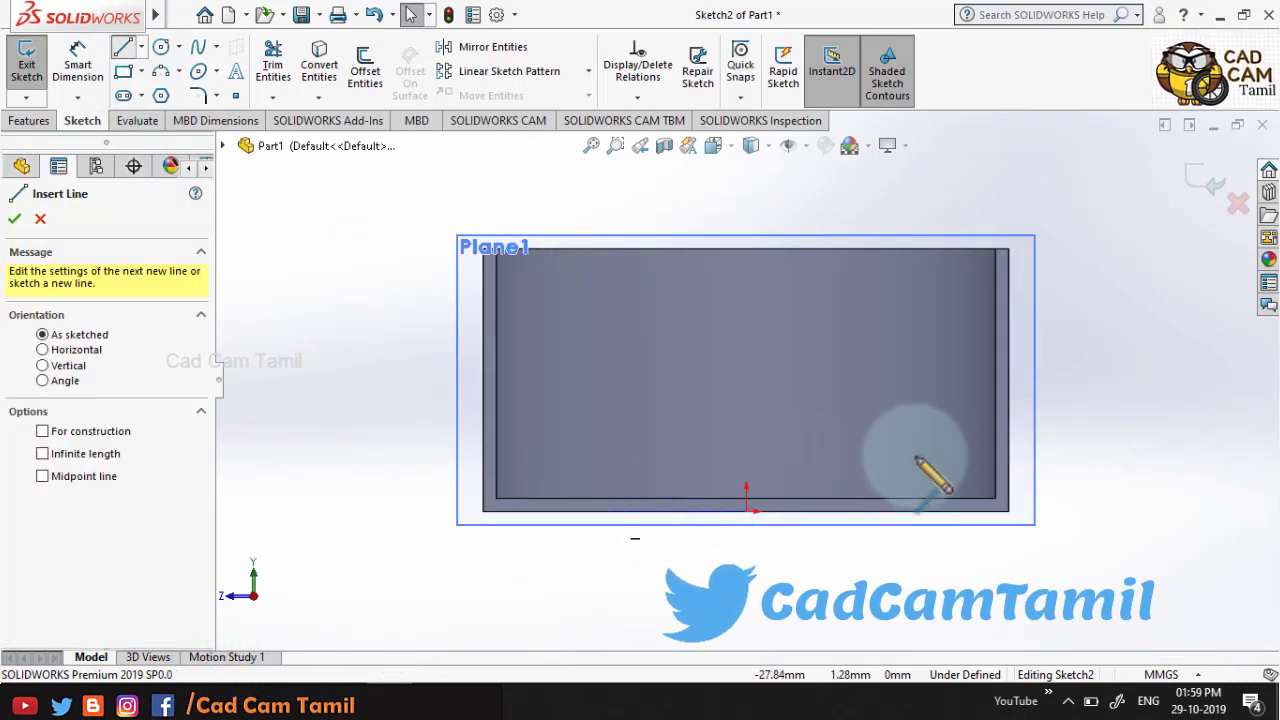
pyautogui.click(995, 373)
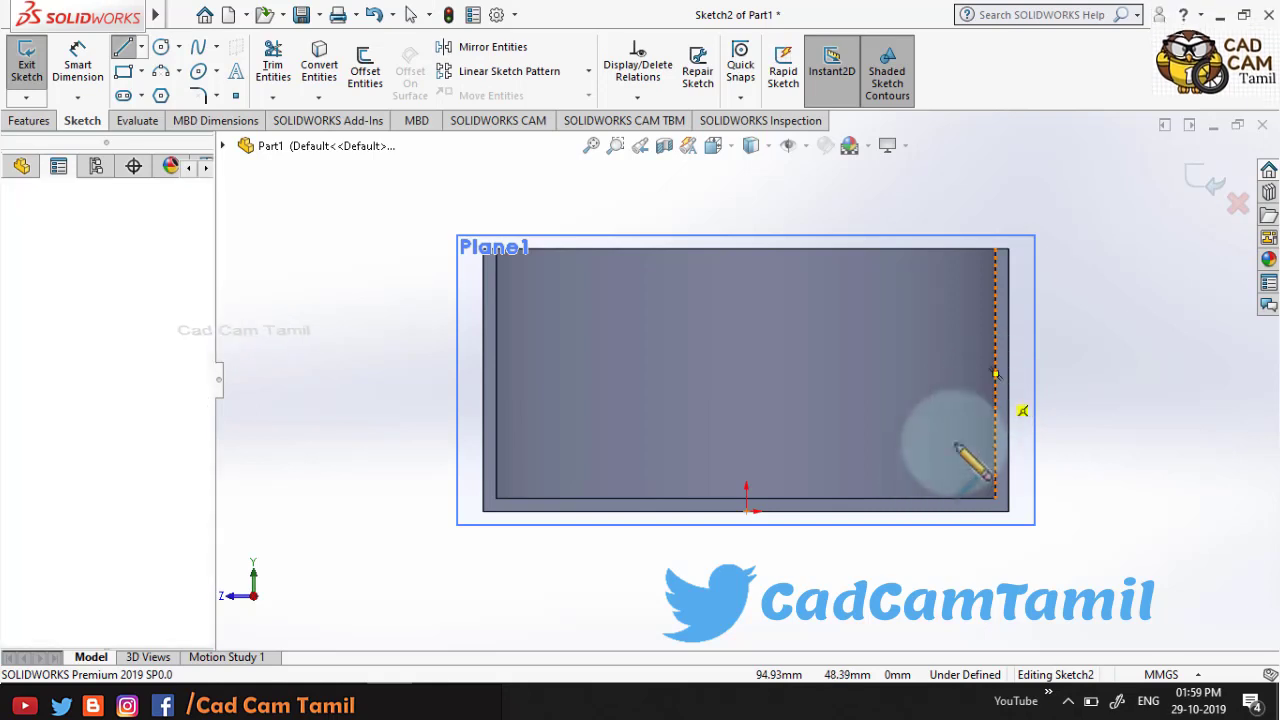
pyautogui.click(909, 498)
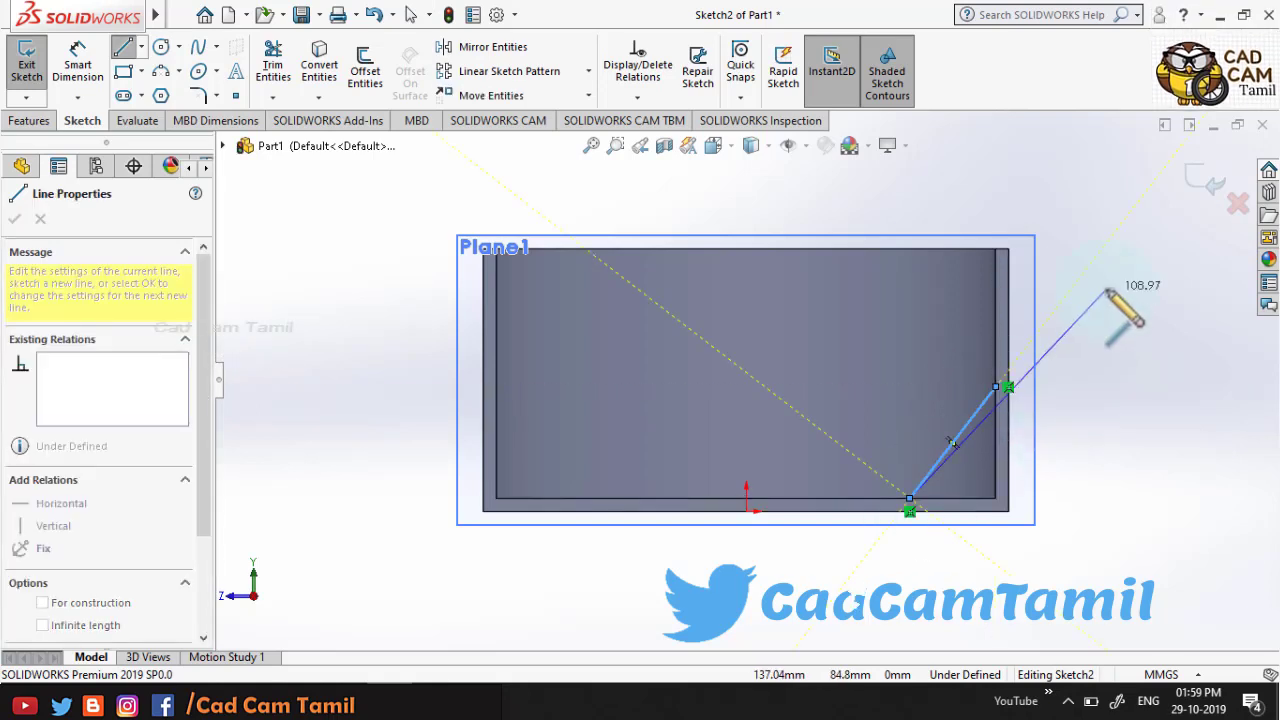
pyautogui.rightClick(1063, 282)
pyautogui.click(1110, 302)
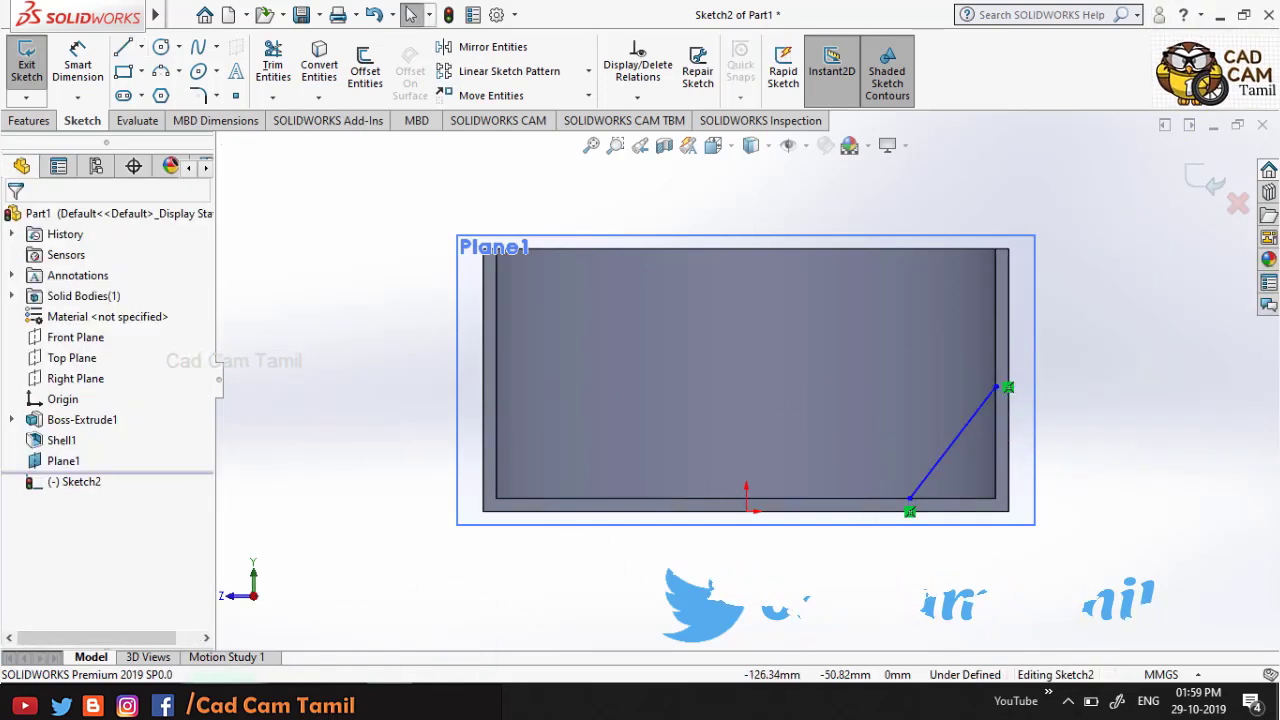
# - Check the 30° rib angle on the Part Exercise 26 drawing in Edge
pyautogui.hotkey('alt', 'Tab')
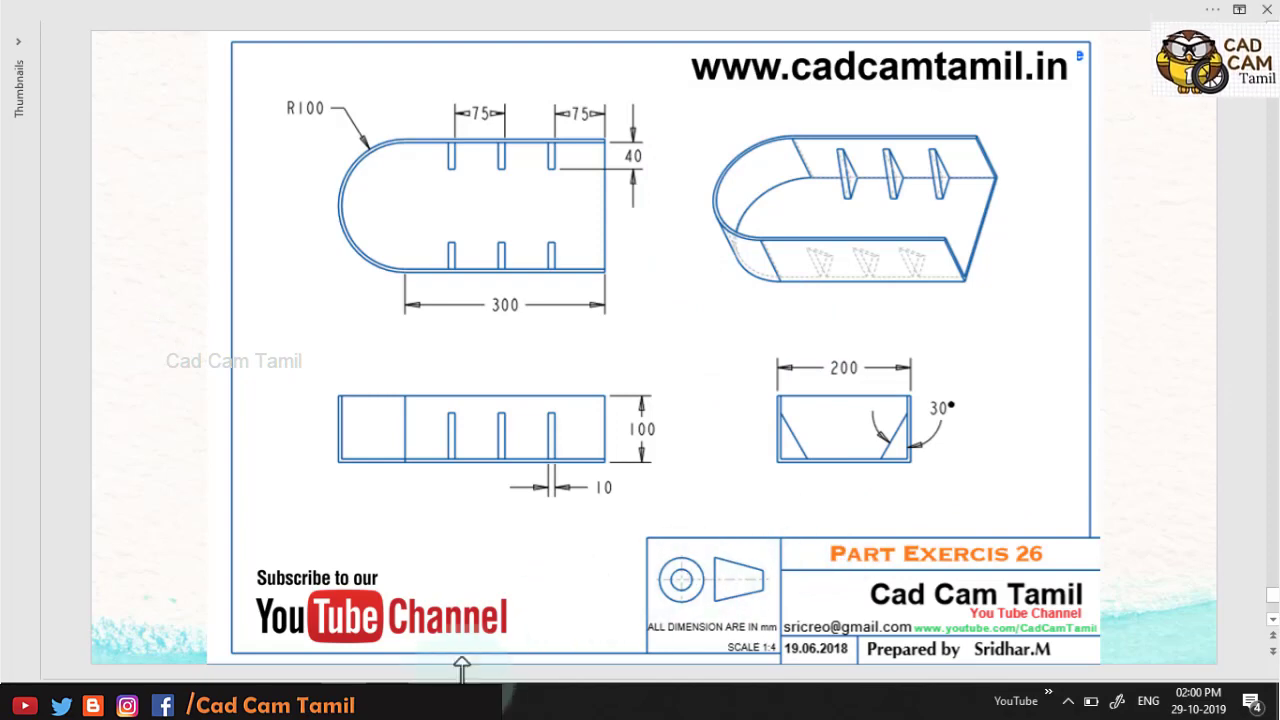
# - Dimension the angle between the slanted line and the right inner wall to 30°
pyautogui.click(392, 700)
pyautogui.click(77, 65)
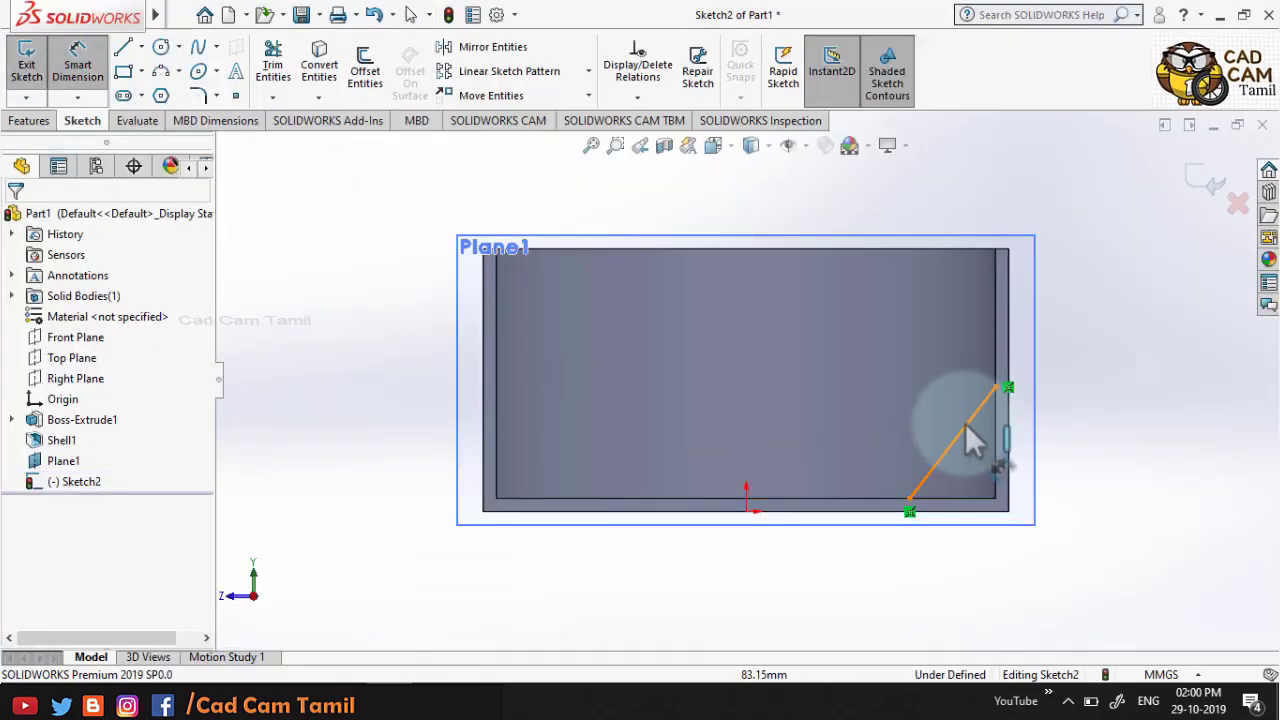
pyautogui.click(966, 427)
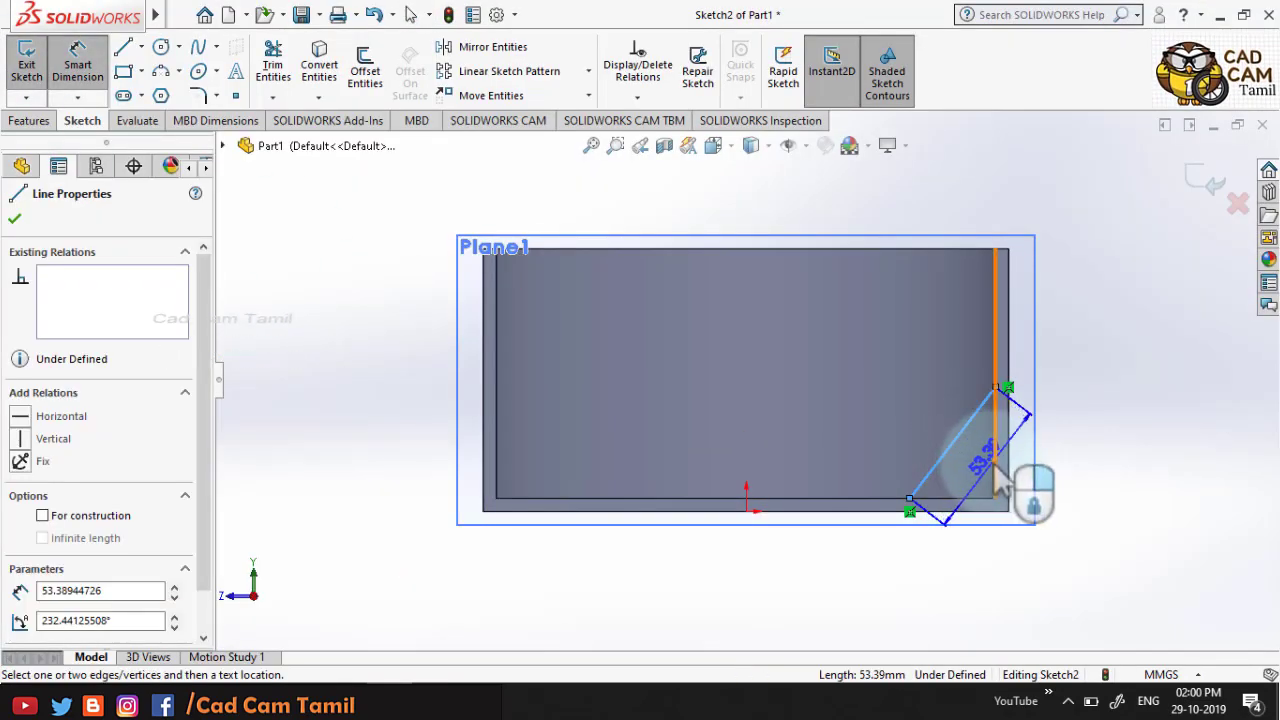
pyautogui.click(996, 476)
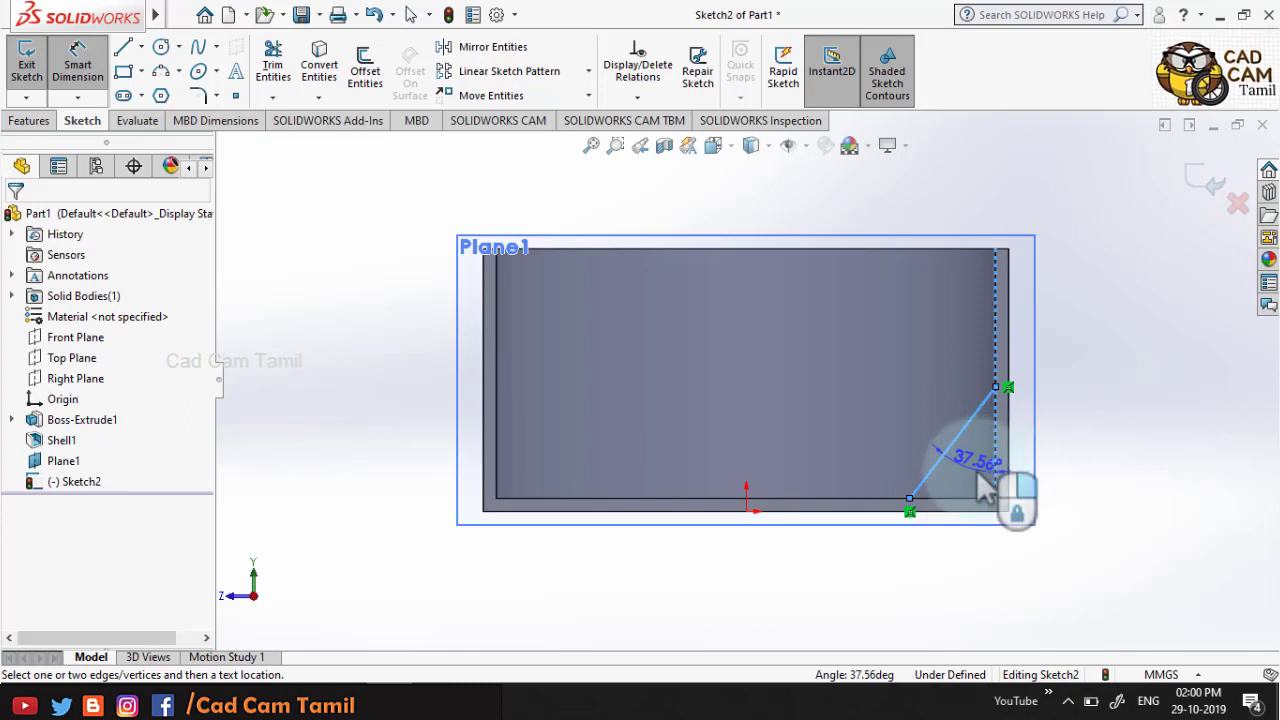
pyautogui.click(985, 488)
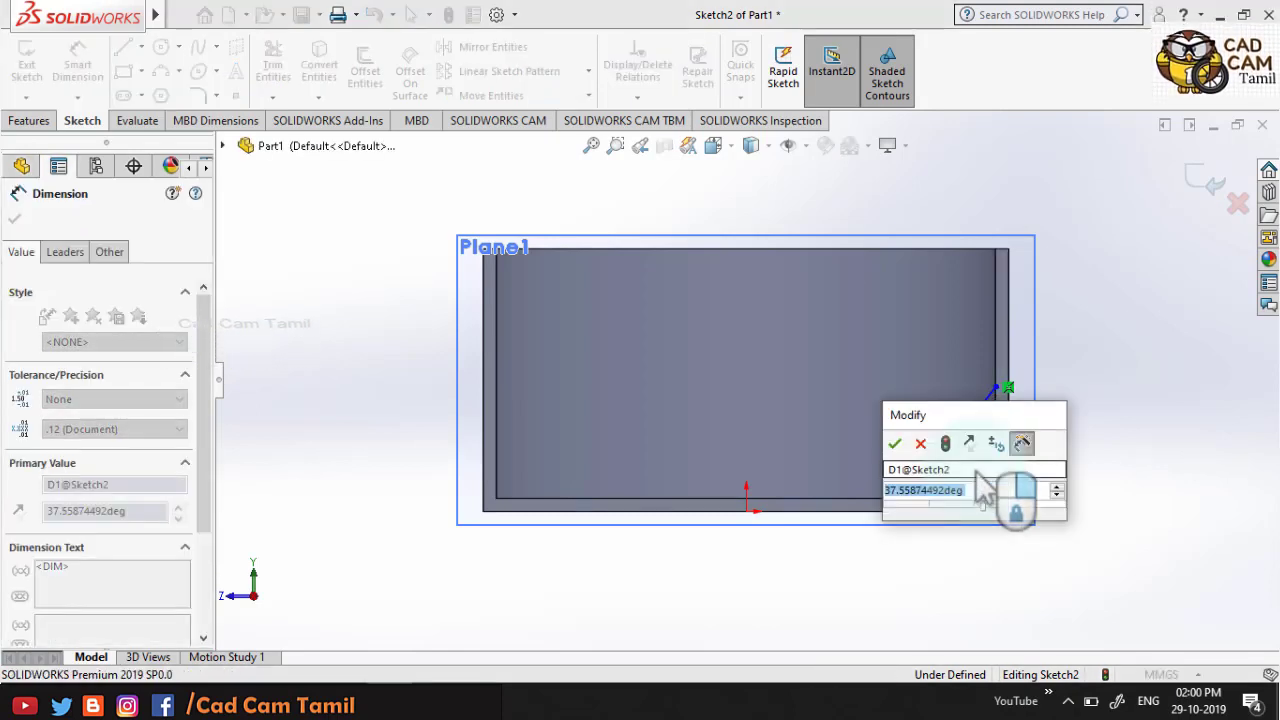
pyautogui.write('30')
pyautogui.press('Return')
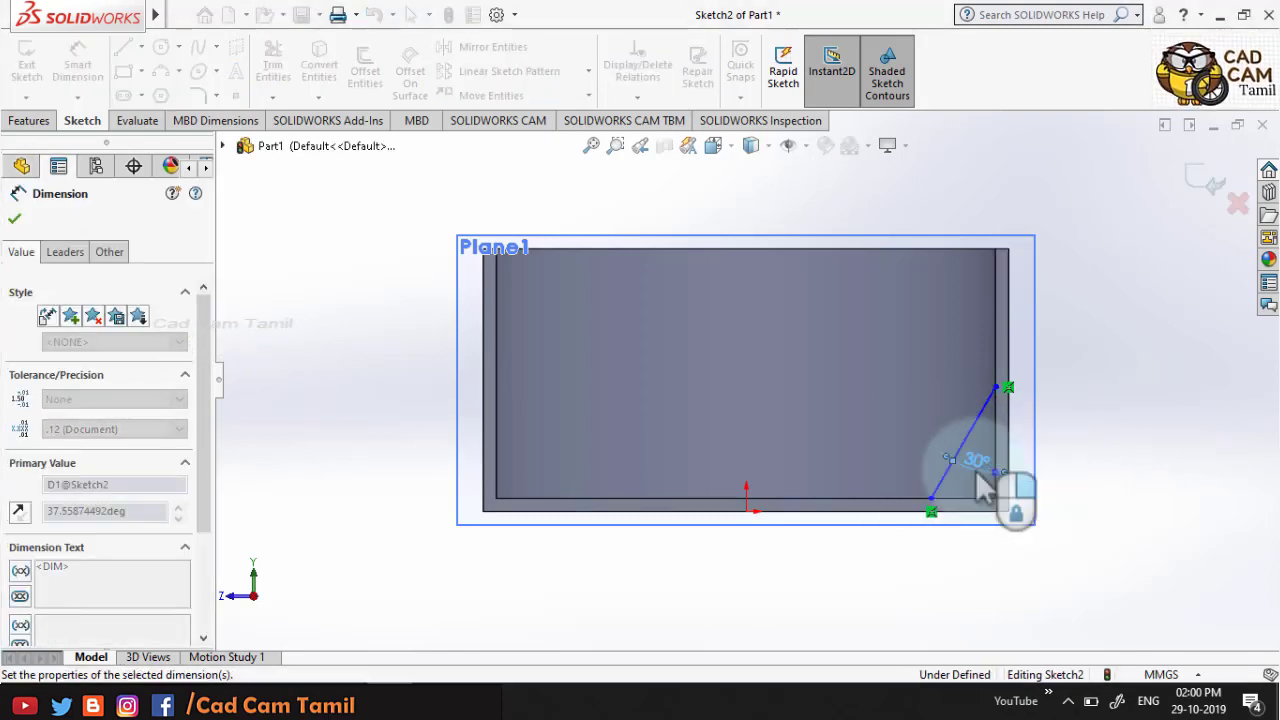
# - Set the line's lower endpoint 40 mm horizontally from the right wall and fit the view
pyautogui.scroll(-2, 977, 520)
pyautogui.scroll(-2, 965, 510)
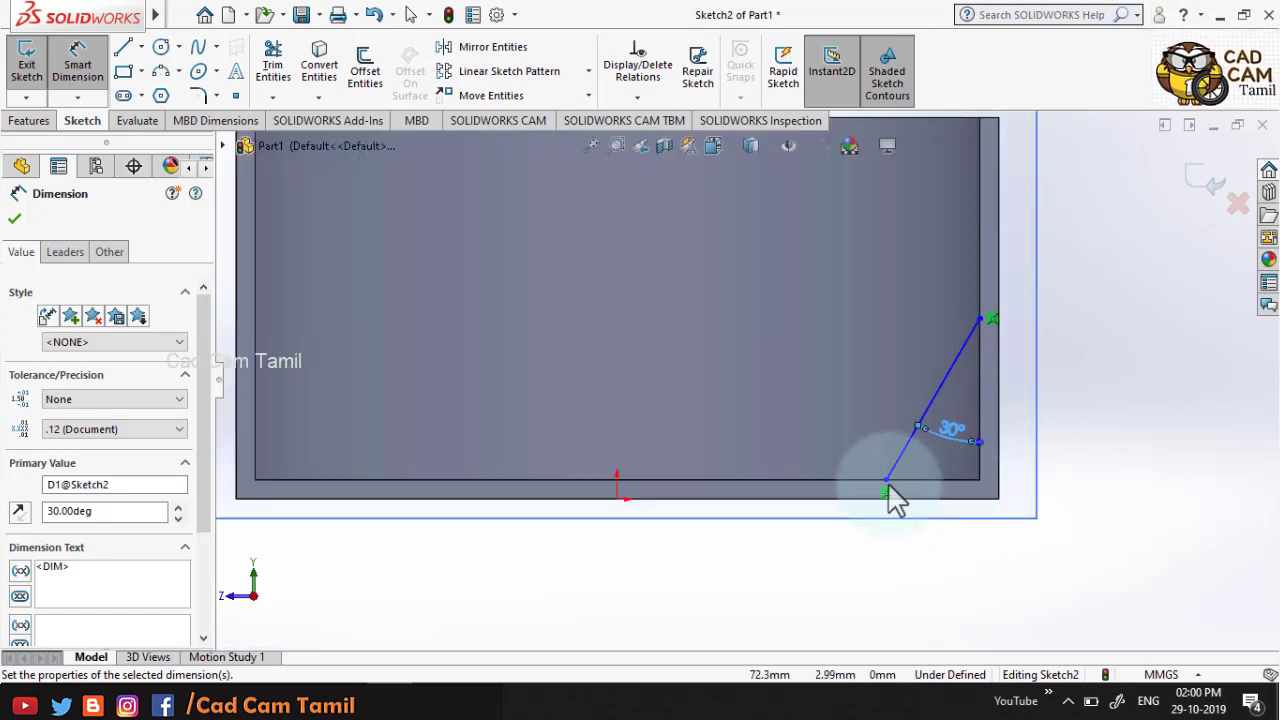
pyautogui.click(886, 485)
pyautogui.click(985, 485)
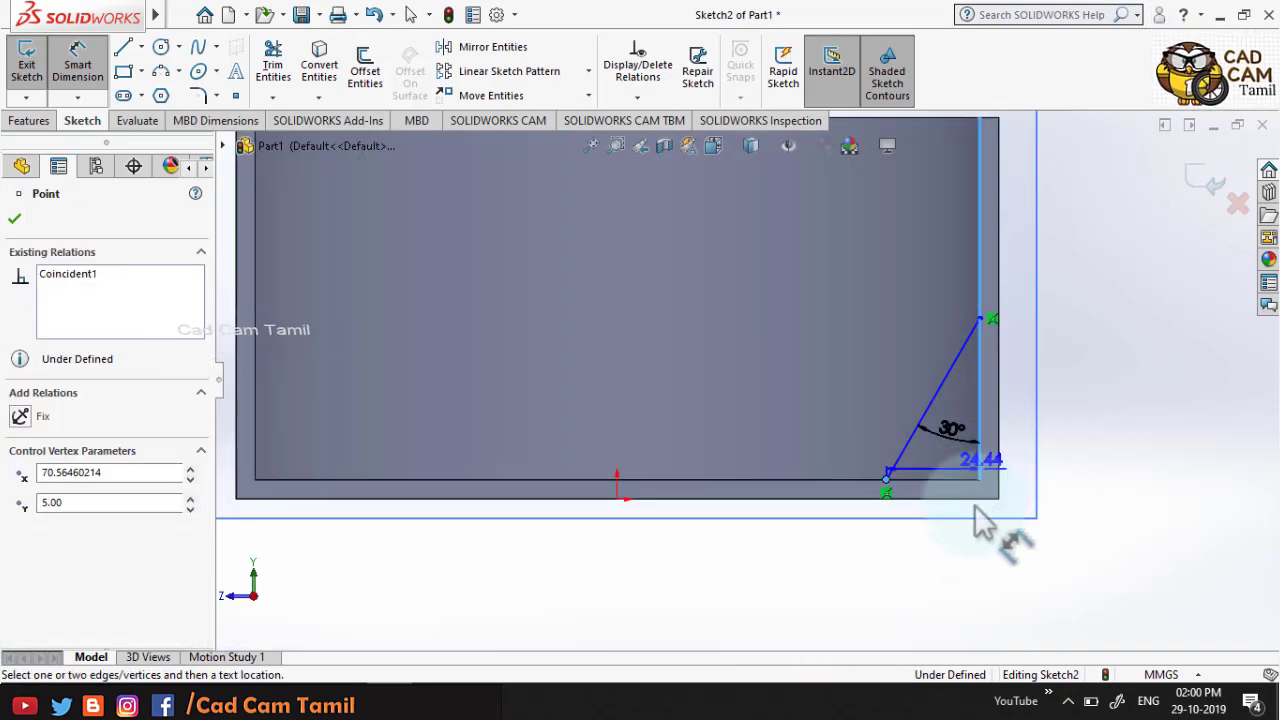
pyautogui.click(948, 570)
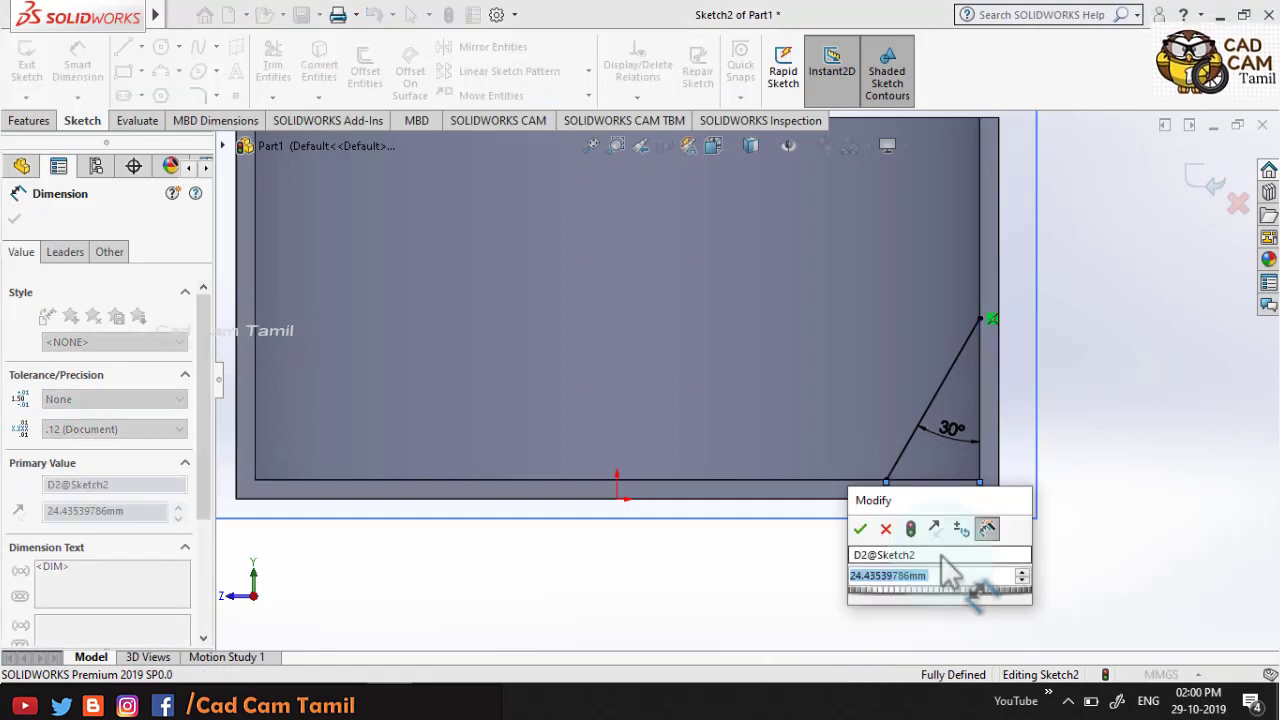
pyautogui.write('40')
pyautogui.press('Return')
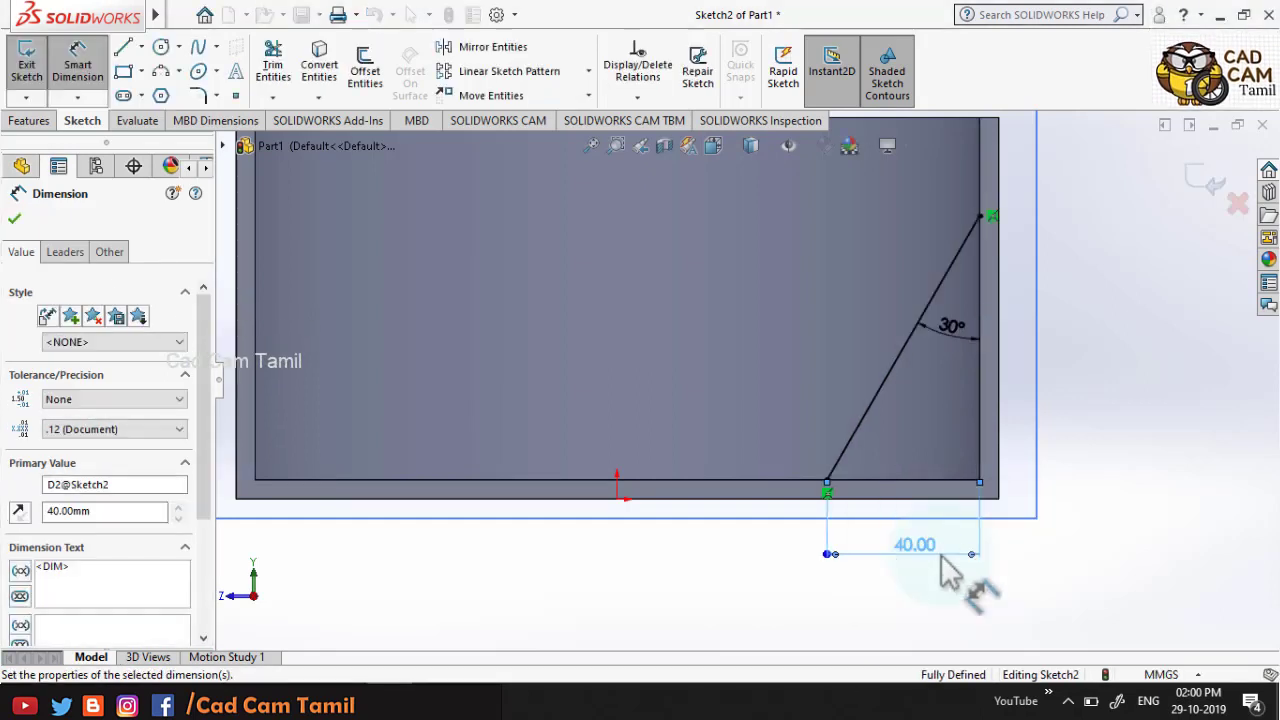
pyautogui.press('f')
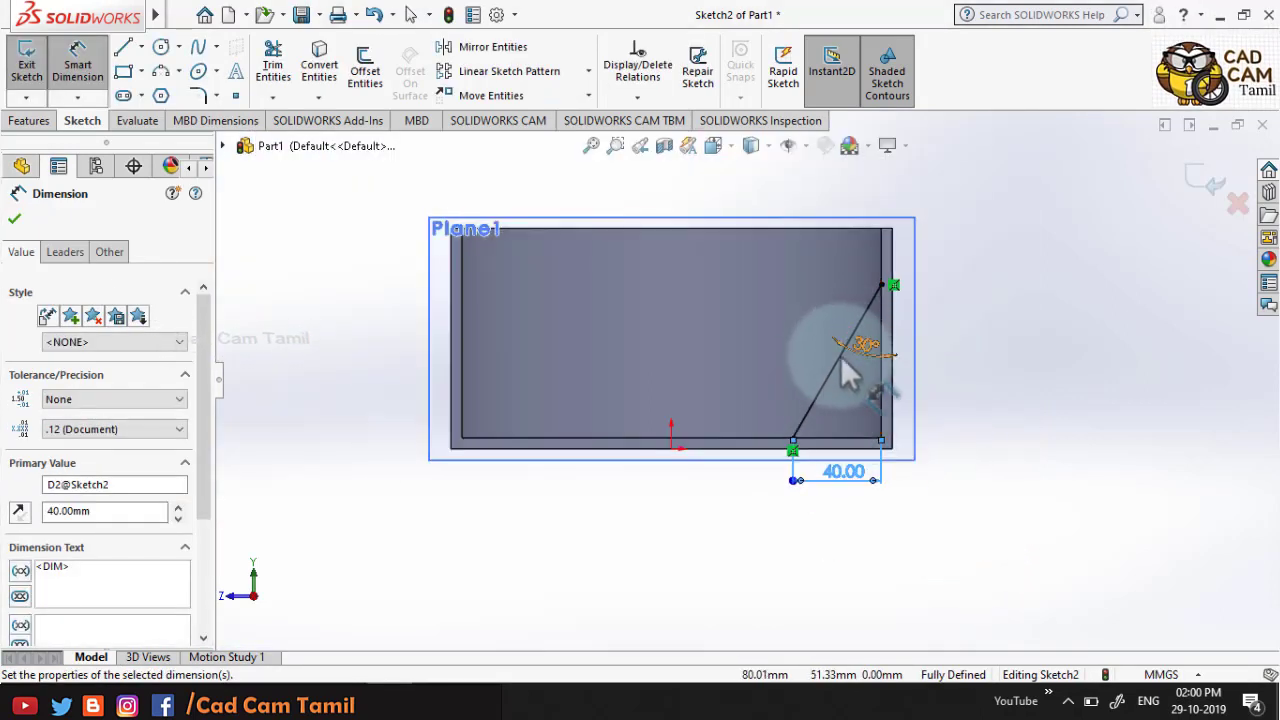
# - Exit Sketch2 and build a 10 mm thick Rib1 from the line with material side flipped
pyautogui.click(1195, 185)
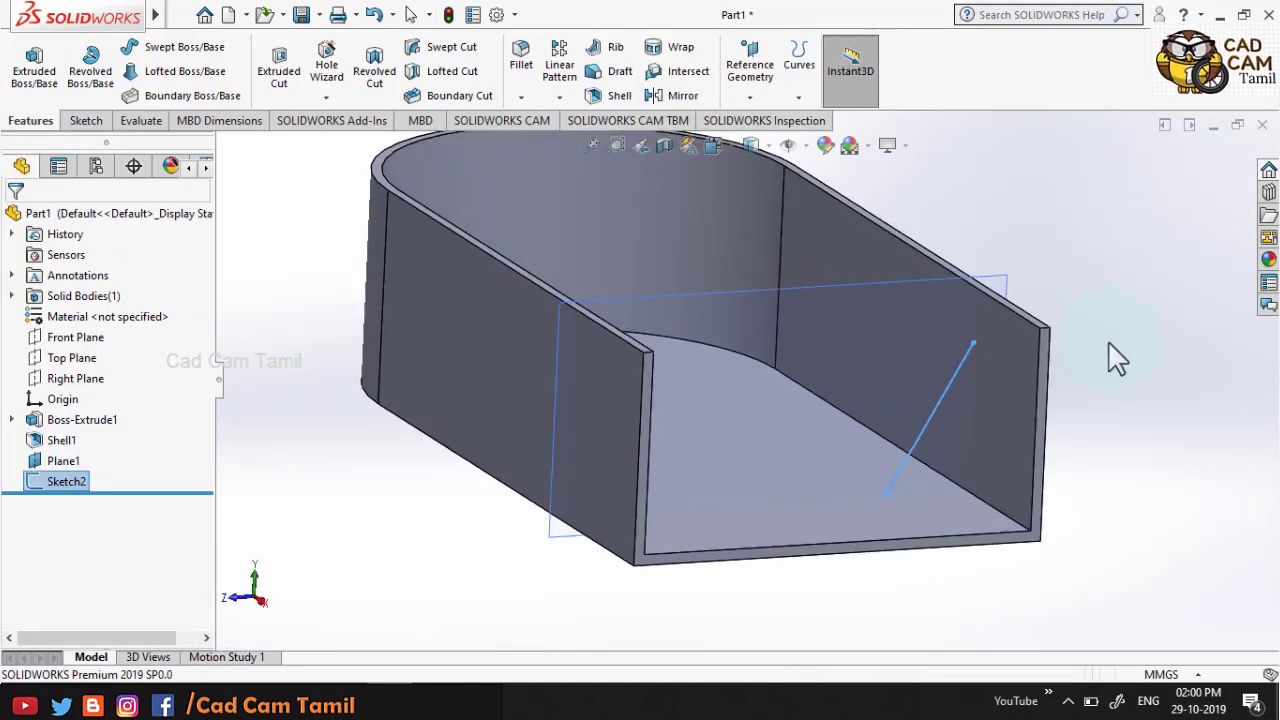
pyautogui.click(616, 50)
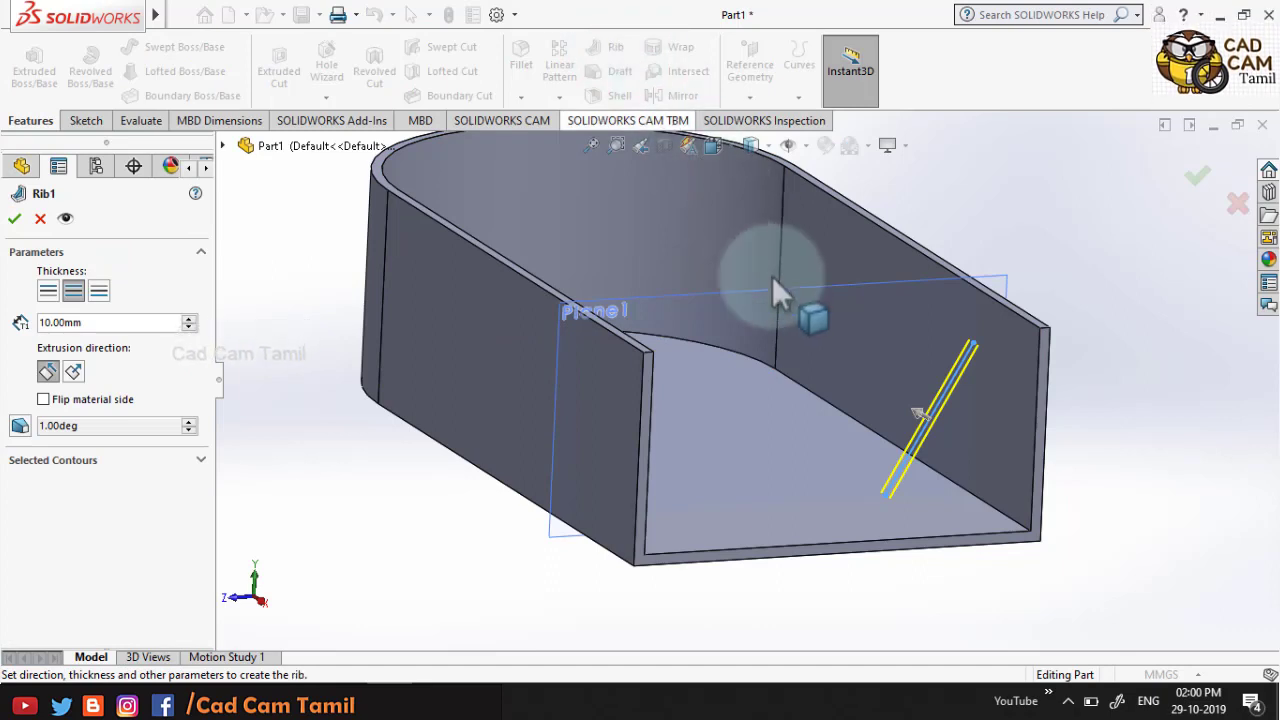
pyautogui.click(916, 416)
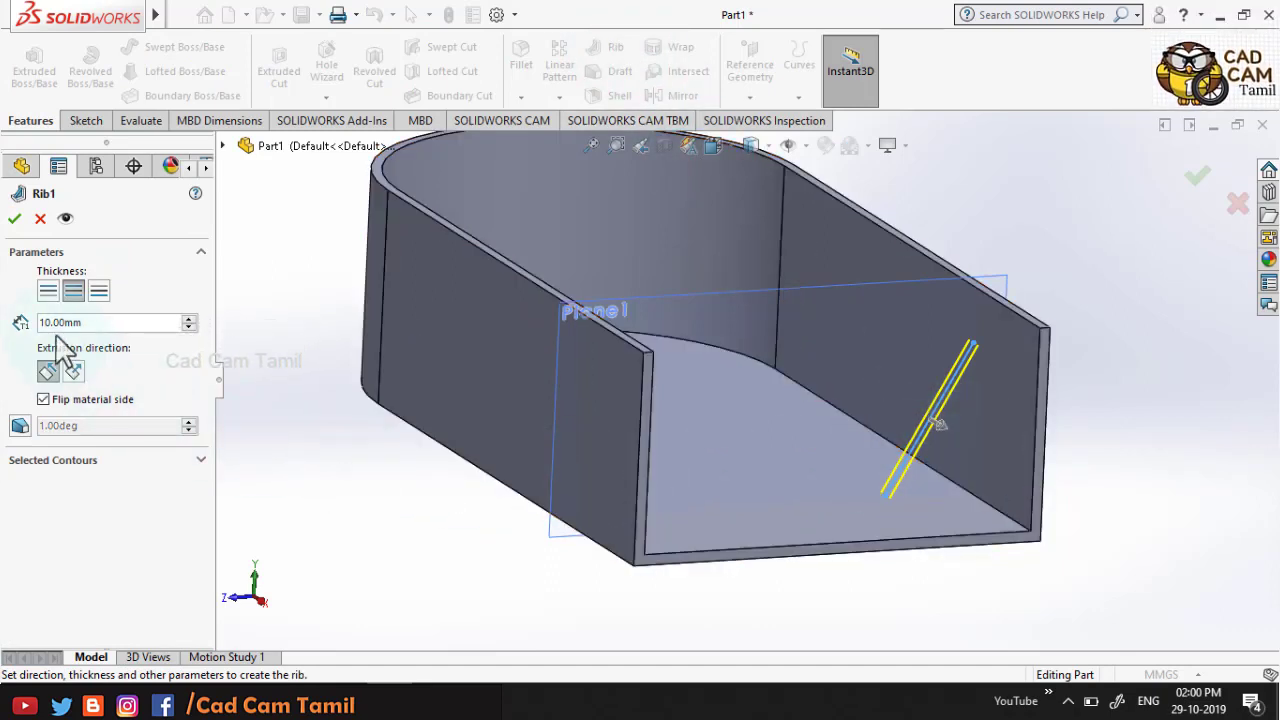
pyautogui.click(13, 219)
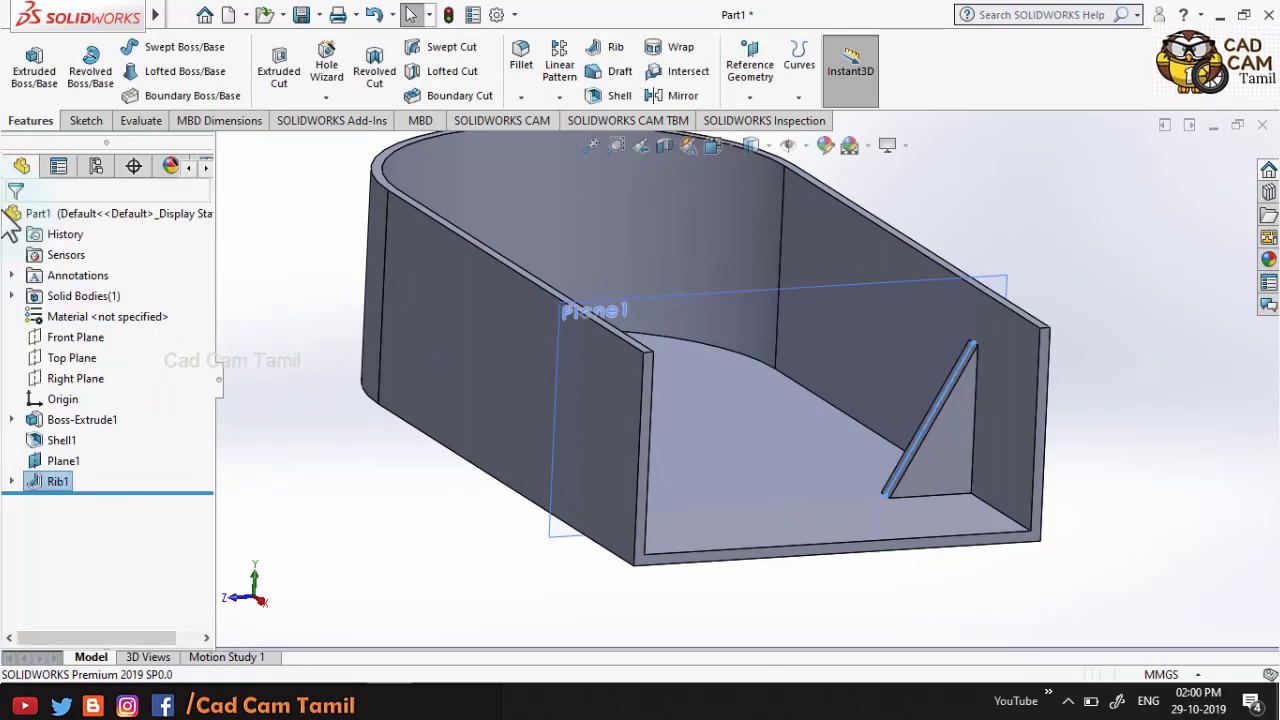
pyautogui.scroll(-2, 963, 386)
pyautogui.scroll(-3, 963, 386)
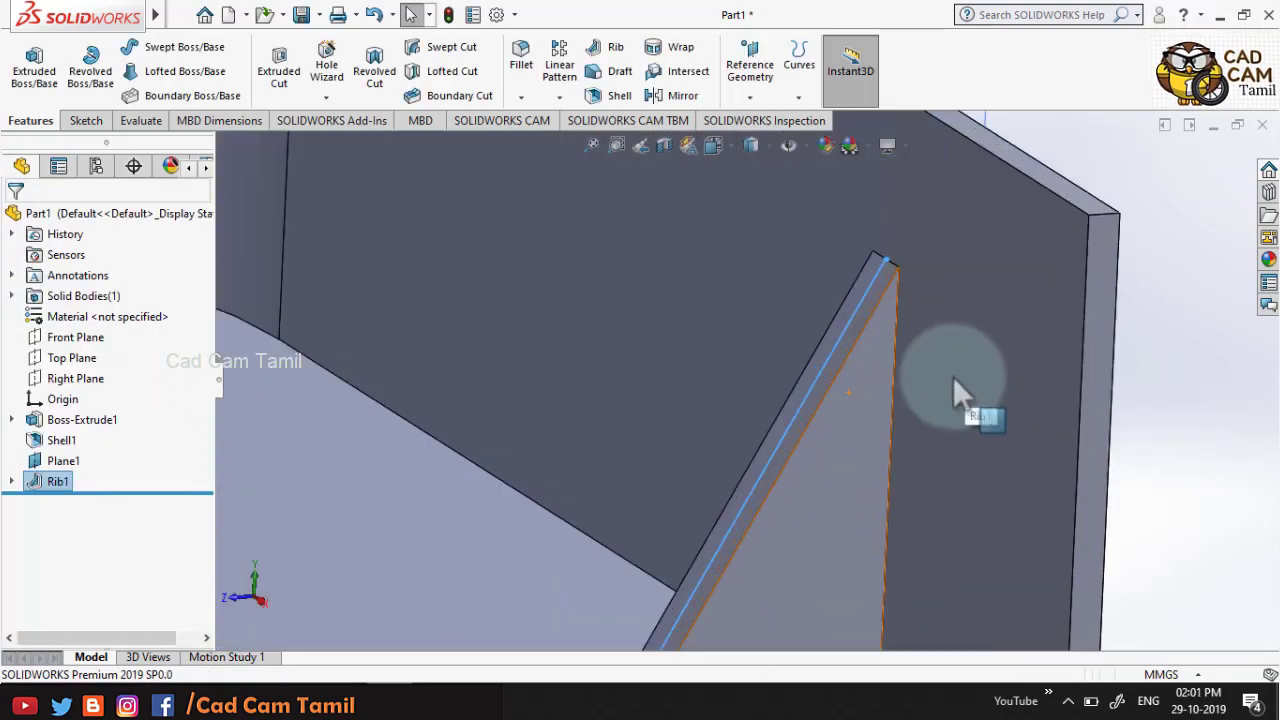
pyautogui.scroll(-2, 845, 342)
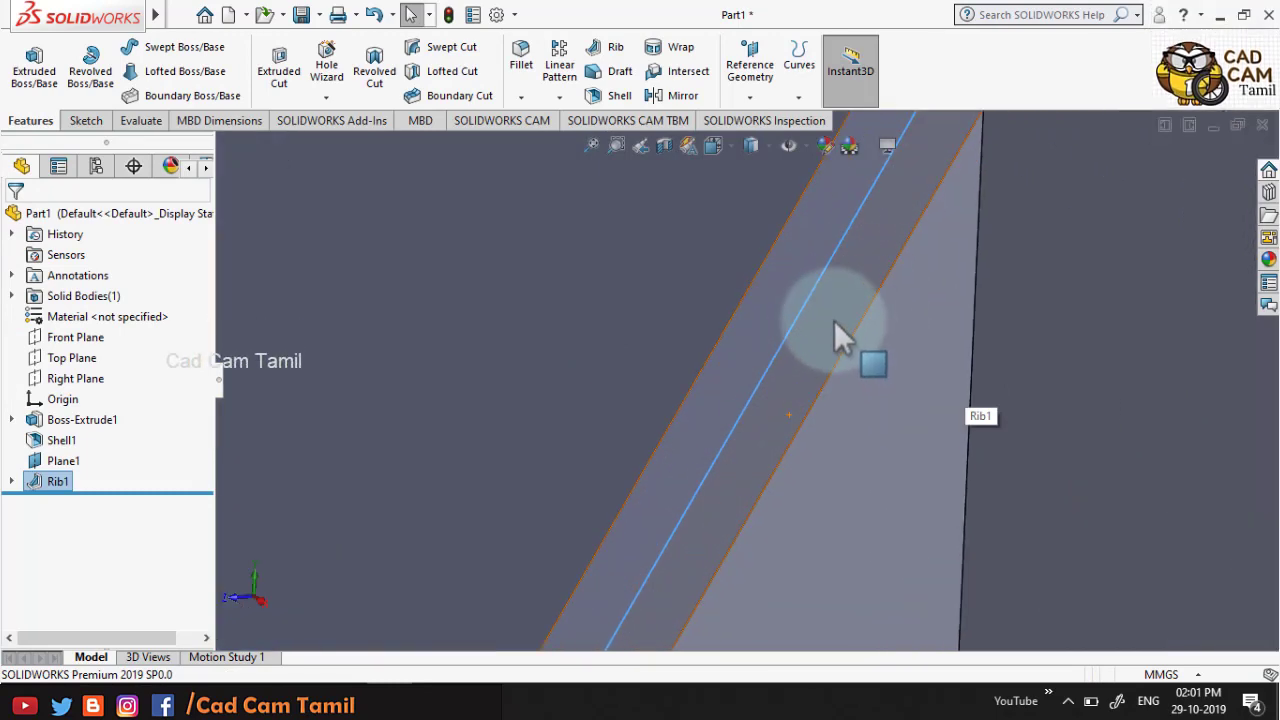
pyautogui.scroll(2, 900, 335)
pyautogui.scroll(2, 931, 343)
pyautogui.scroll(2, 813, 359)
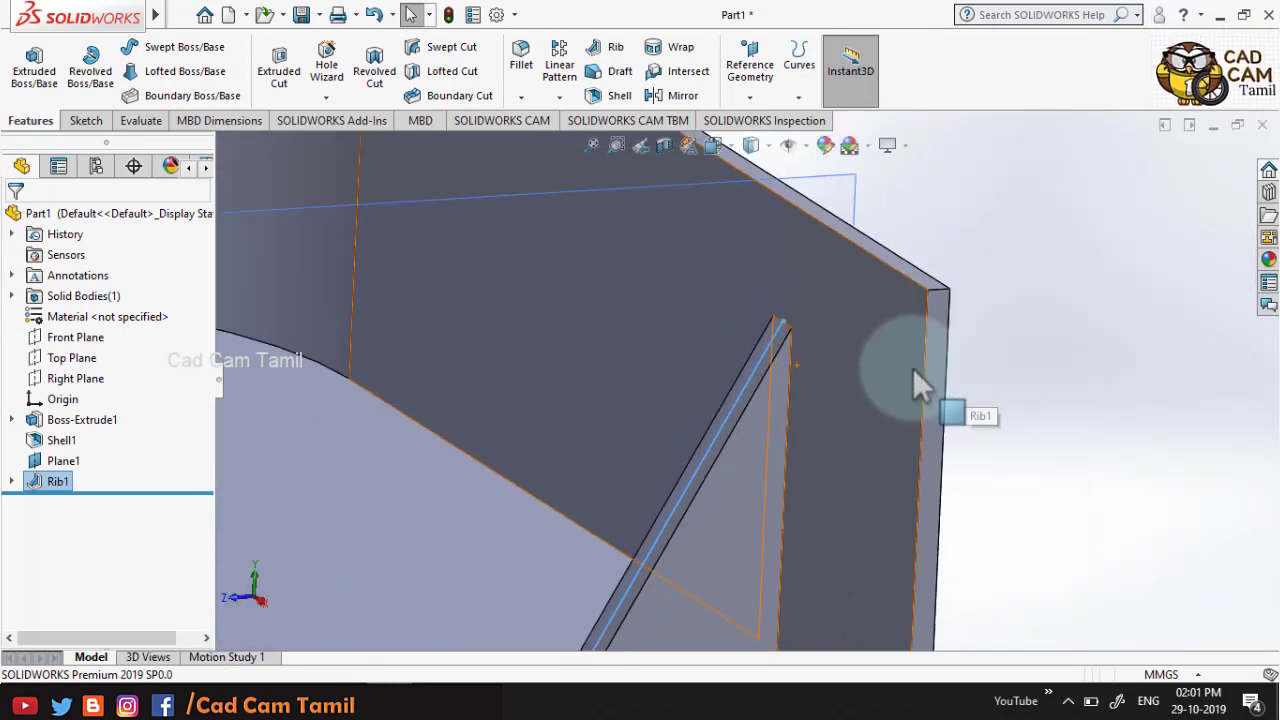
pyautogui.scroll(2, 913, 368)
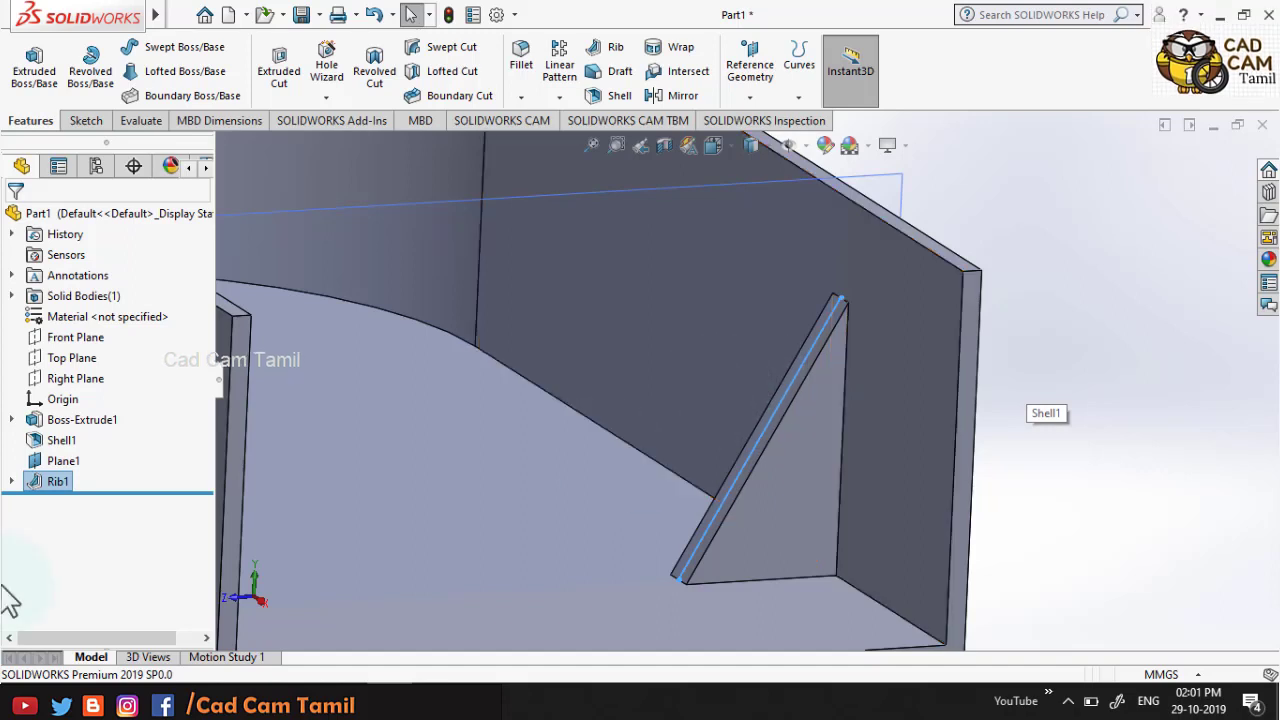
# - Edit Rib1 so its 10 mm thickness is one-sided, flipped to the other side of the sketch line
pyautogui.rightClick(40, 482)
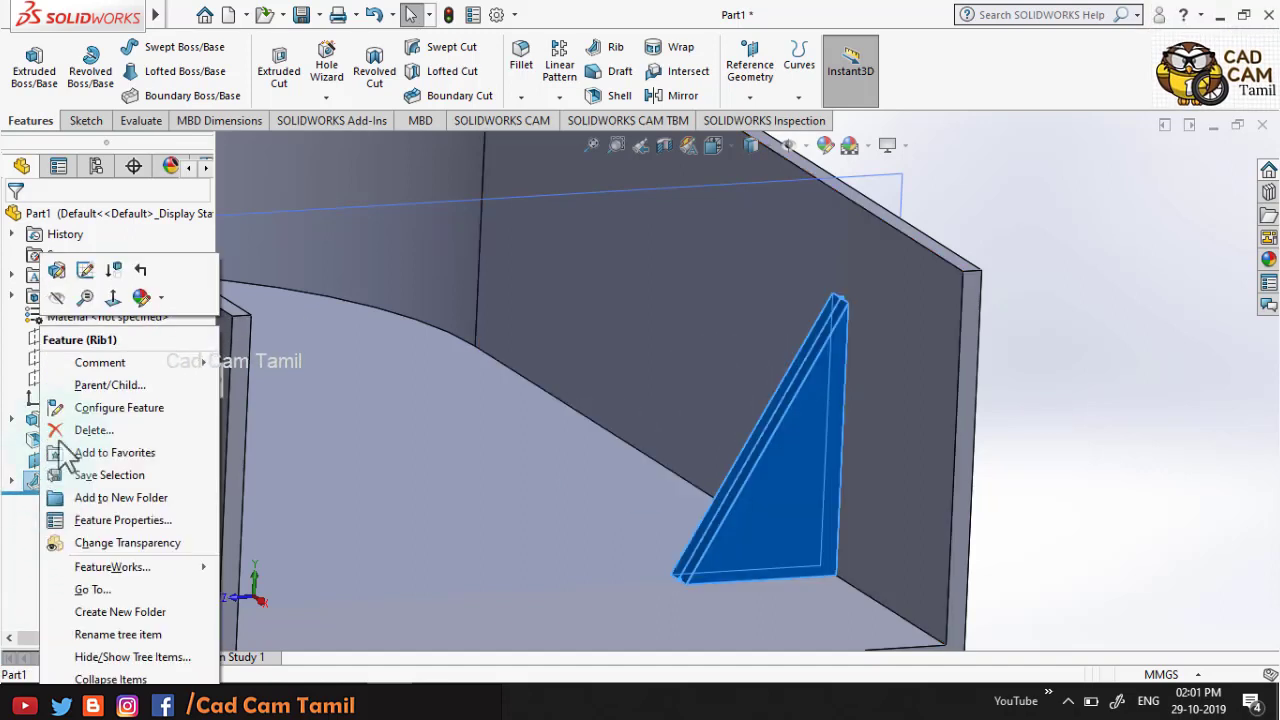
pyautogui.click(57, 276)
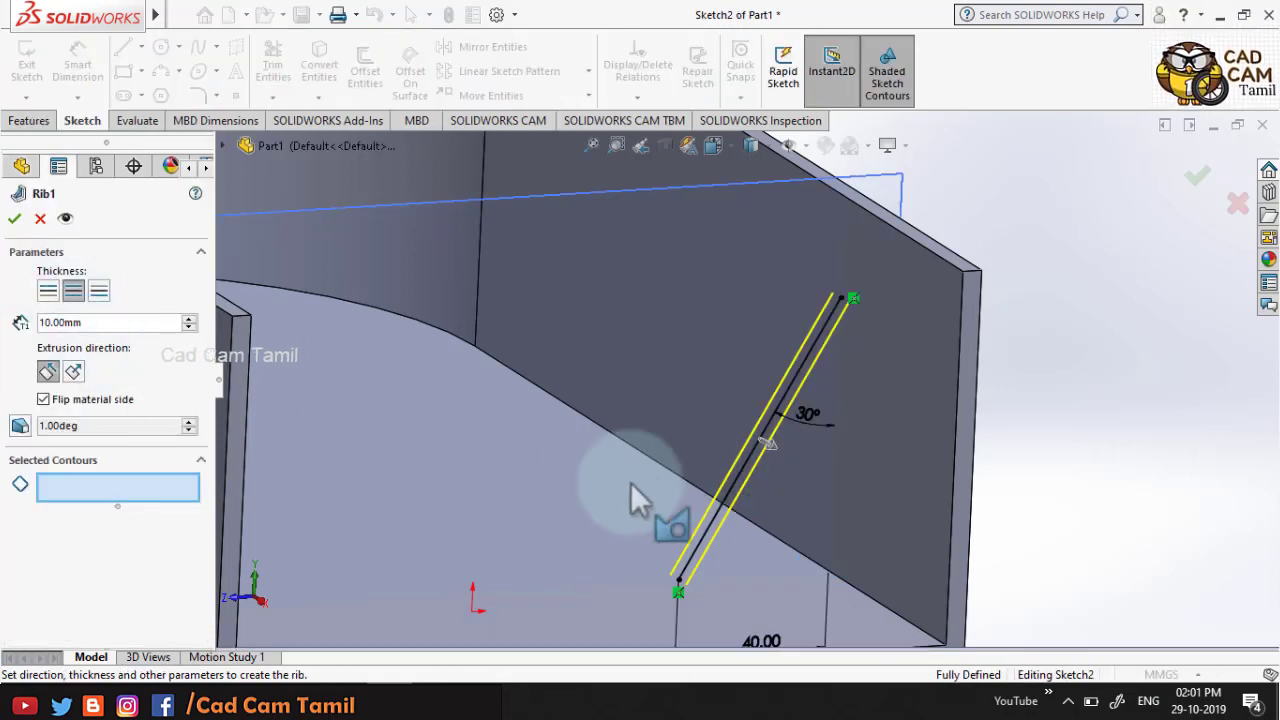
pyautogui.click(50, 296)
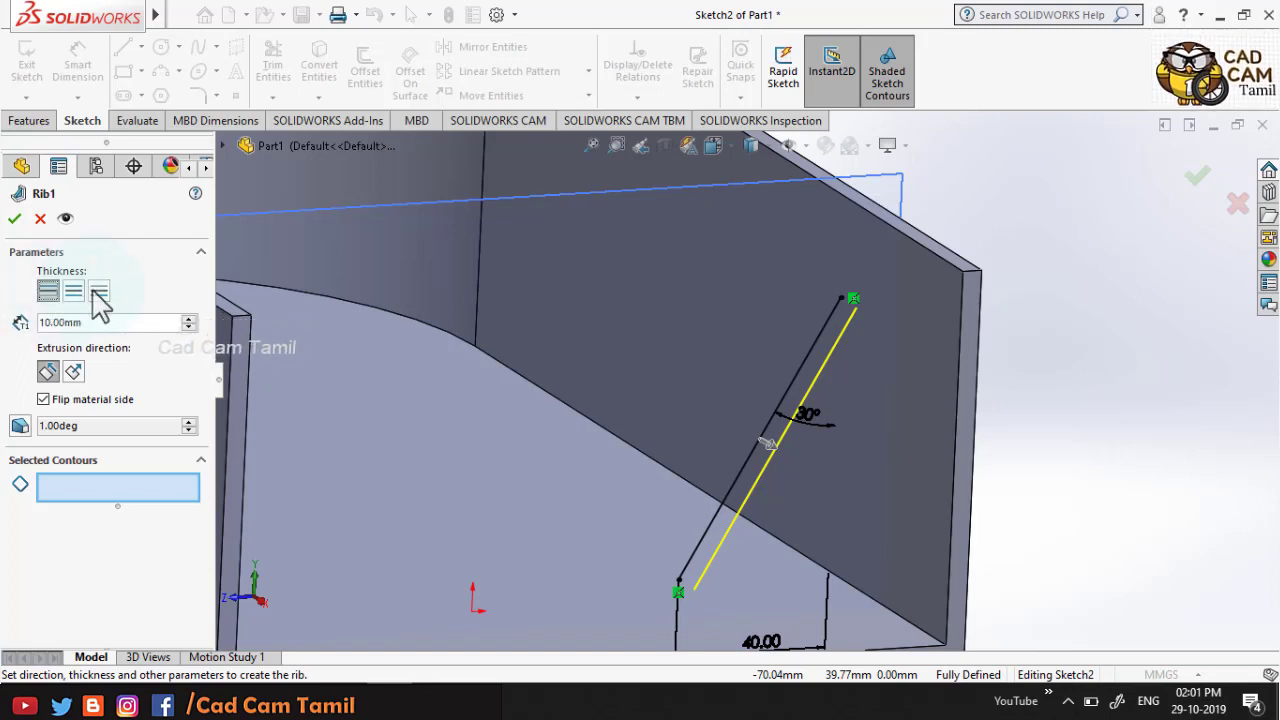
pyautogui.click(97, 296)
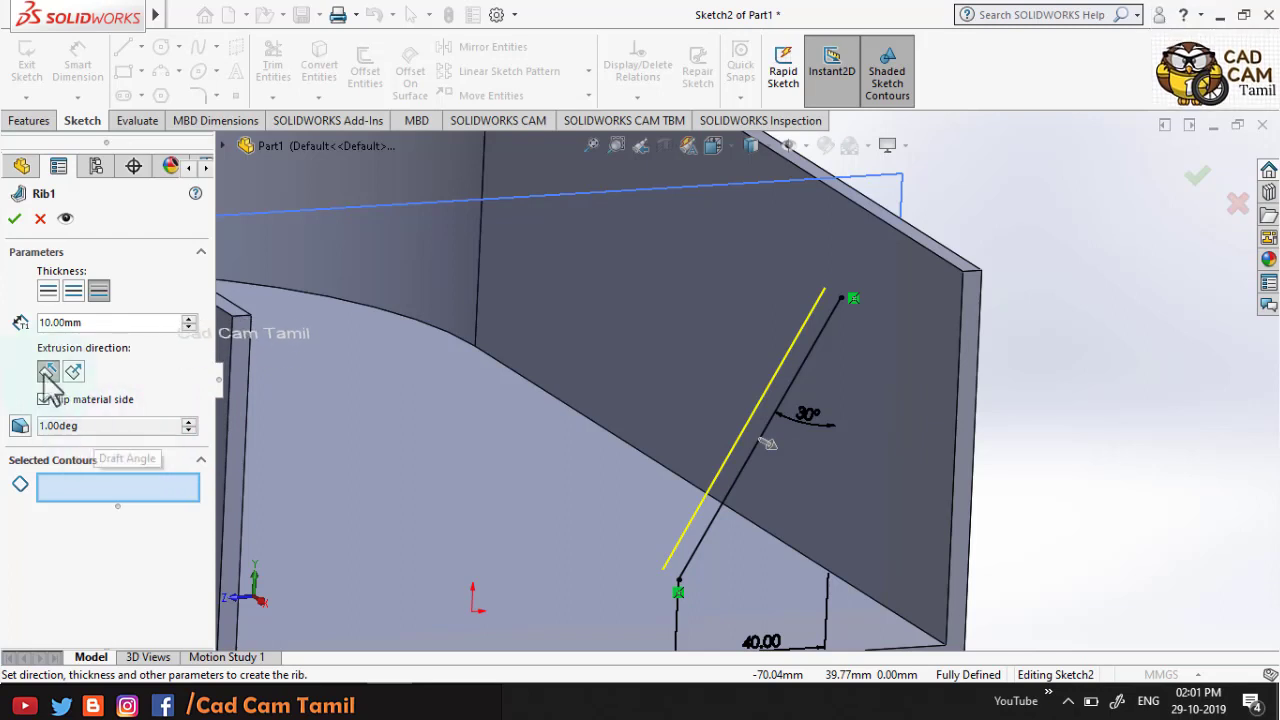
pyautogui.click(14, 220)
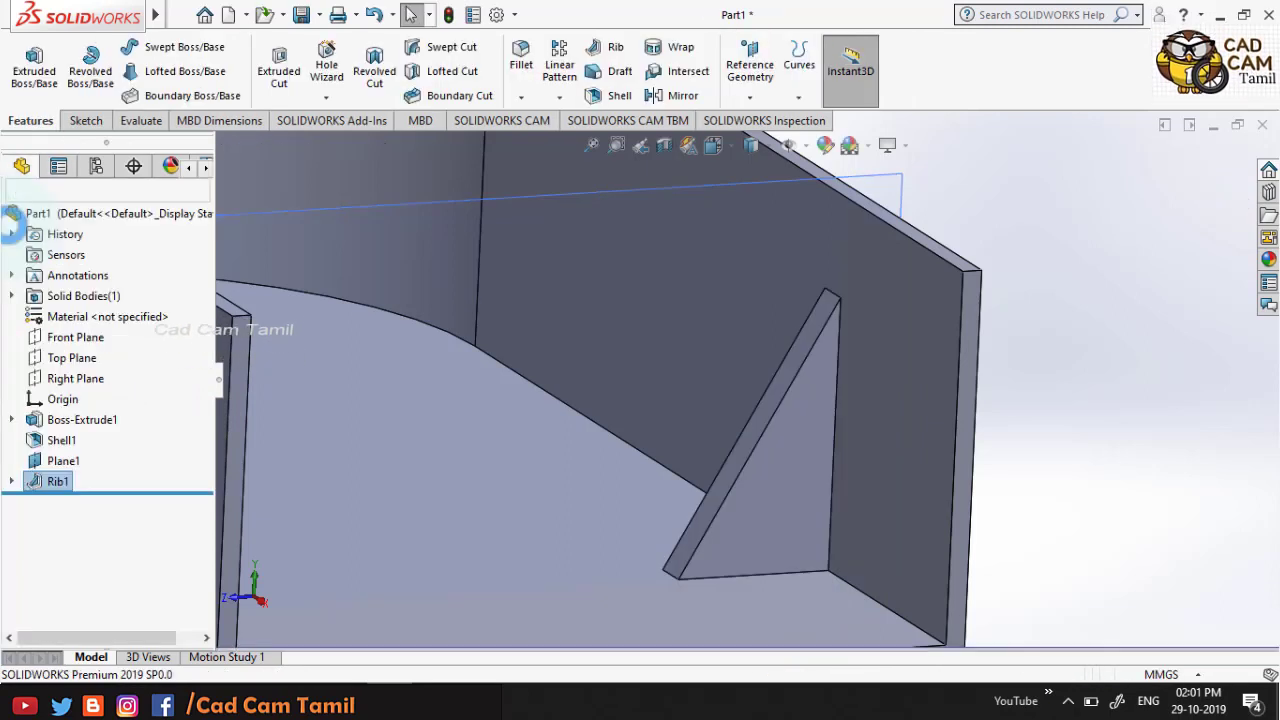
# - Select the single rib on the model and launch Linear Pattern
pyautogui.scroll(5, 1100, 360)
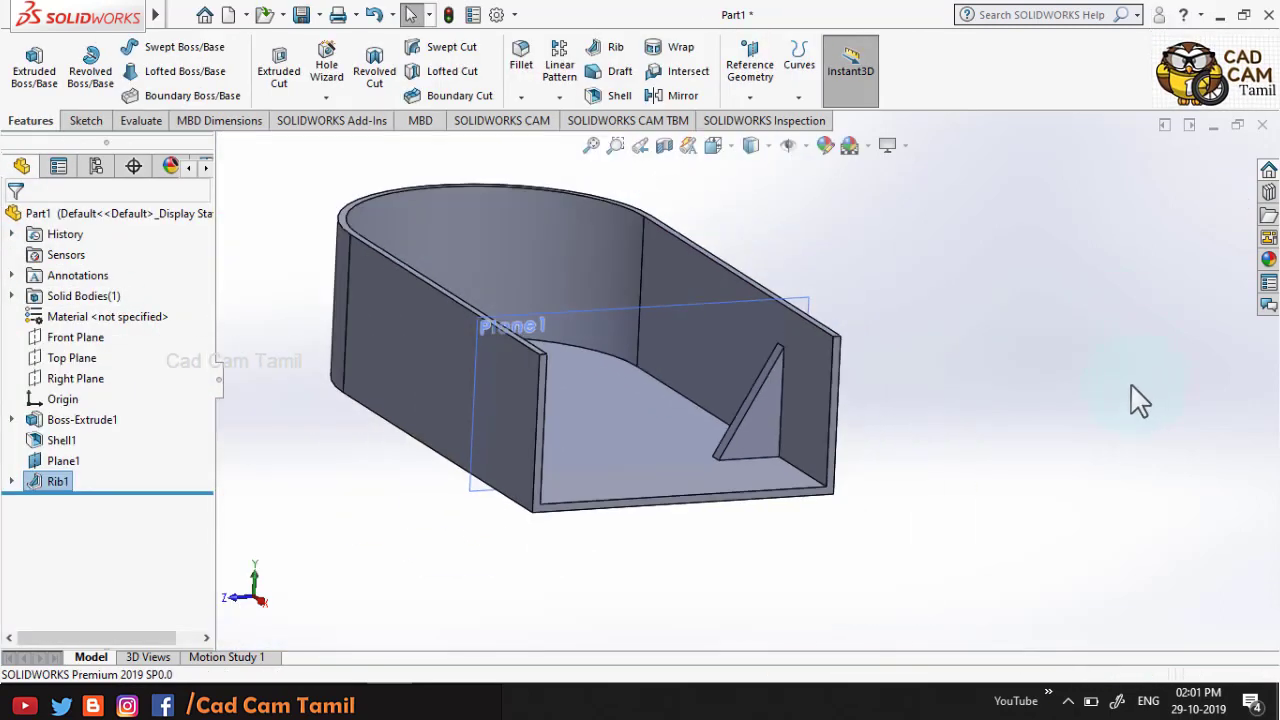
pyautogui.moveTo(994, 420)
pyautogui.mouseDown(button='middle')
pyautogui.moveTo(996, 440)
pyautogui.moveTo(929, 443)
pyautogui.mouseUp(button='middle')
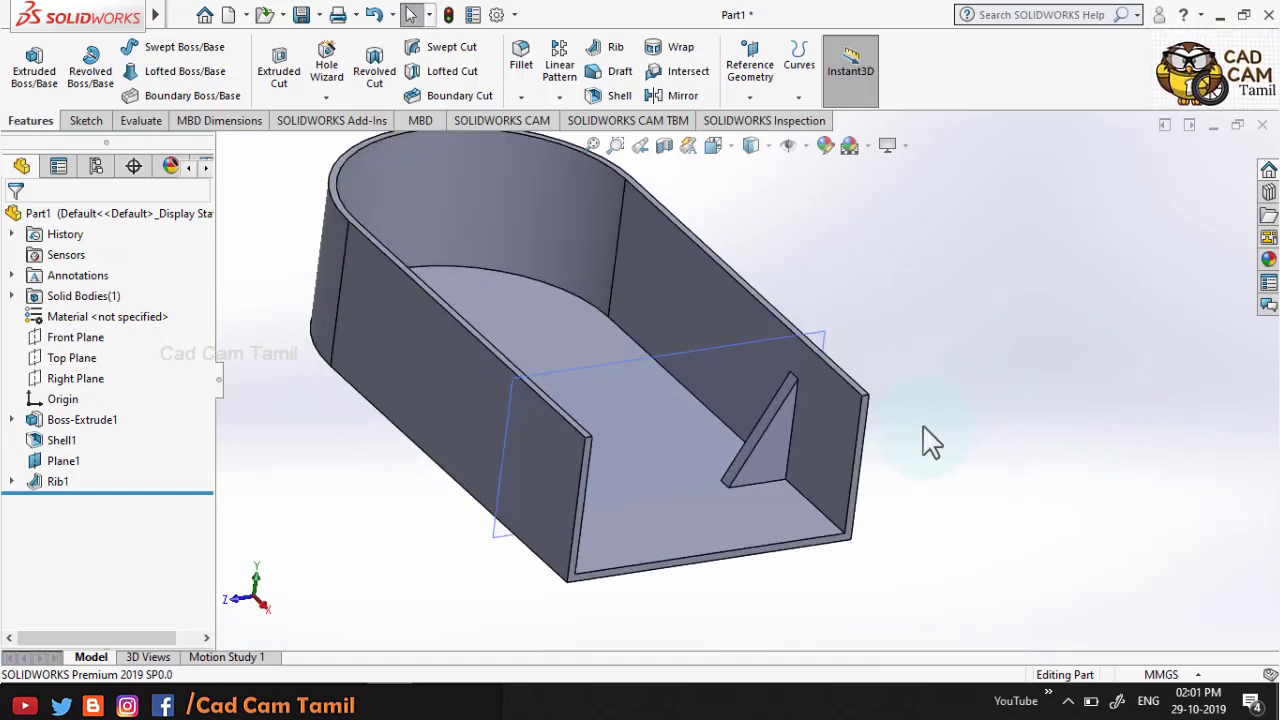
pyautogui.click(757, 455)
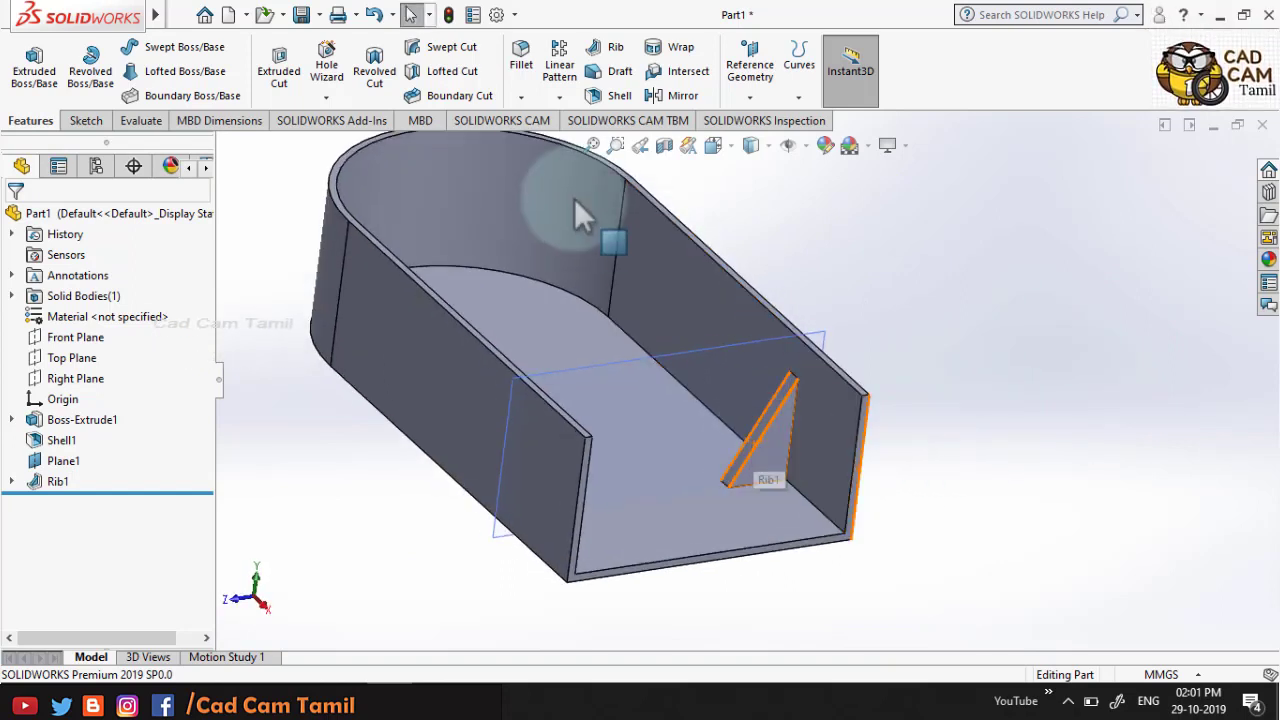
pyautogui.click(559, 64)
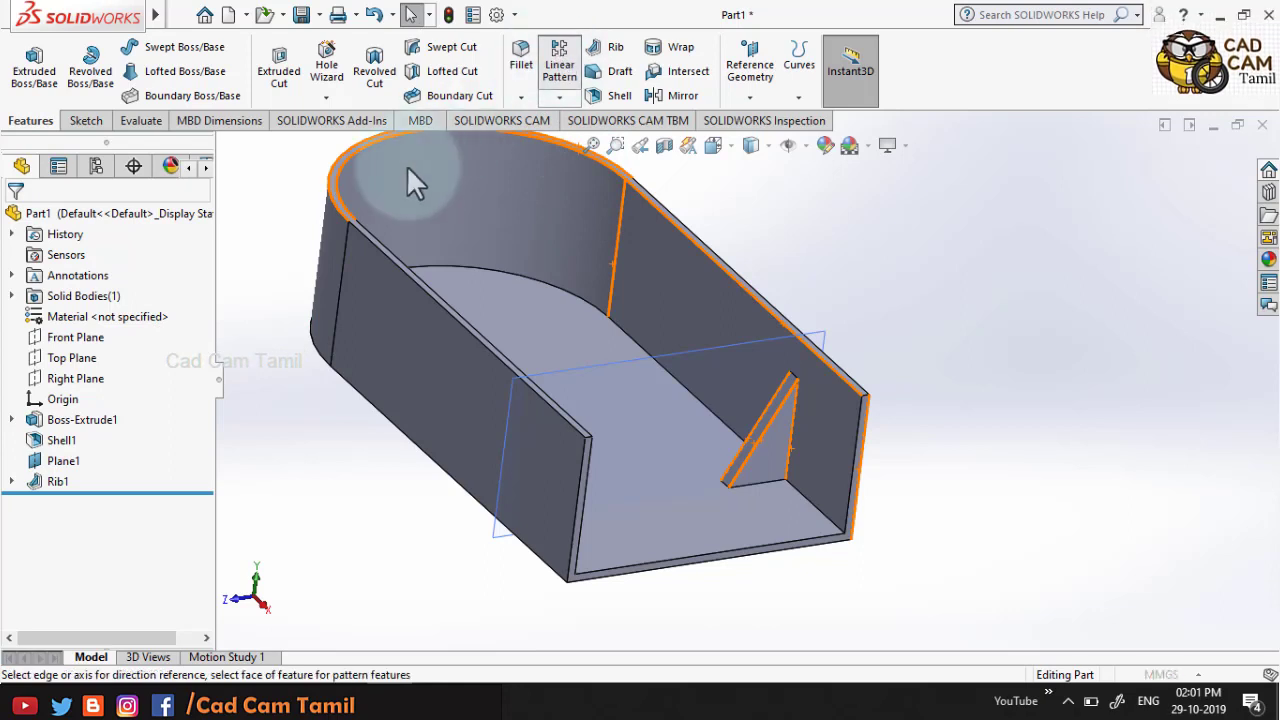
# - Use the inner wall edge as Direction 1 and choose Rib1 as the feature to pattern
pyautogui.click(707, 408)
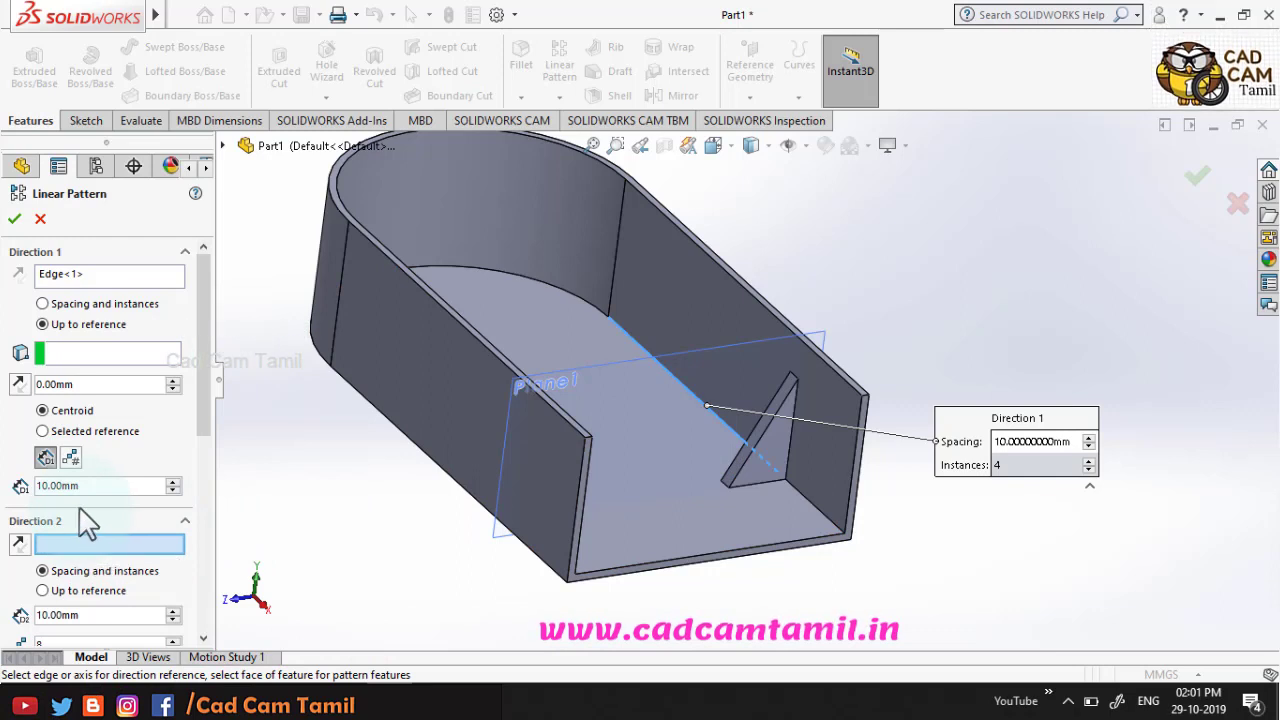
pyautogui.scroll(-3, 88, 521)
pyautogui.click(97, 537)
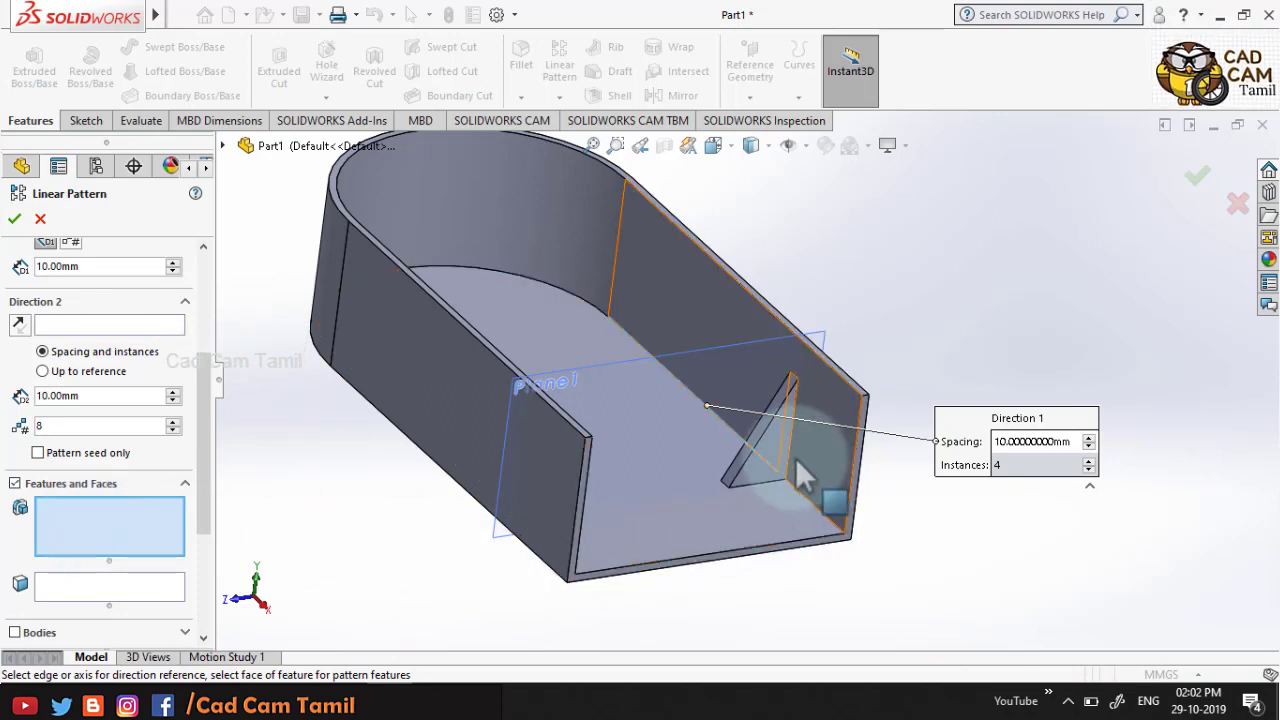
pyautogui.click(223, 146)
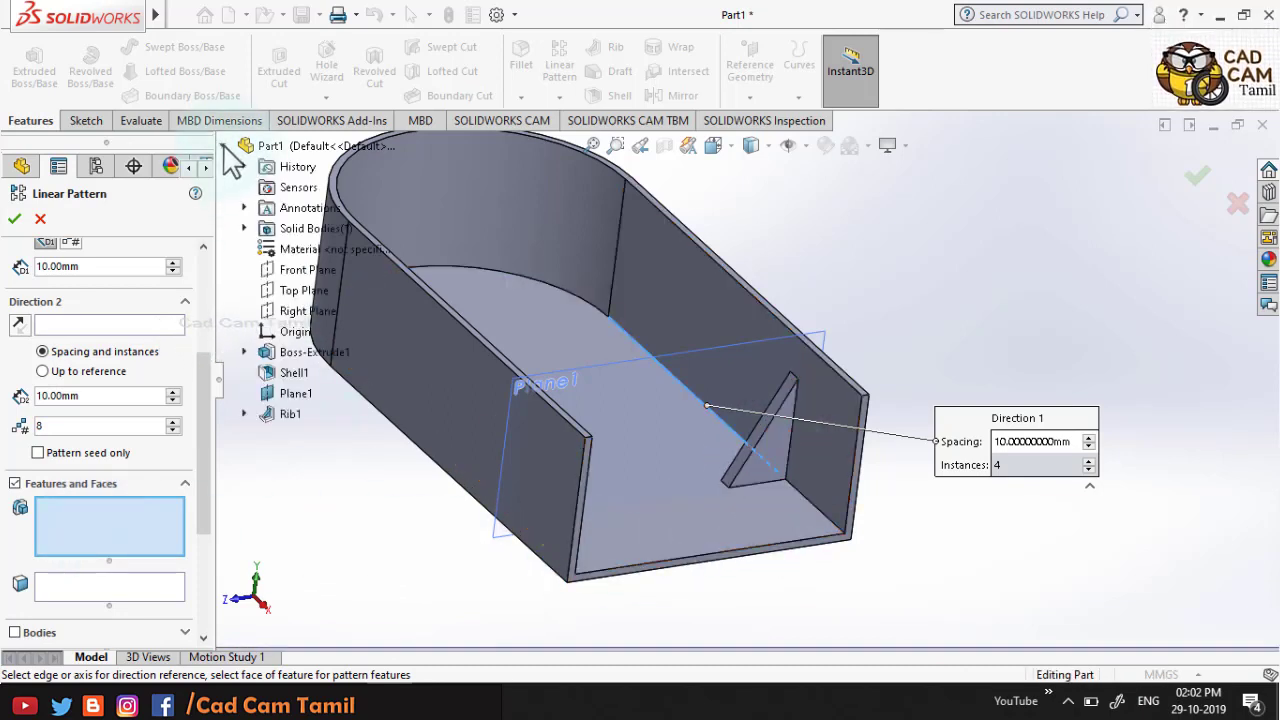
pyautogui.click(284, 416)
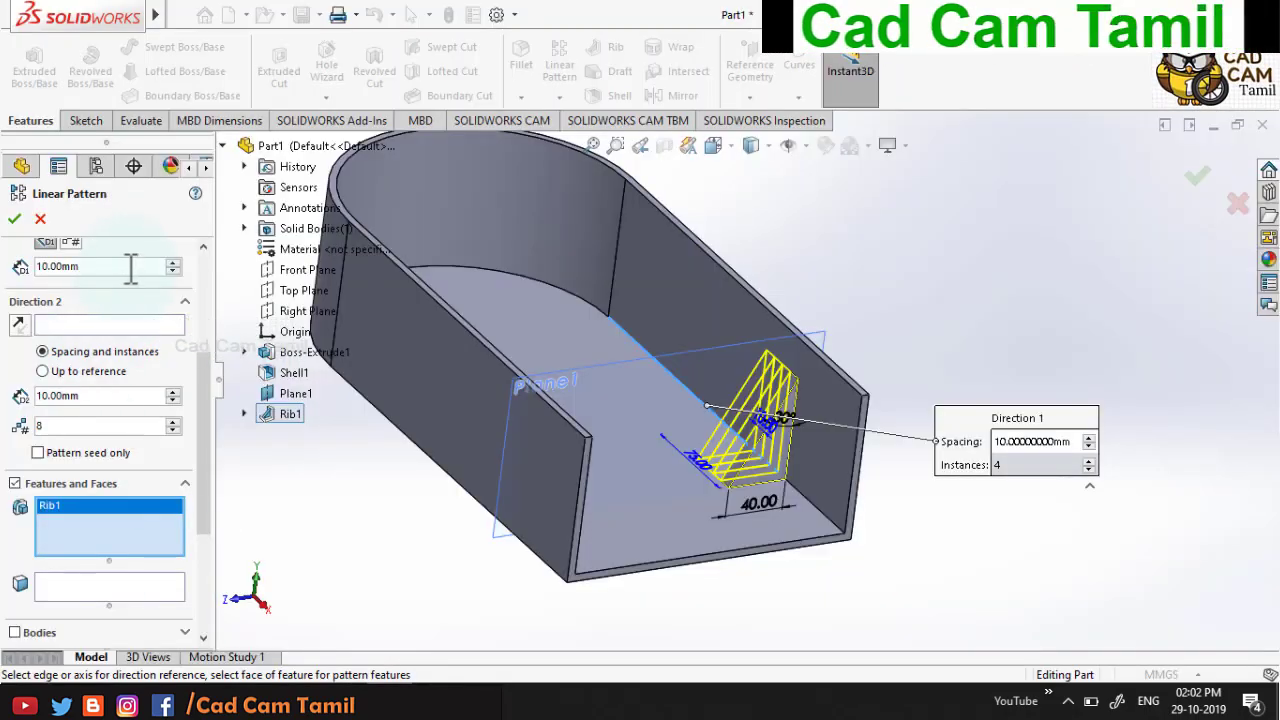
# - Set 75 mm spacing with 3 instances and accept the rib pattern
pyautogui.doubleClick(130, 266)
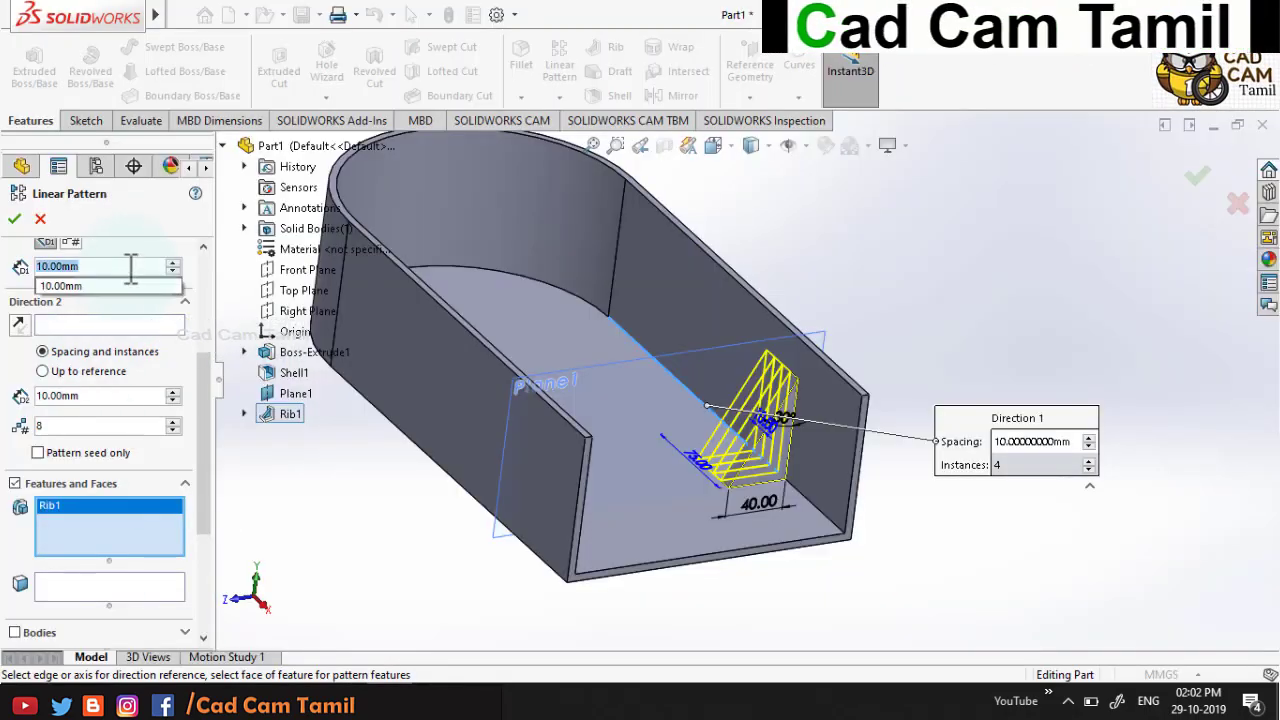
pyautogui.write('75')
pyautogui.press('Return')
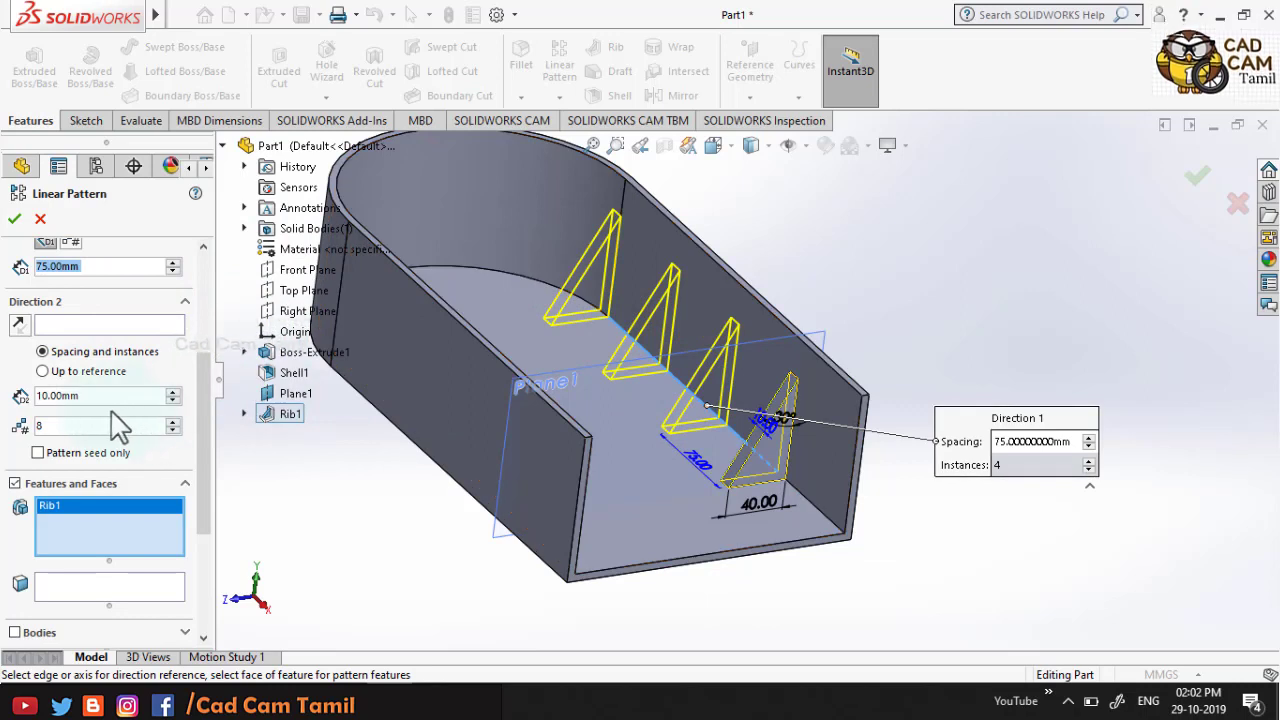
pyautogui.scroll(3, 110, 310)
pyautogui.scroll(2, 110, 310)
pyautogui.click(42, 303)
pyautogui.write('3')
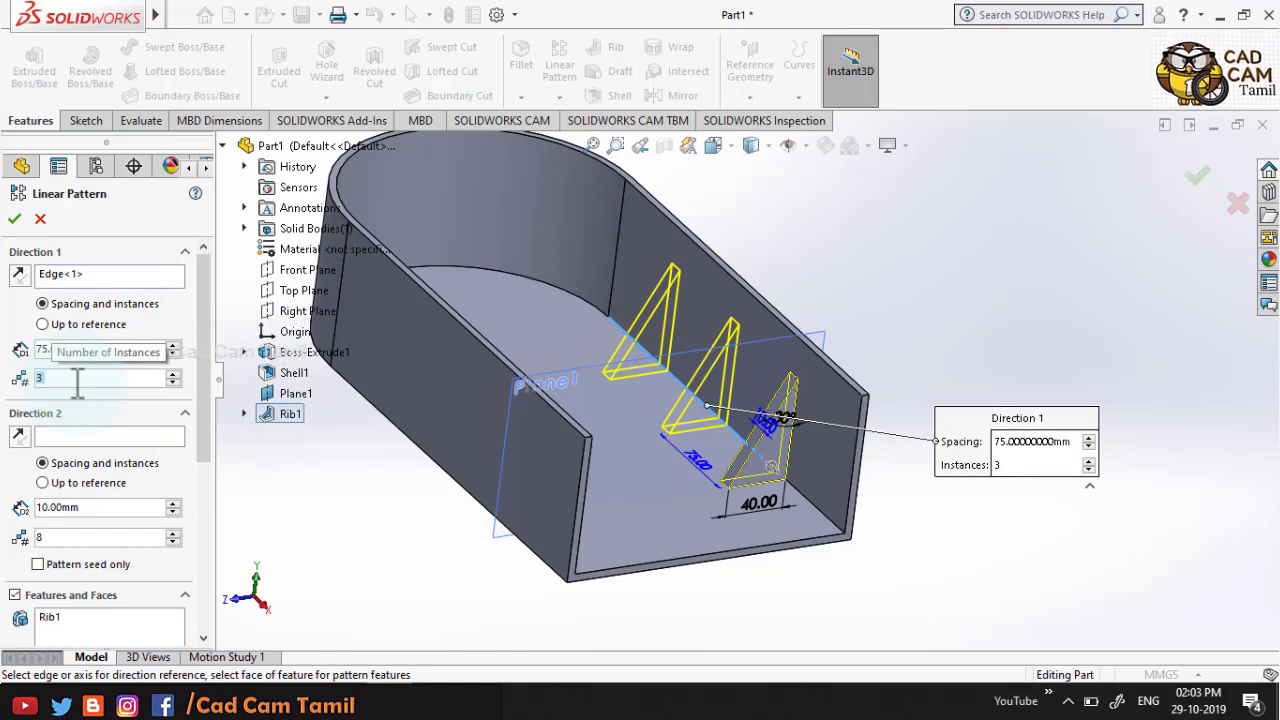
pyautogui.click(14, 218)
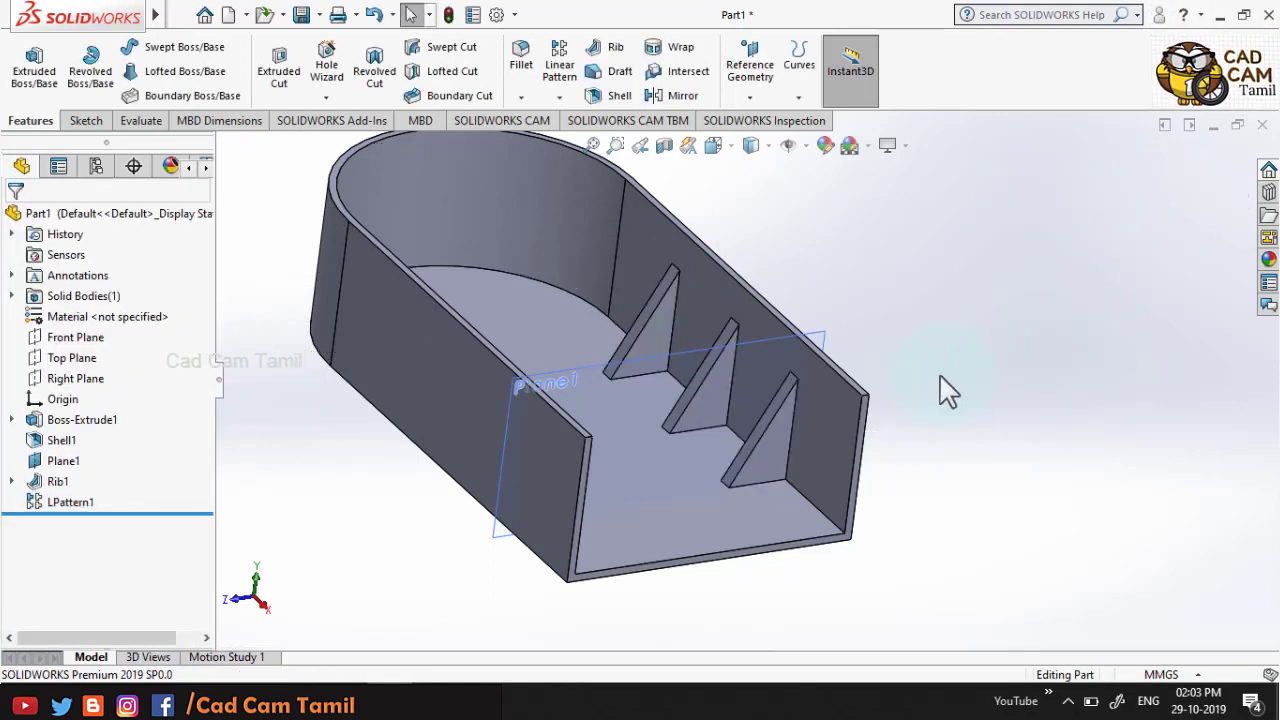
# - Orbit the box so the bare wall opposite the ribs faces the viewer
pyautogui.moveTo(943, 391); pyautogui.dragTo(914, 429, button='middle')
pyautogui.click(762, 395)
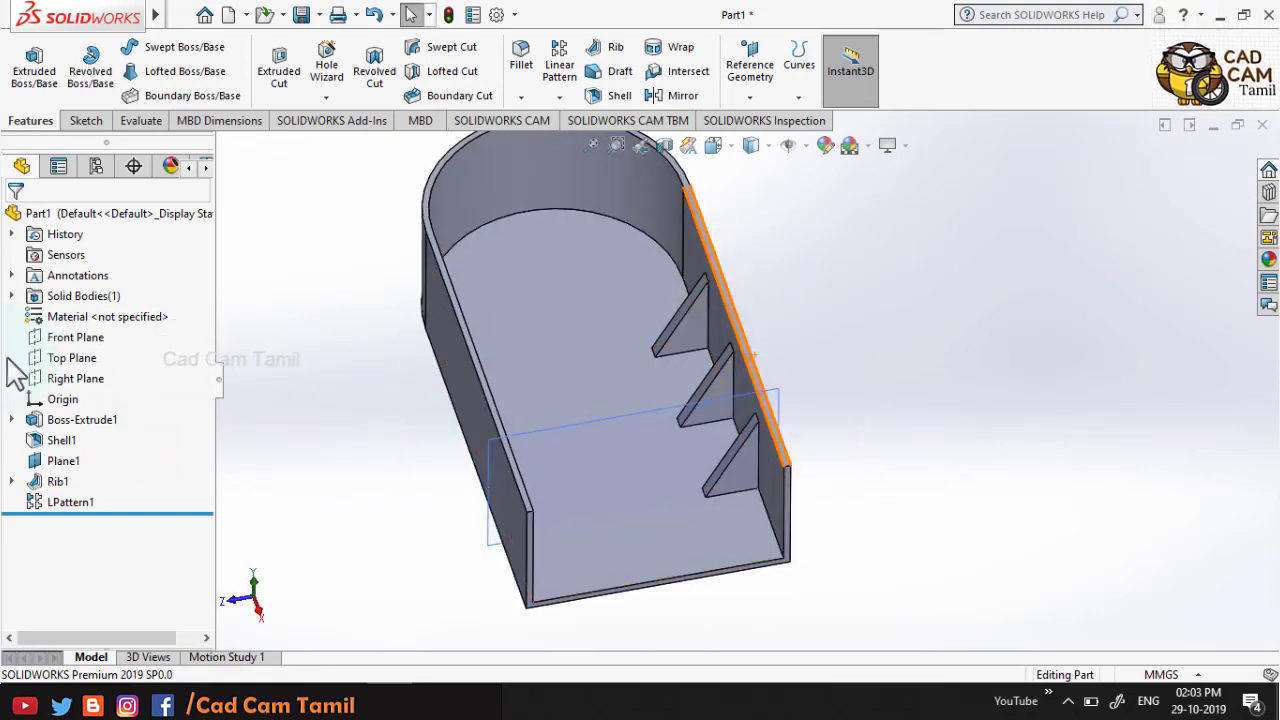
pyautogui.click(42, 339)
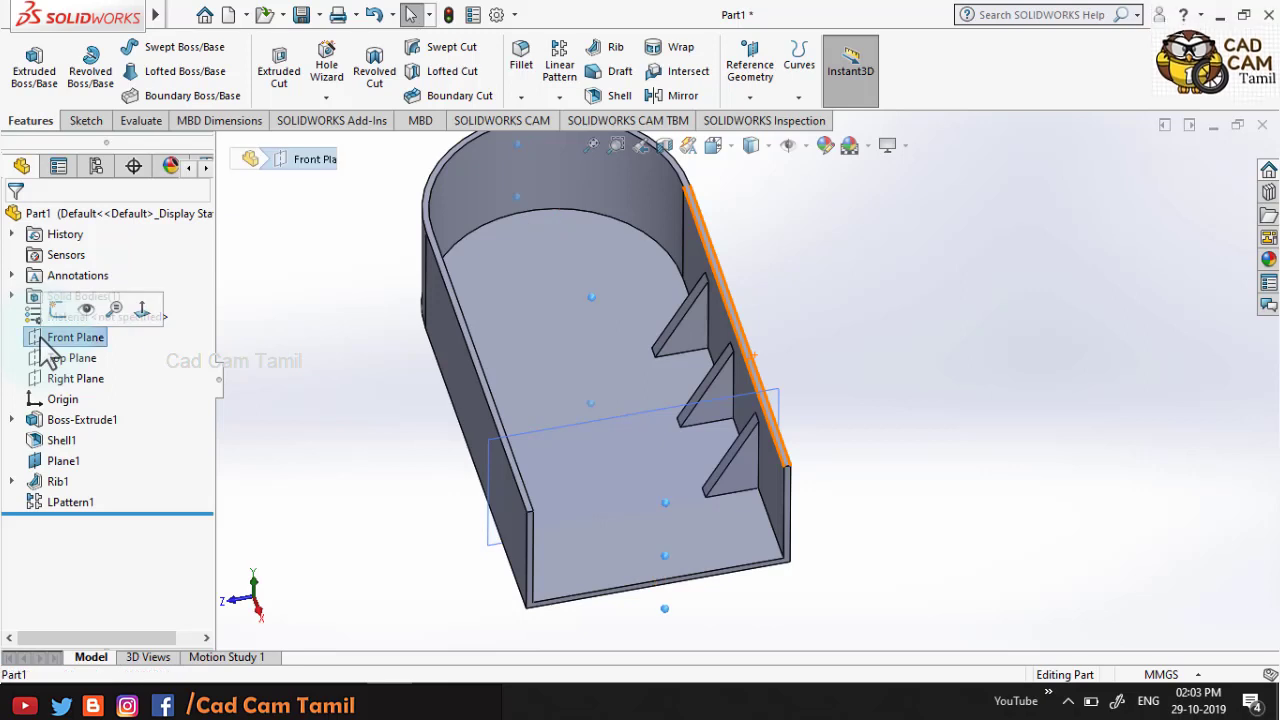
pyautogui.click(410, 385)
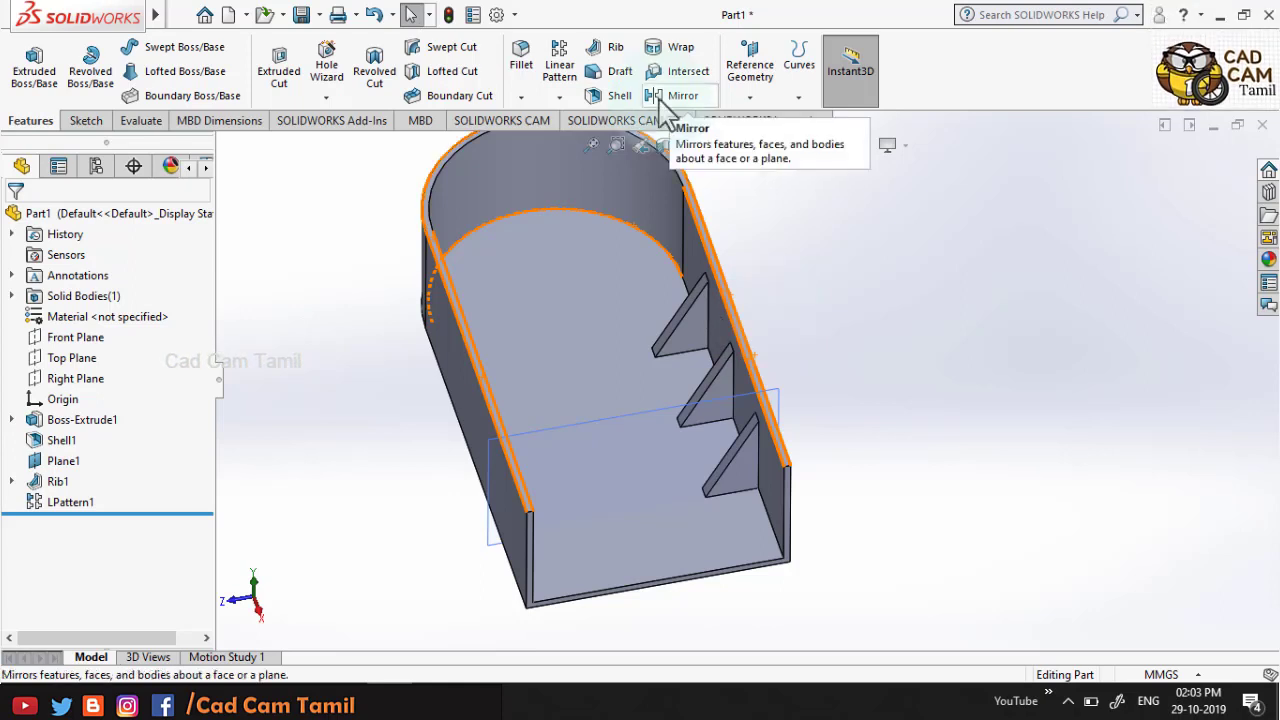
# - Mirror LPattern1 about the Front Plane onto the opposite inner wall, giving six ribs
pyautogui.click(660, 98)
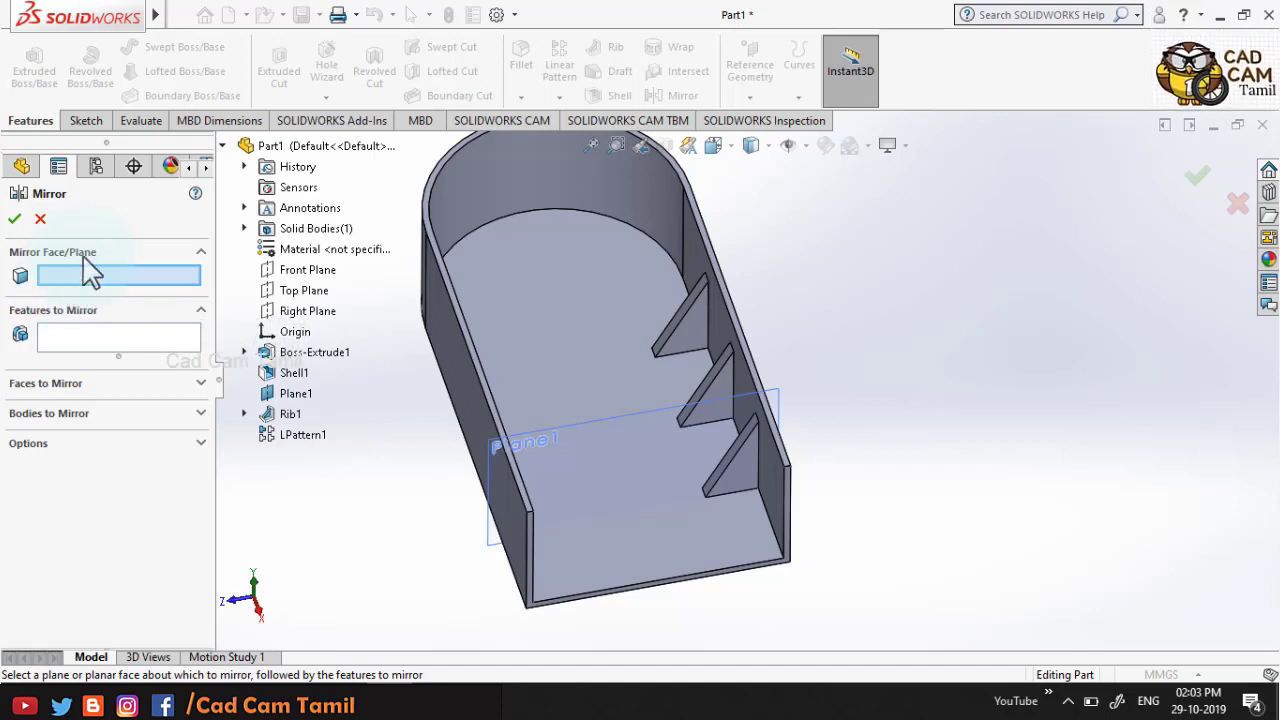
pyautogui.click(289, 279)
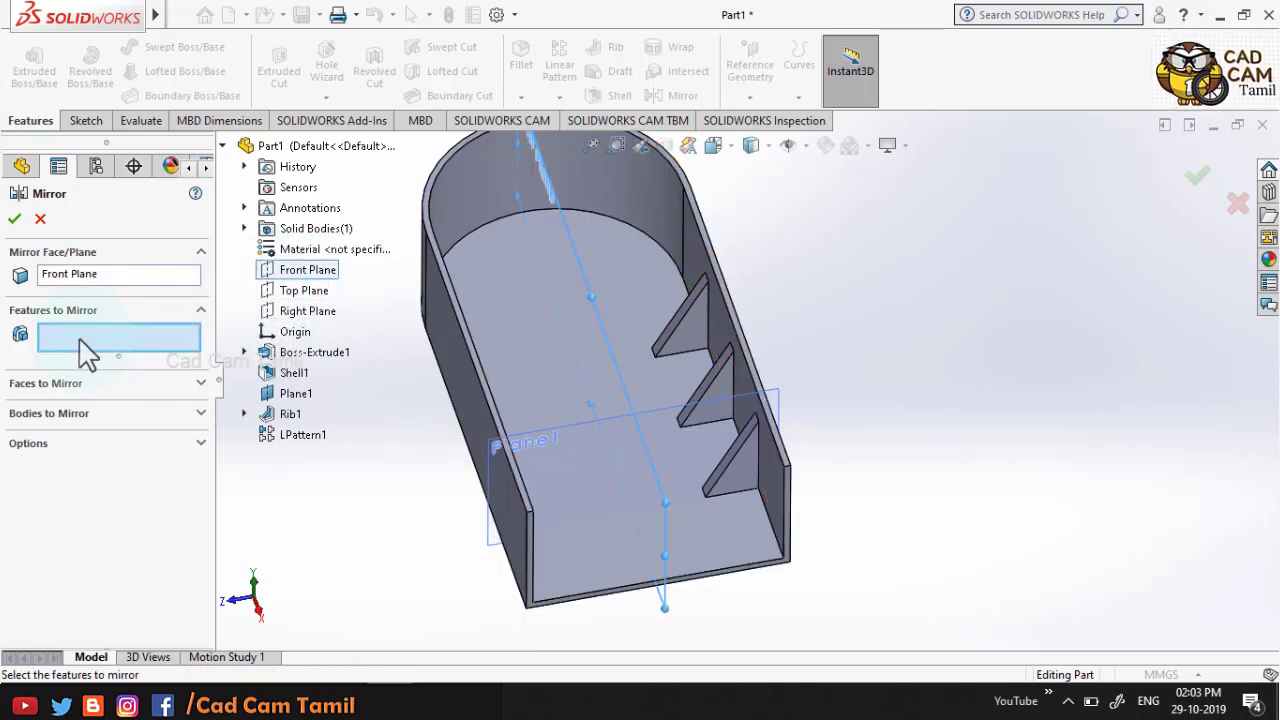
pyautogui.click(278, 437)
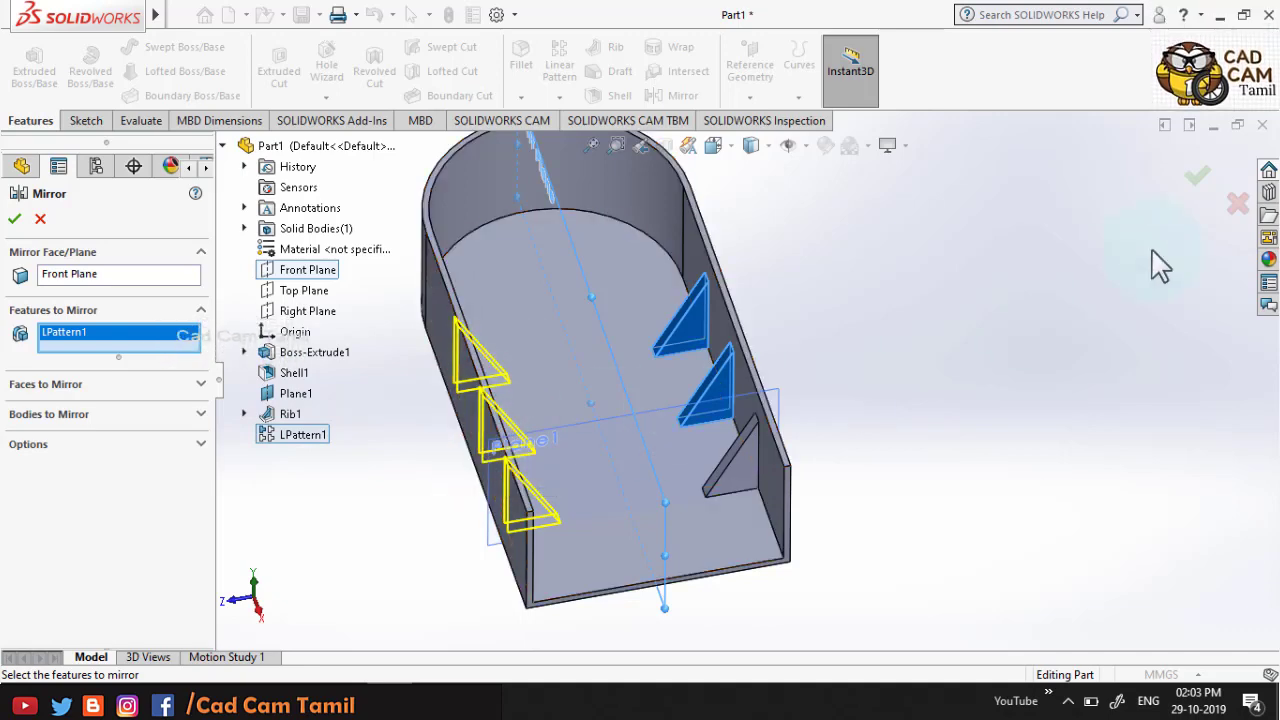
pyautogui.click(1198, 178)
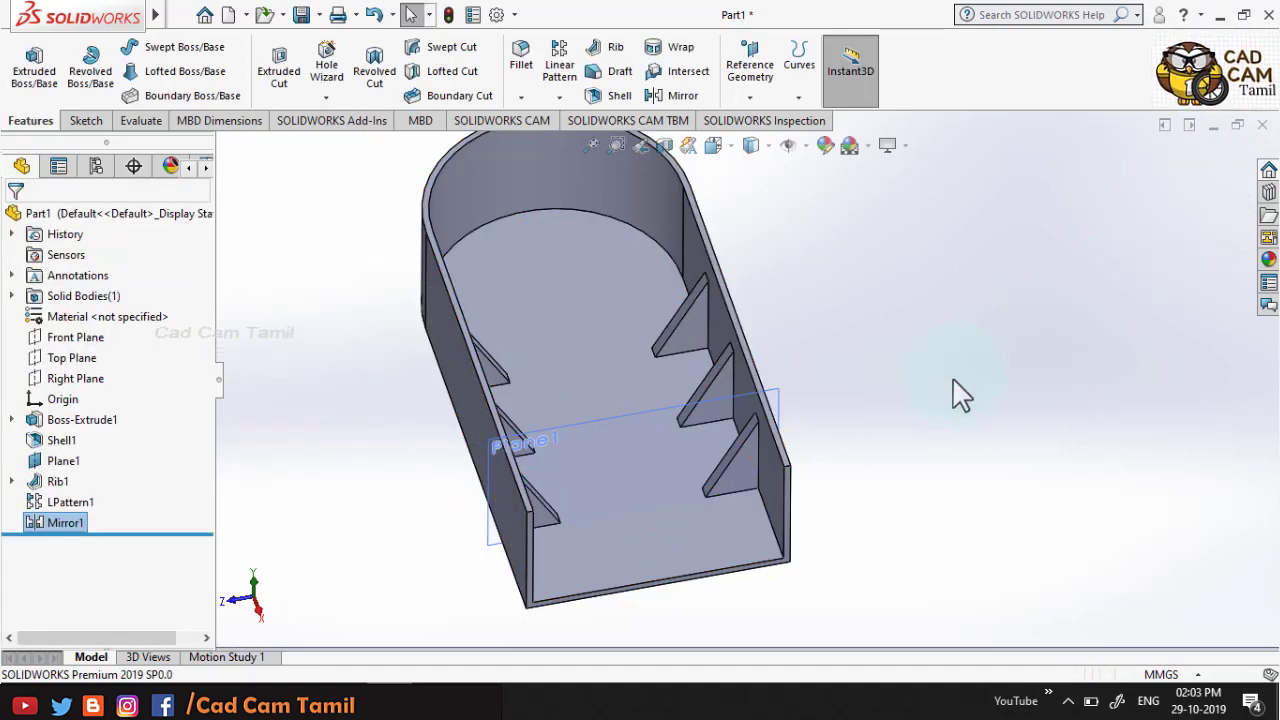
pyautogui.moveTo(957, 391)
pyautogui.mouseDown(button='middle')
pyautogui.moveTo(903, 273)
pyautogui.moveTo(957, 280)
pyautogui.moveTo(808, 423)
pyautogui.mouseUp(button='middle')
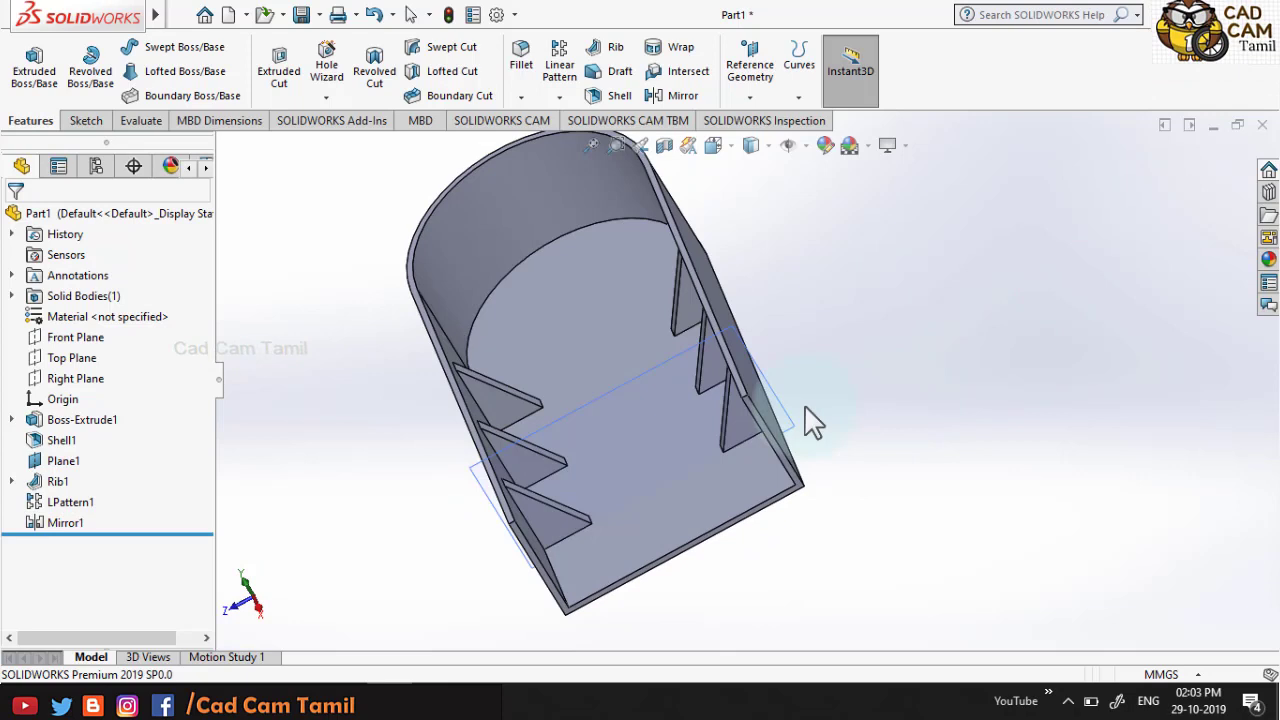
# - Hide Plane1, inspect the six ribs up close, and start saving the part
pyautogui.click(668, 380)
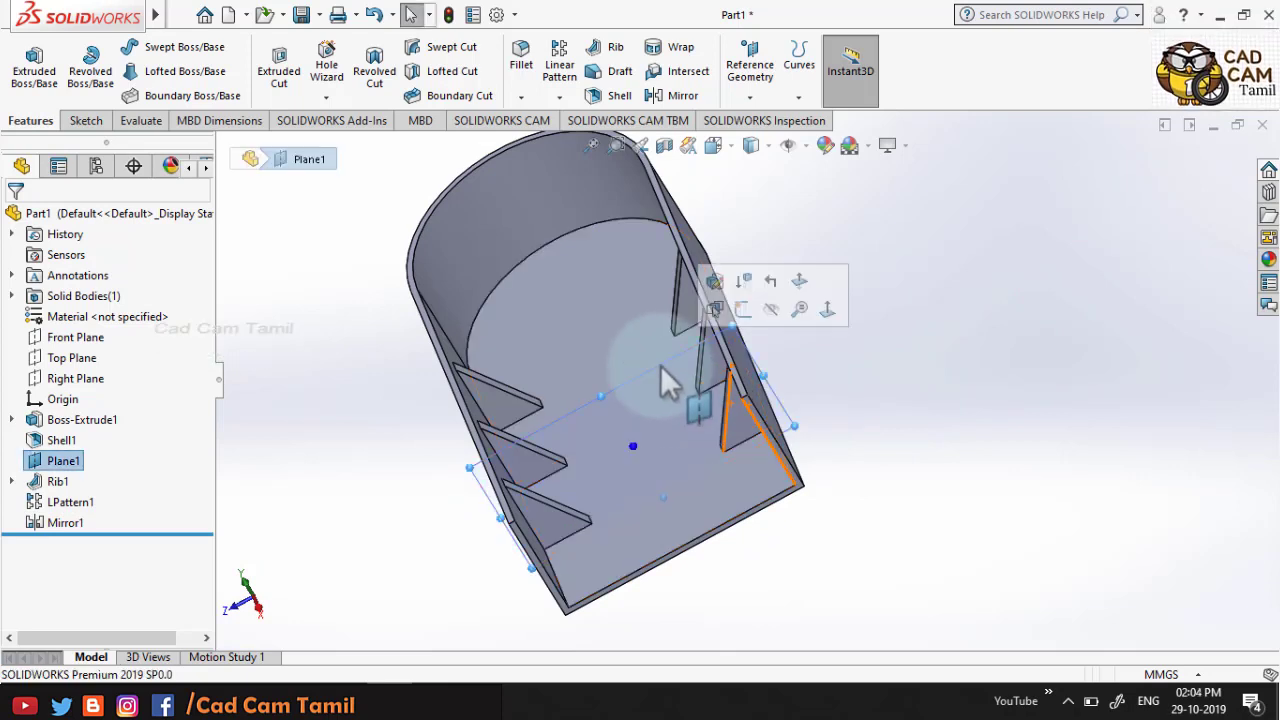
pyautogui.click(771, 309)
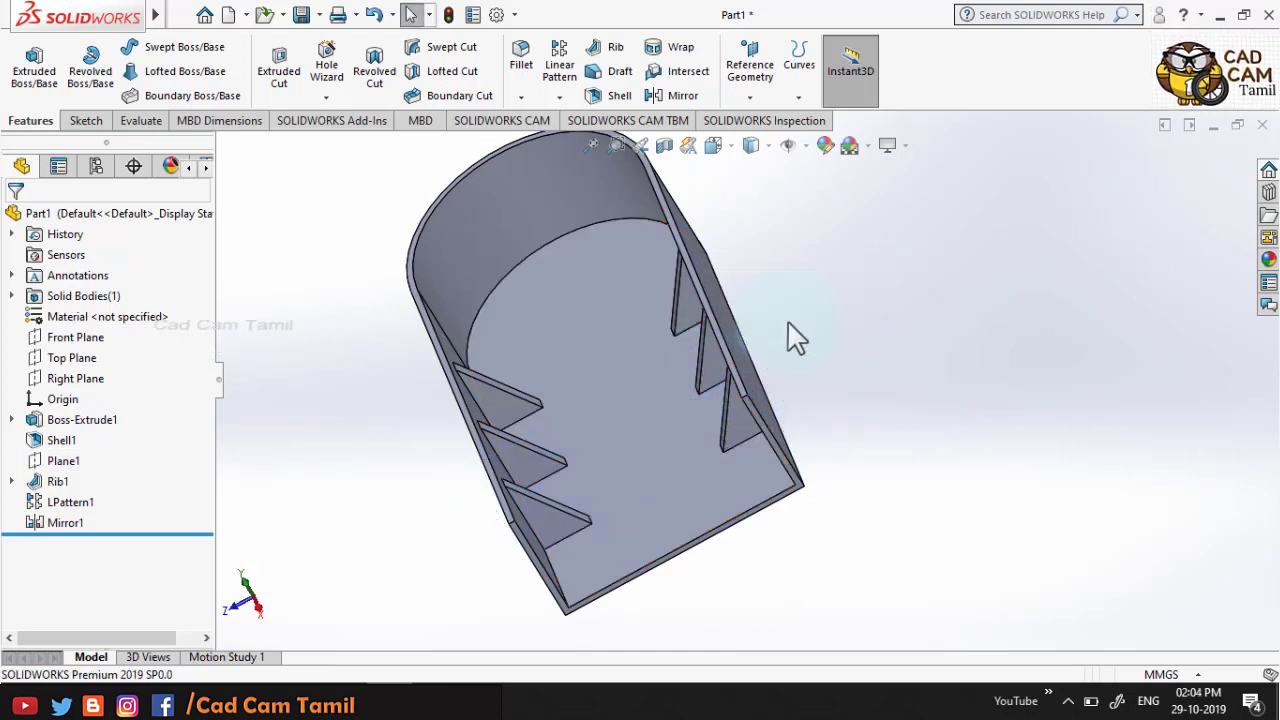
pyautogui.moveTo(833, 424)
pyautogui.mouseDown(button='middle')
pyautogui.moveTo(894, 323)
pyautogui.moveTo(857, 394)
pyautogui.mouseUp(button='middle')
pyautogui.scroll(-3, 951, 409)
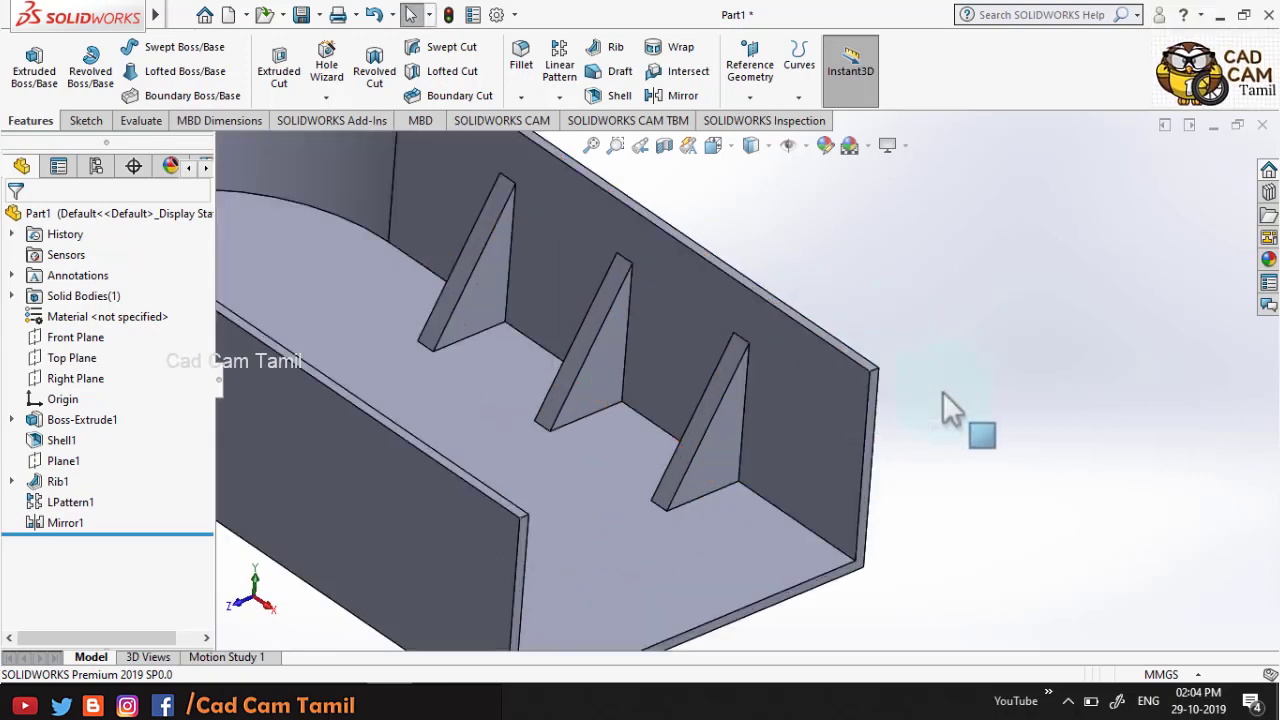
pyautogui.moveTo(951, 409); pyautogui.dragTo(928, 375, button='middle')
pyautogui.scroll(3, 940, 390)
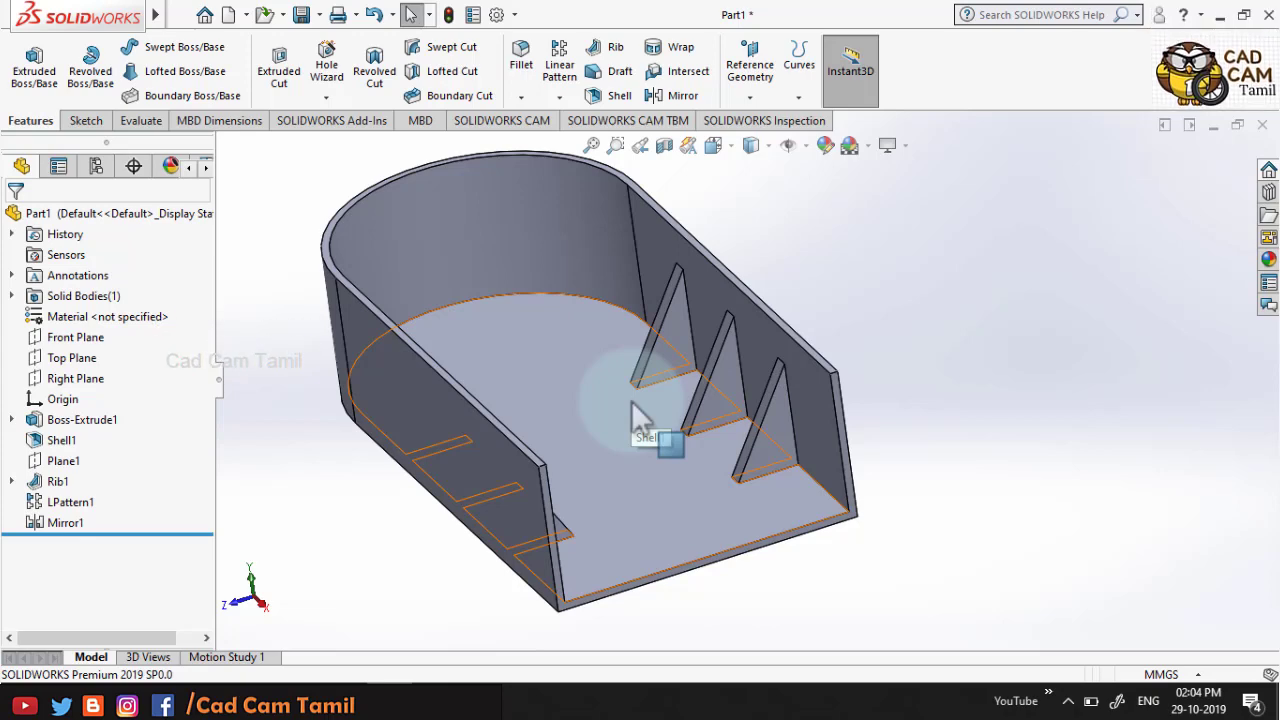
pyautogui.hotkey('ctrl', 's')
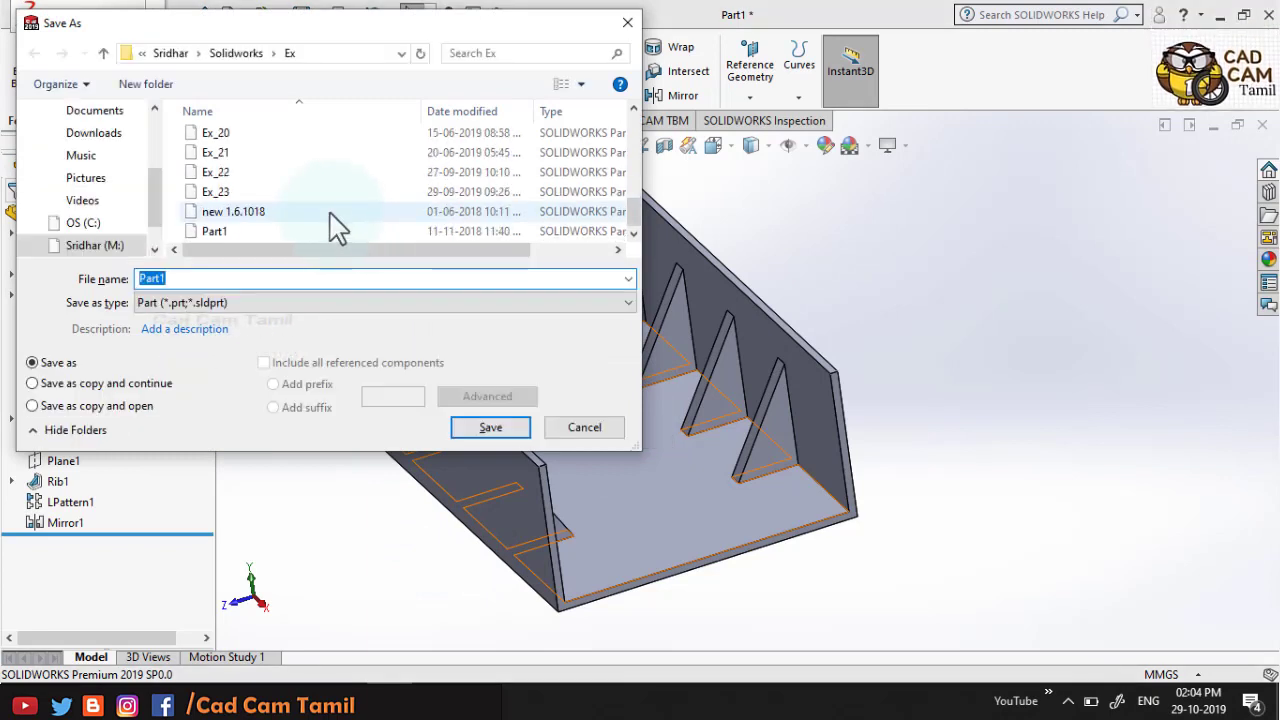
# - Save the part in the Ex folder under the name Ex_24
pyautogui.click(215, 191)
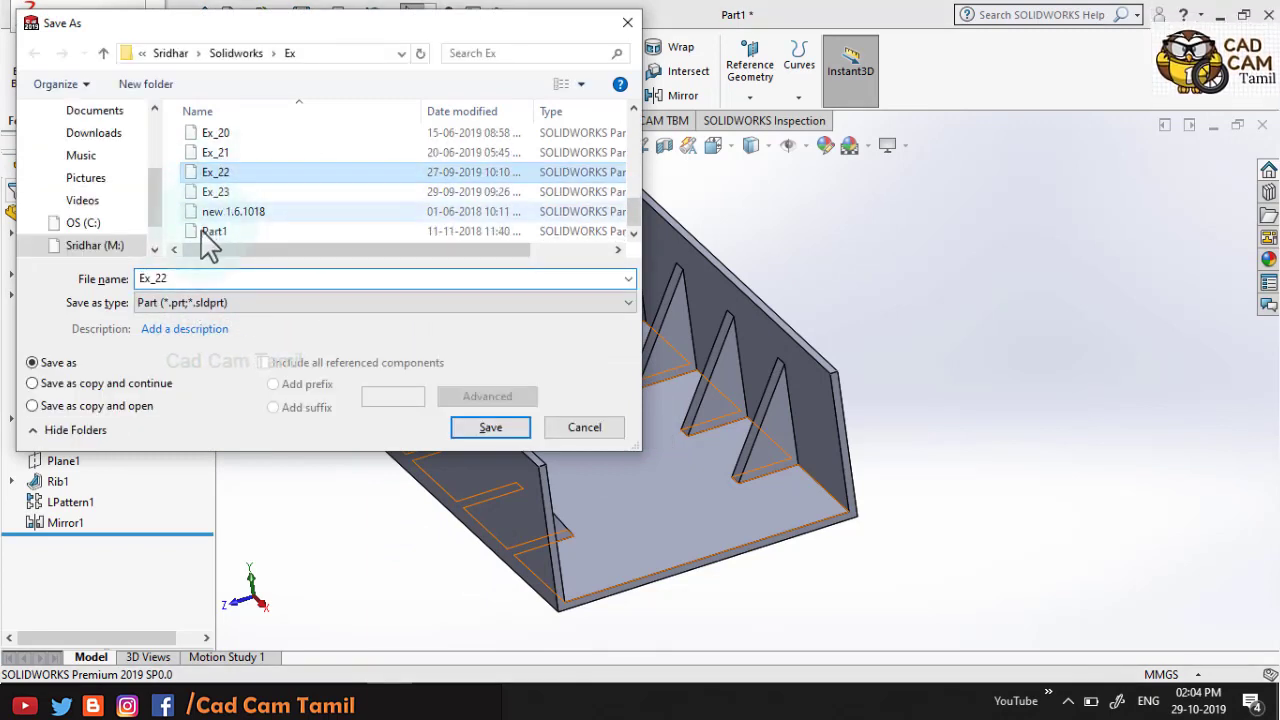
pyautogui.doubleClick(194, 278)
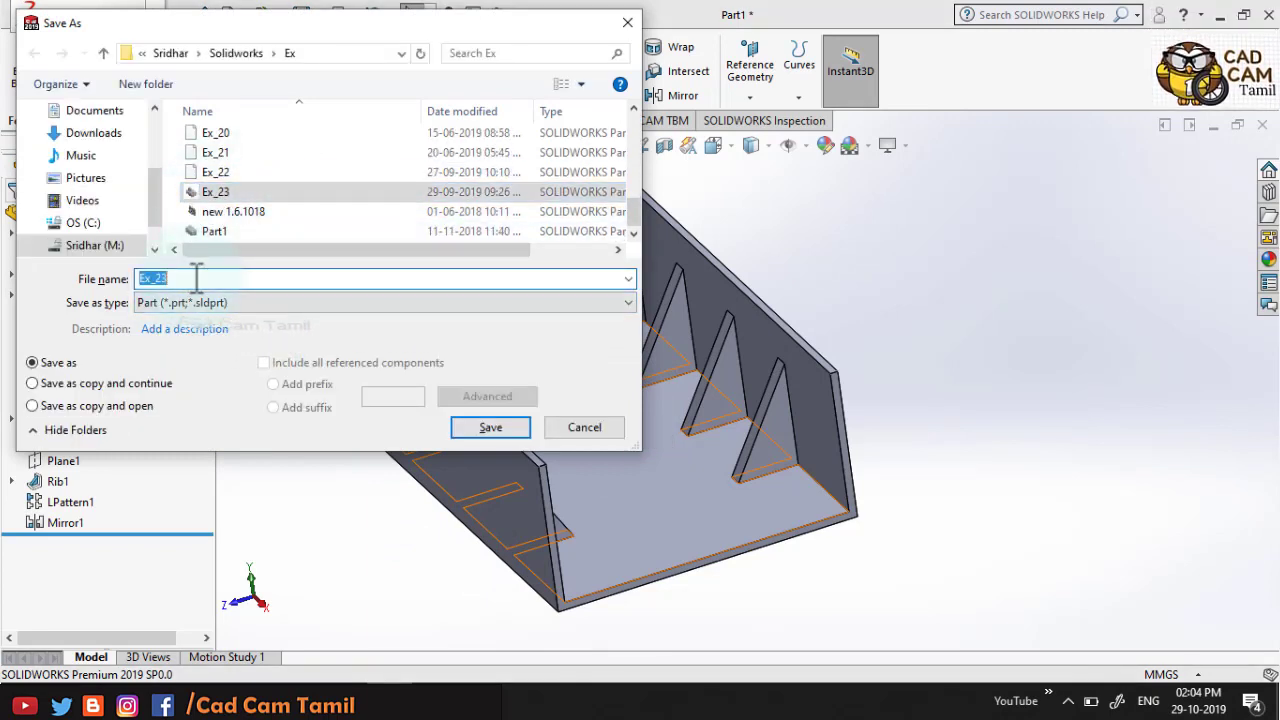
pyautogui.click(197, 278)
pyautogui.press('BackSpace')
pyautogui.write('4')
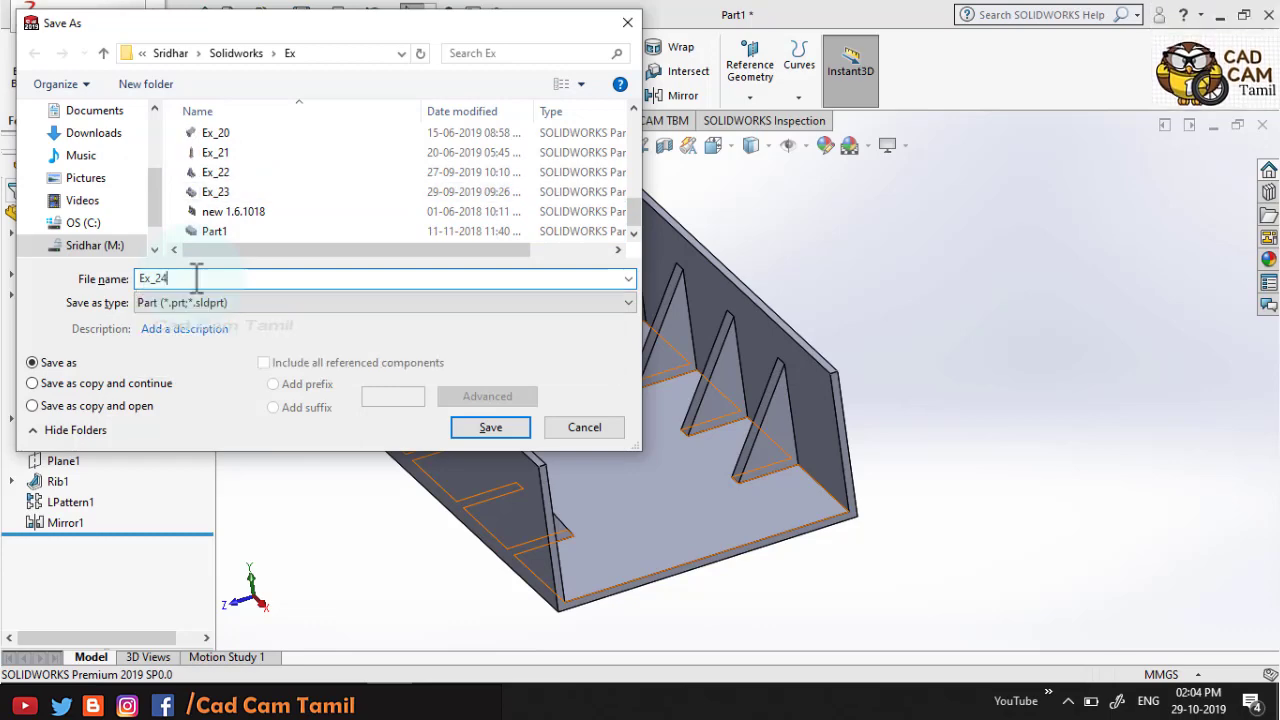
pyautogui.click(487, 430)
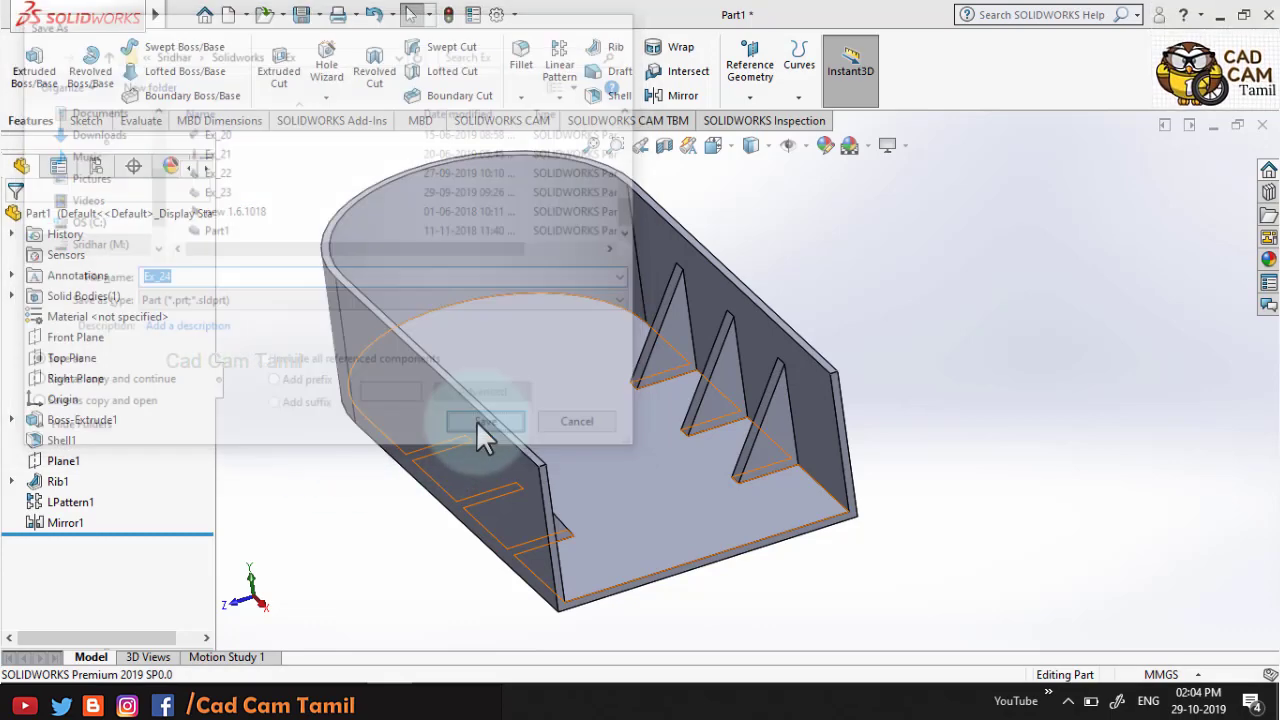